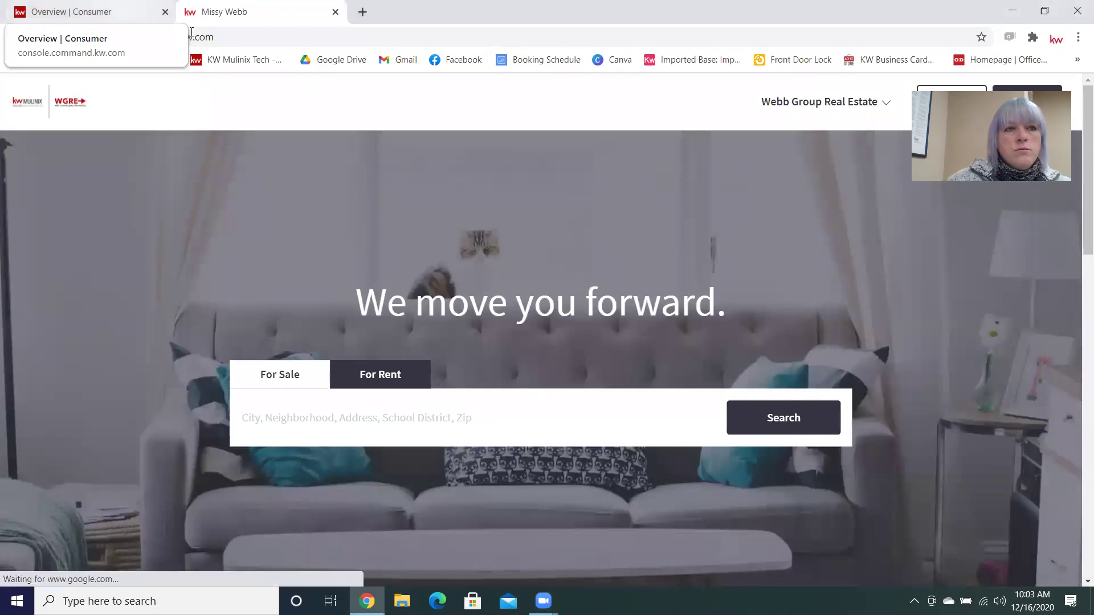
# Open the example agent site dmarrealty.kw.com in a new tab, accept its cookies and view the JDG Team menu options.
pyautogui.hotkey('ctrl', 'shift', 'Tab')
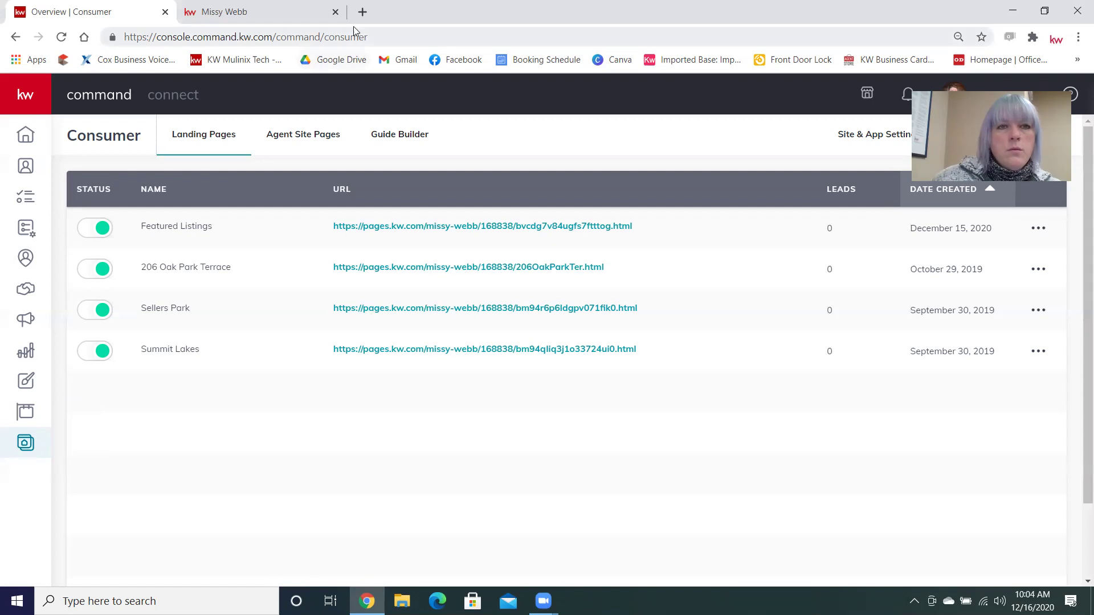
pyautogui.click(363, 11)
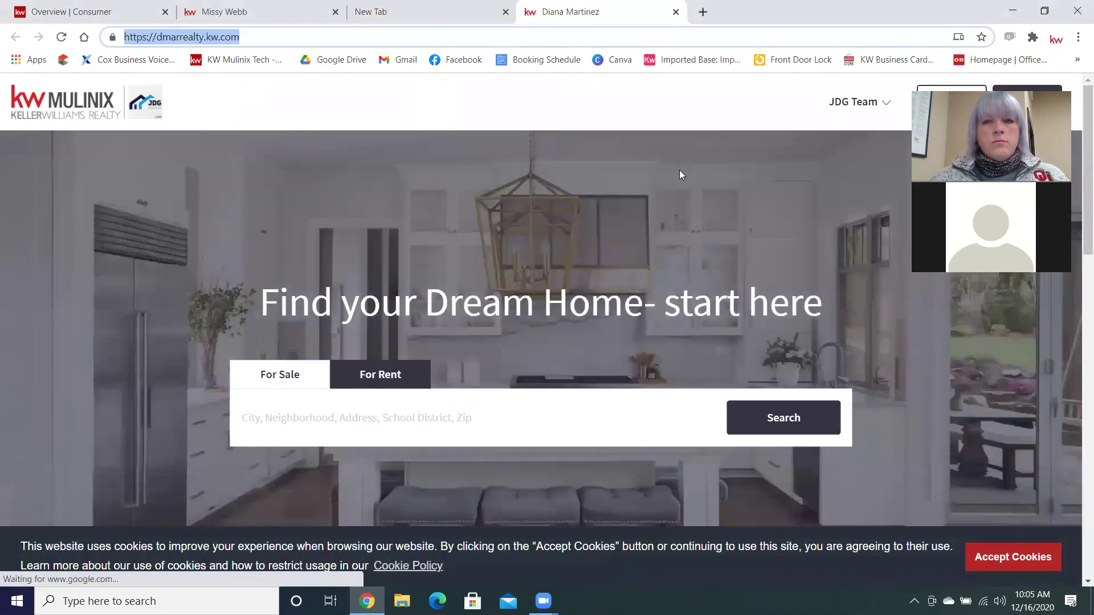
pyautogui.click(1010, 556)
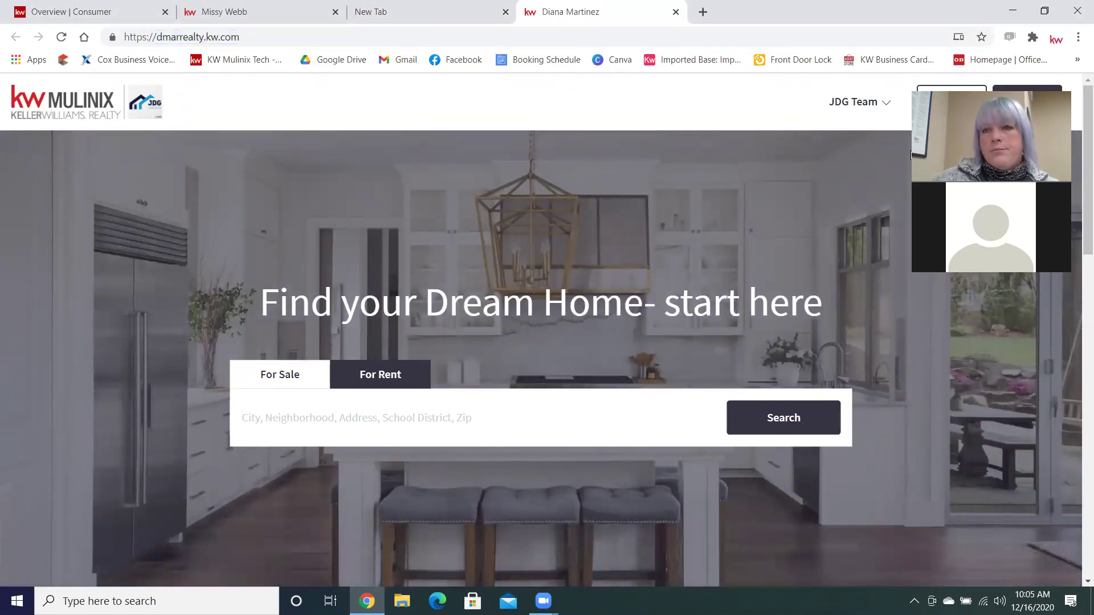
pyautogui.click(875, 104)
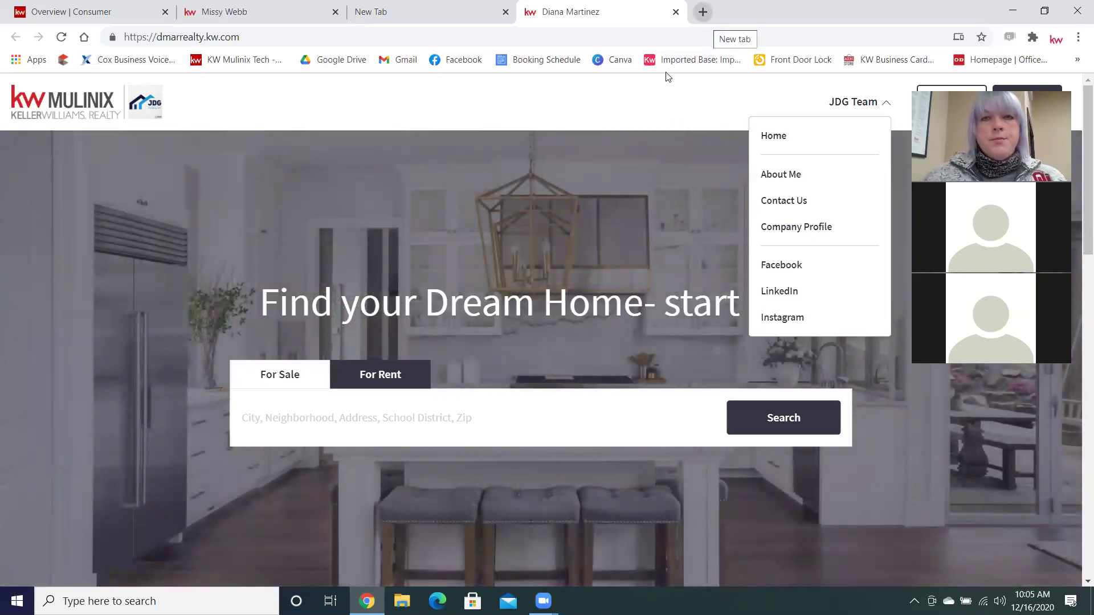
pyautogui.click(685, 124)
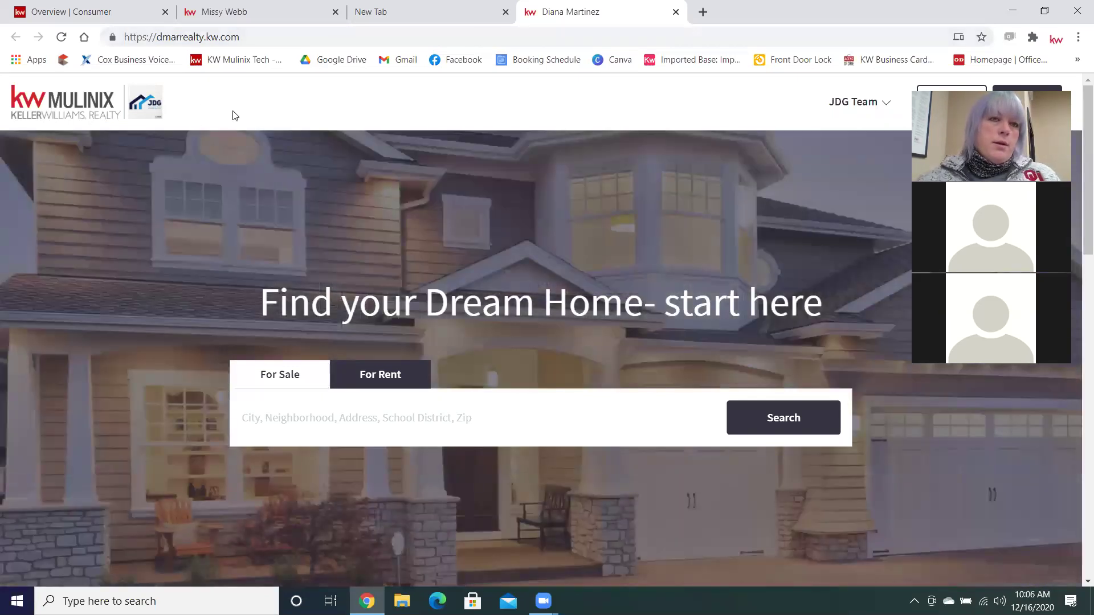
# Load the bookmarked KW Mulinix Tech site in place of the example agent site.
pyautogui.rightClick(233, 116)
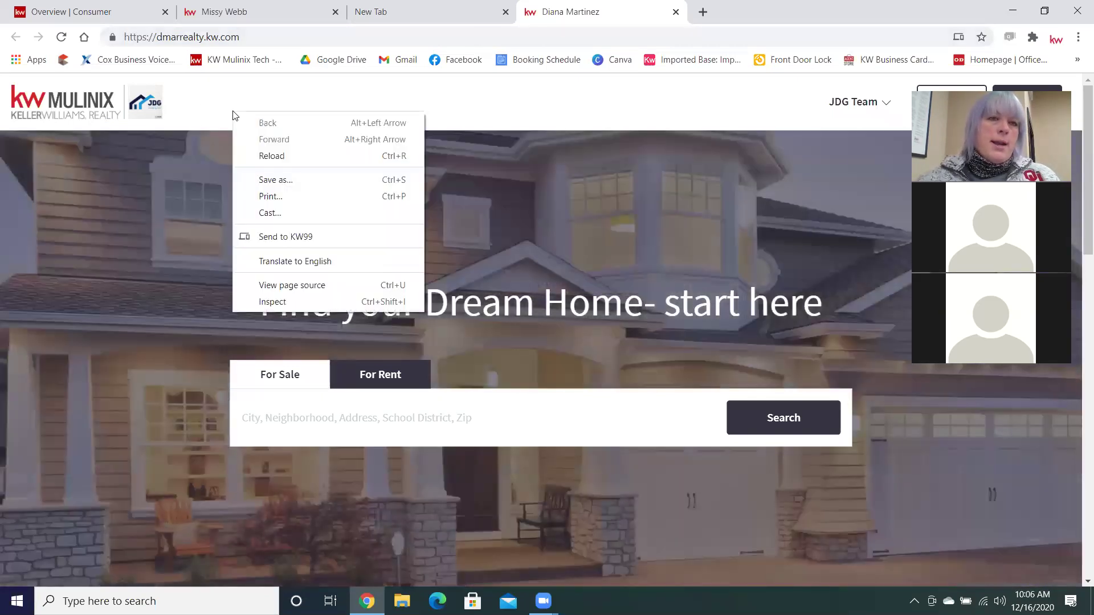
pyautogui.click(222, 65)
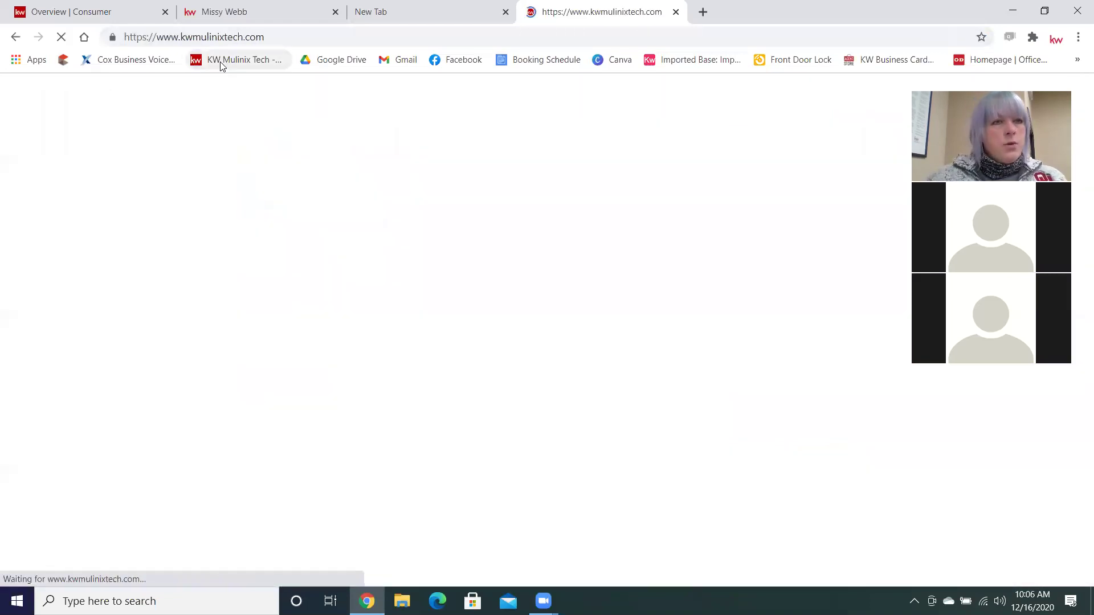
# Switch back to Command's Consumer section, open Site & App Settings and review the General settings for the agent site.
pyautogui.click(111, 24)
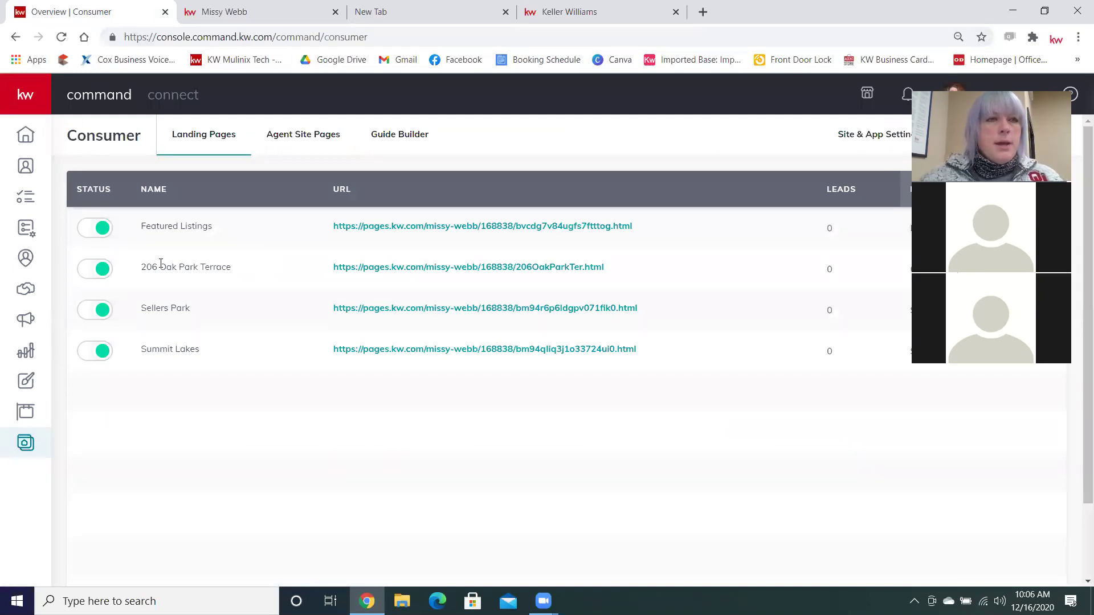
pyautogui.click(21, 96)
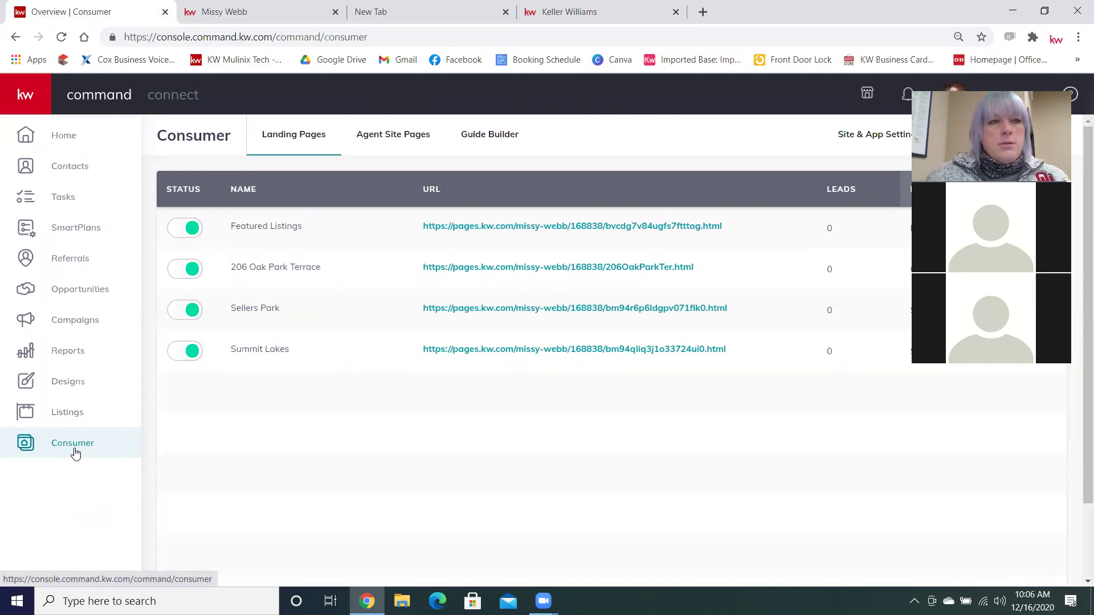
pyautogui.click(35, 104)
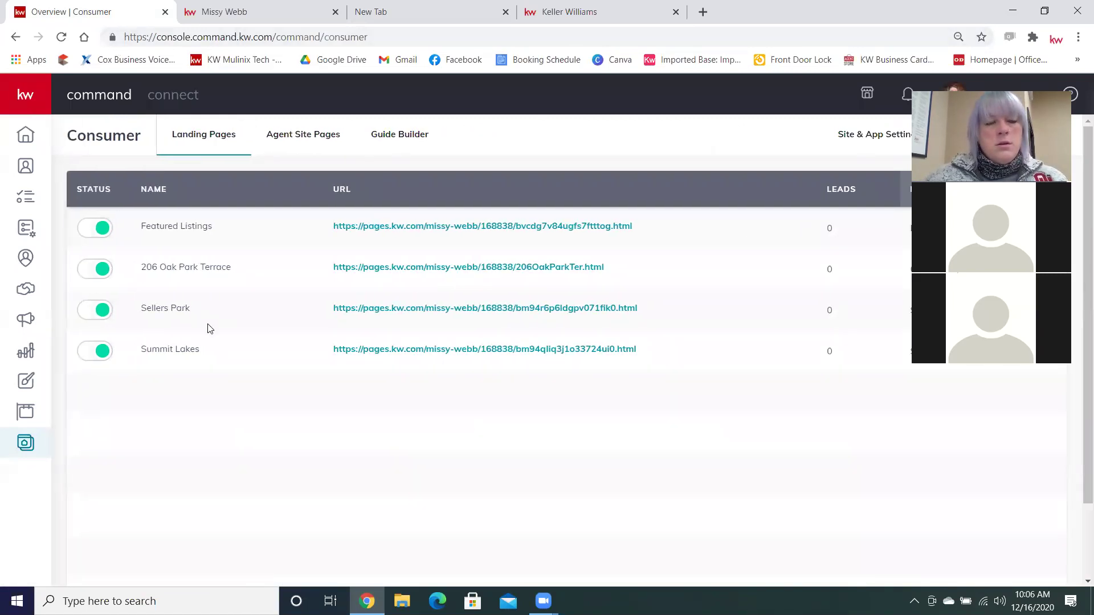
pyautogui.click(868, 138)
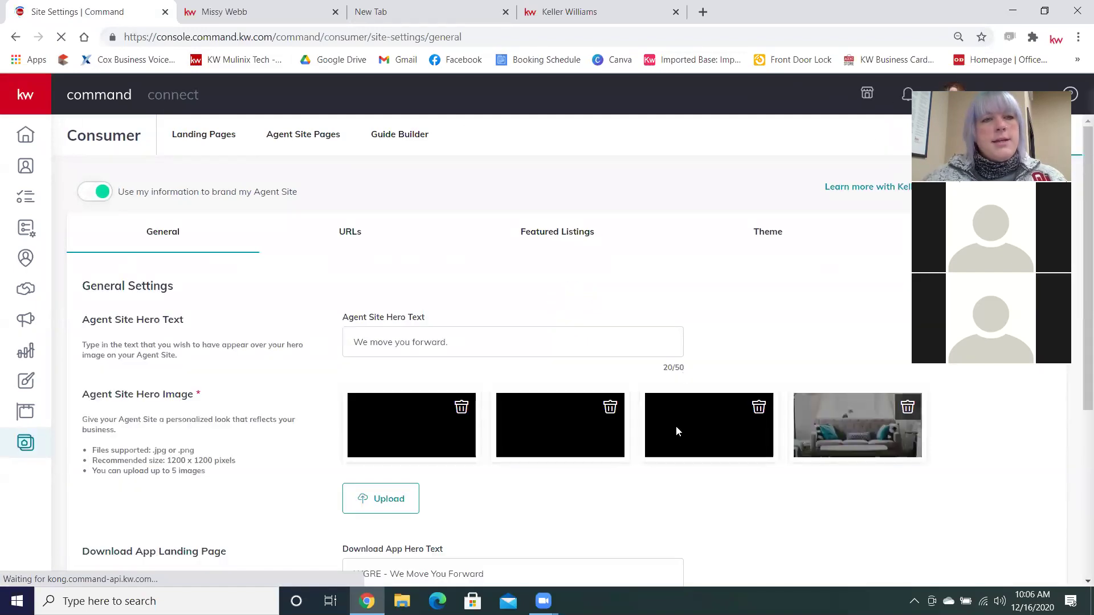
pyautogui.scroll(-1, 654, 452)
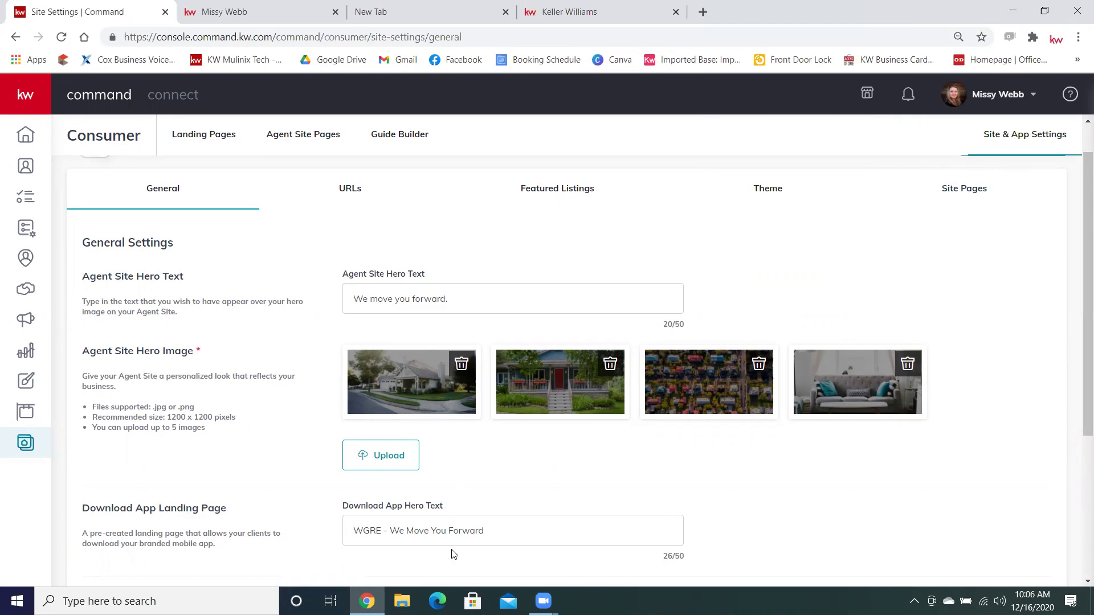
pyautogui.scroll(-3, 452, 554)
pyautogui.scroll(3, 453, 554)
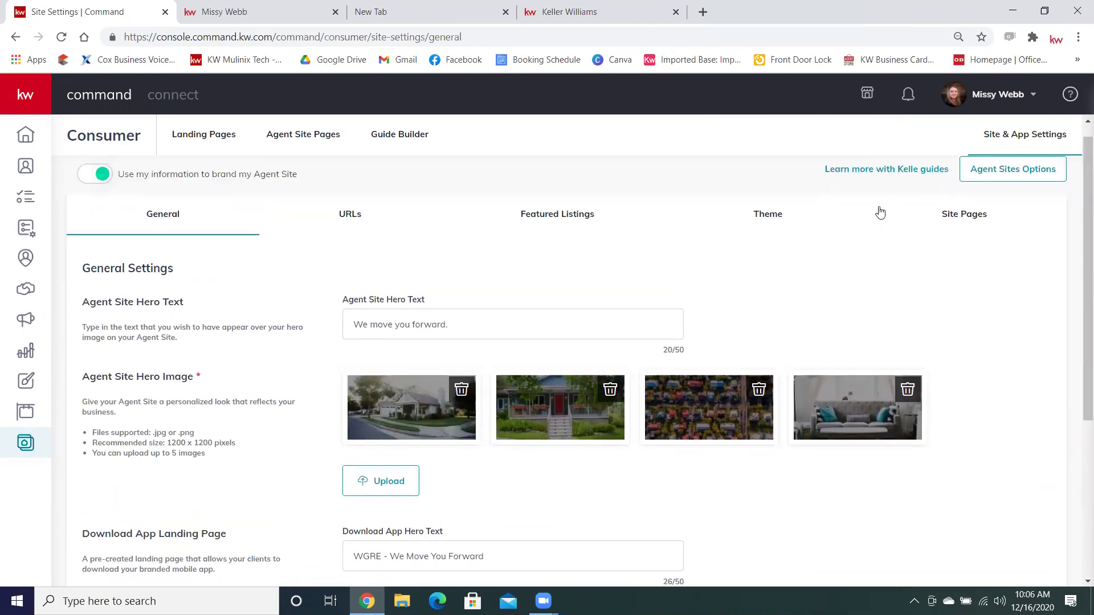
pyautogui.scroll(1, 933, 165)
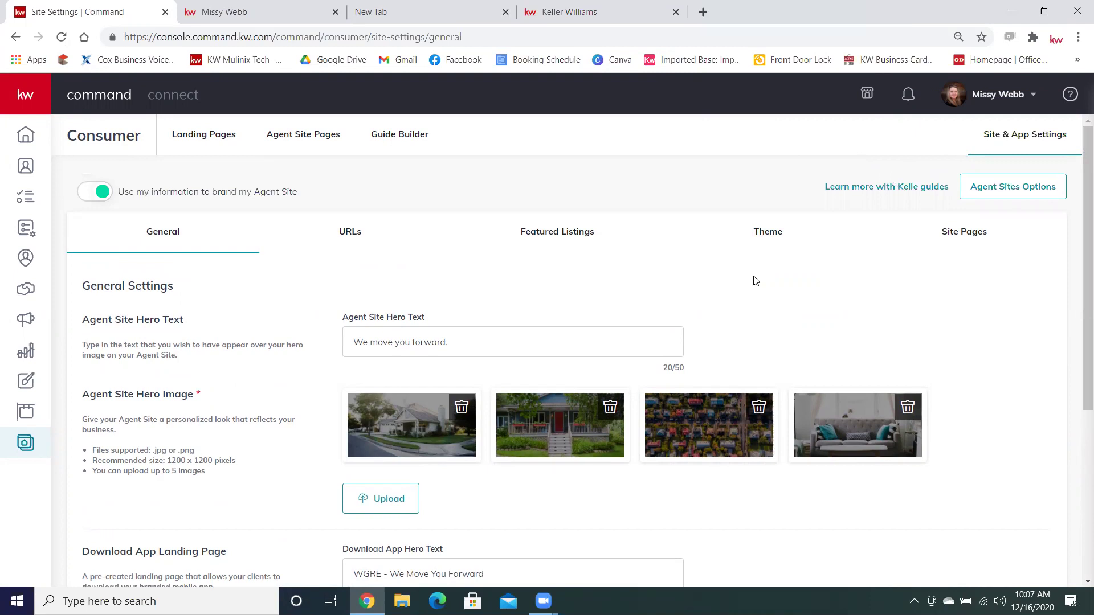
pyautogui.scroll(-1, 756, 281)
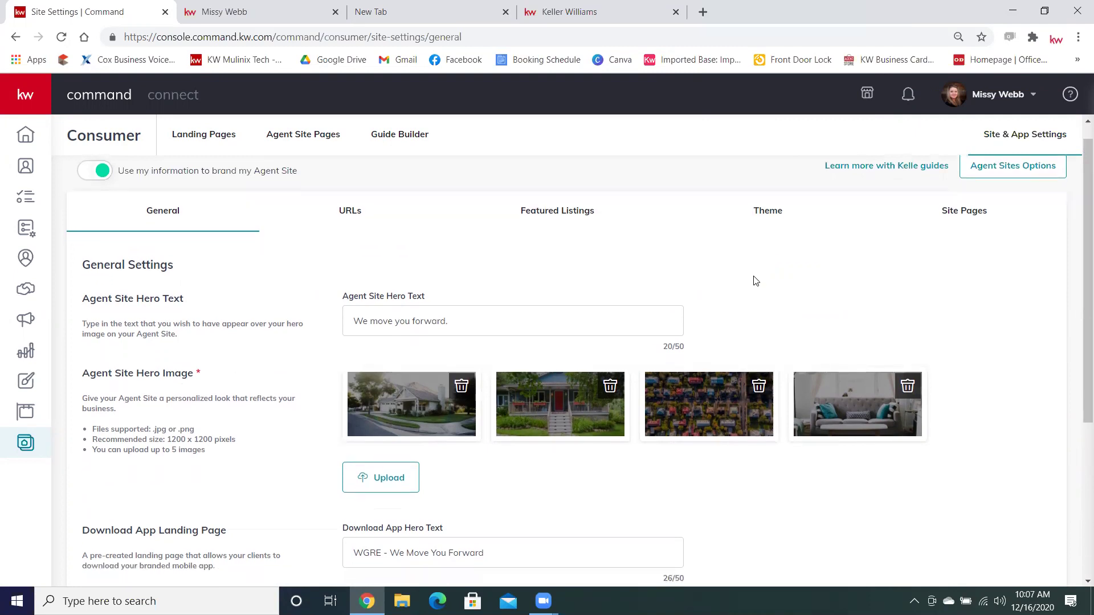
pyautogui.scroll(1, 755, 281)
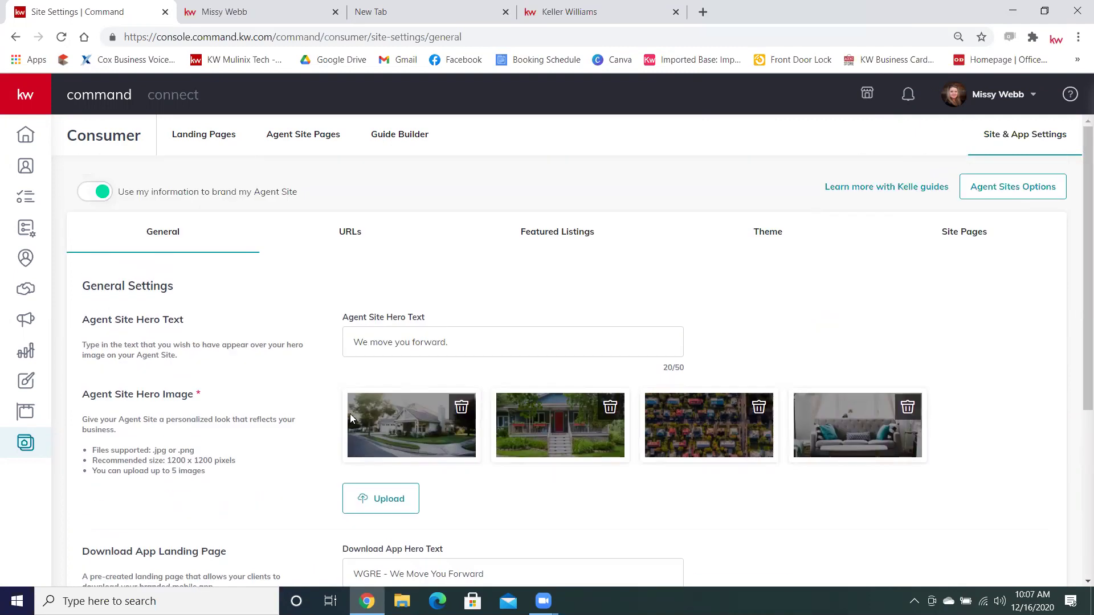
# Leave the settings without saving to return to the Consumer overview, and reopen Site & App Settings.
pyautogui.click(20, 449)
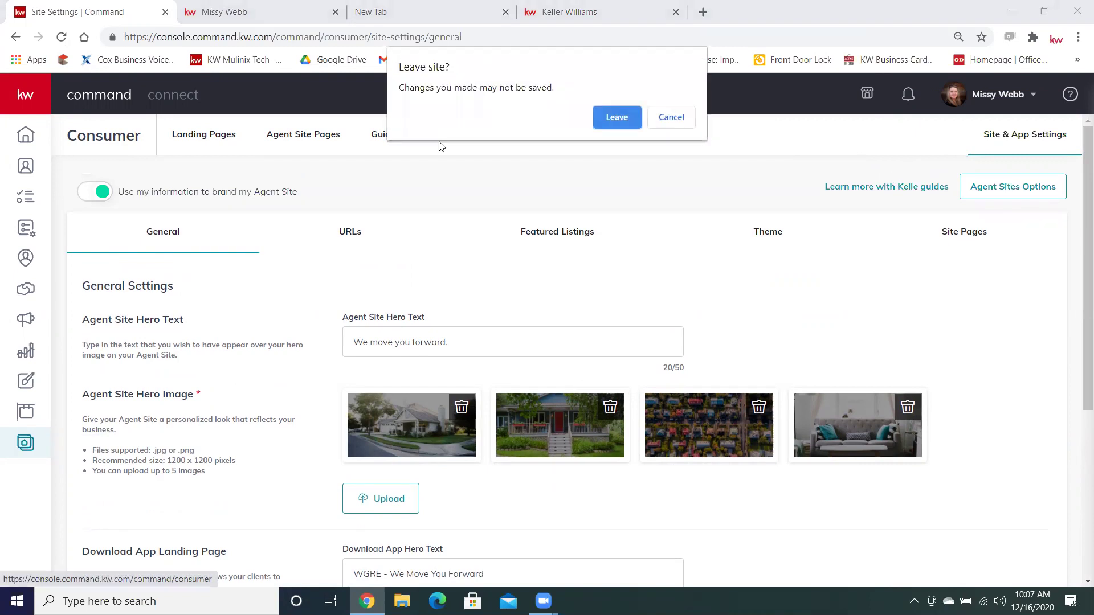
pyautogui.click(612, 117)
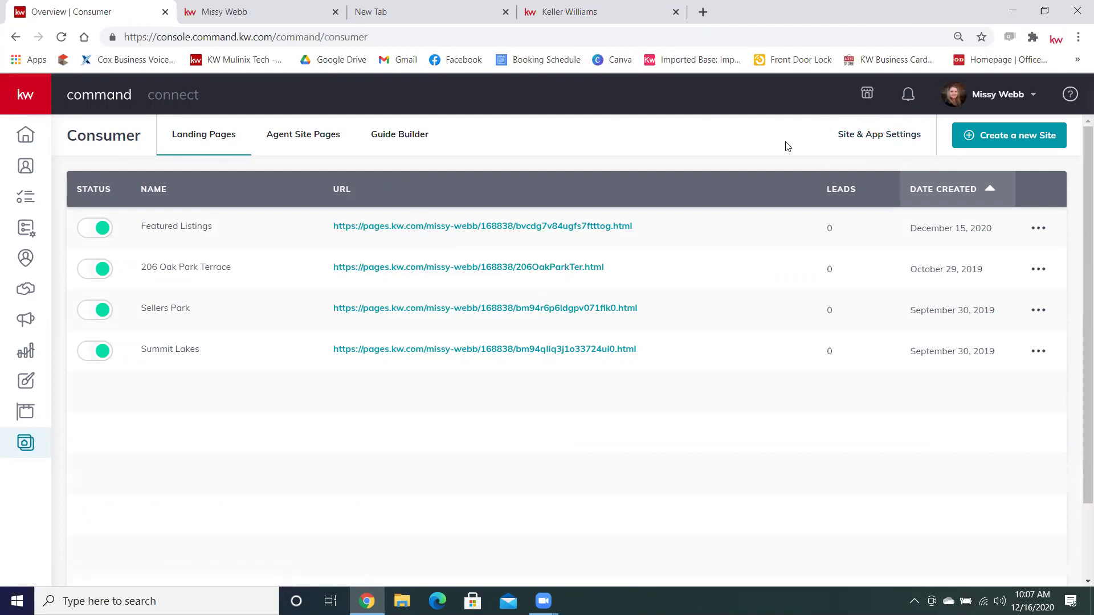
pyautogui.click(890, 135)
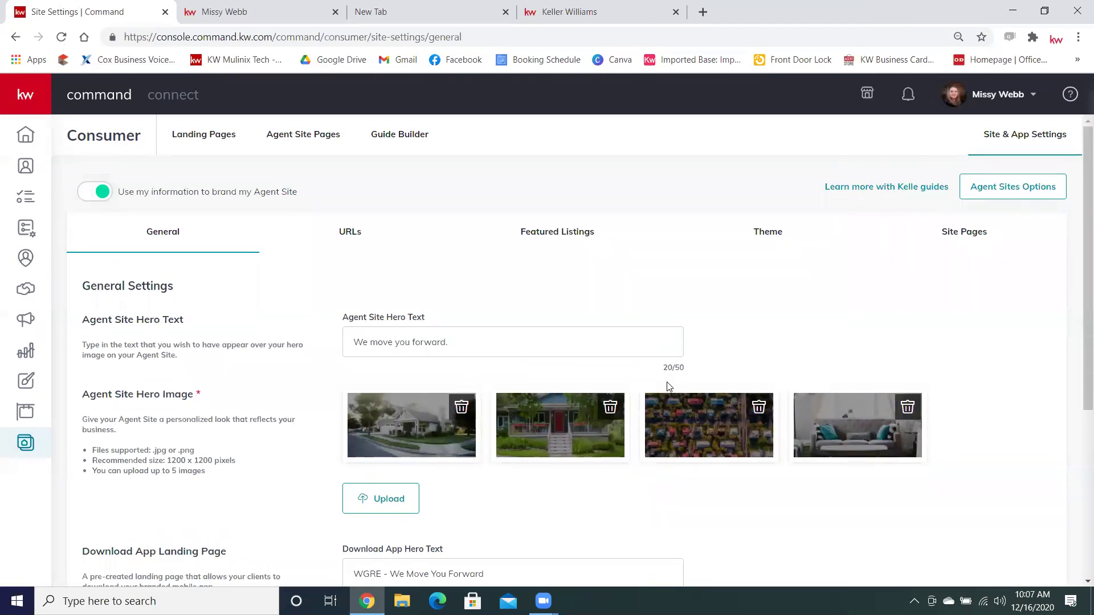
# Review the hero text and hero image settings and compare them with the live agent site wgre.kw.com.
pyautogui.scroll(-1, 668, 387)
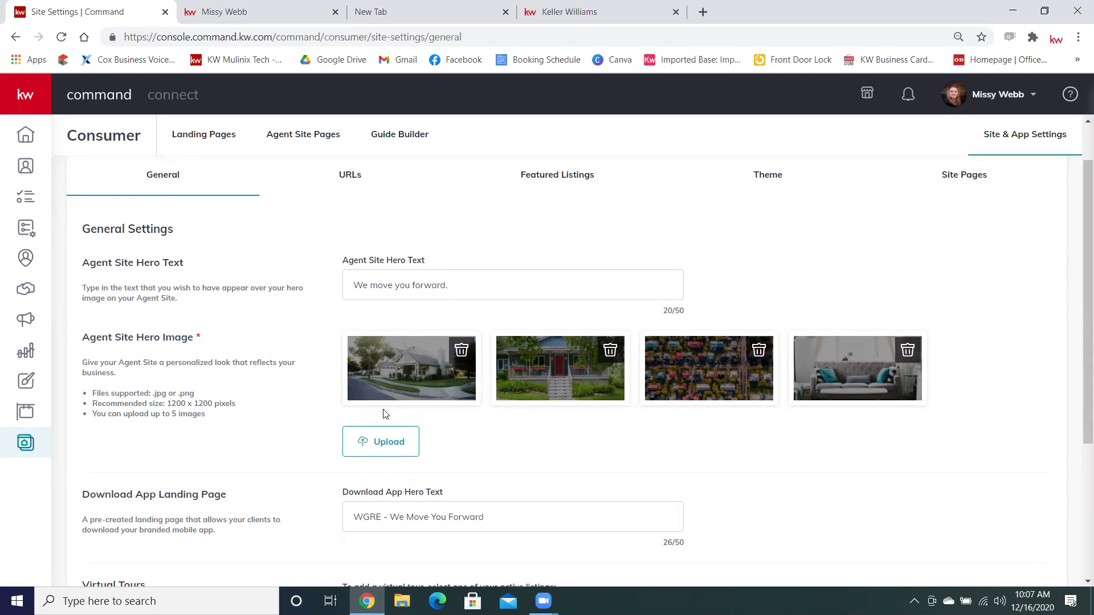
pyautogui.click(223, 12)
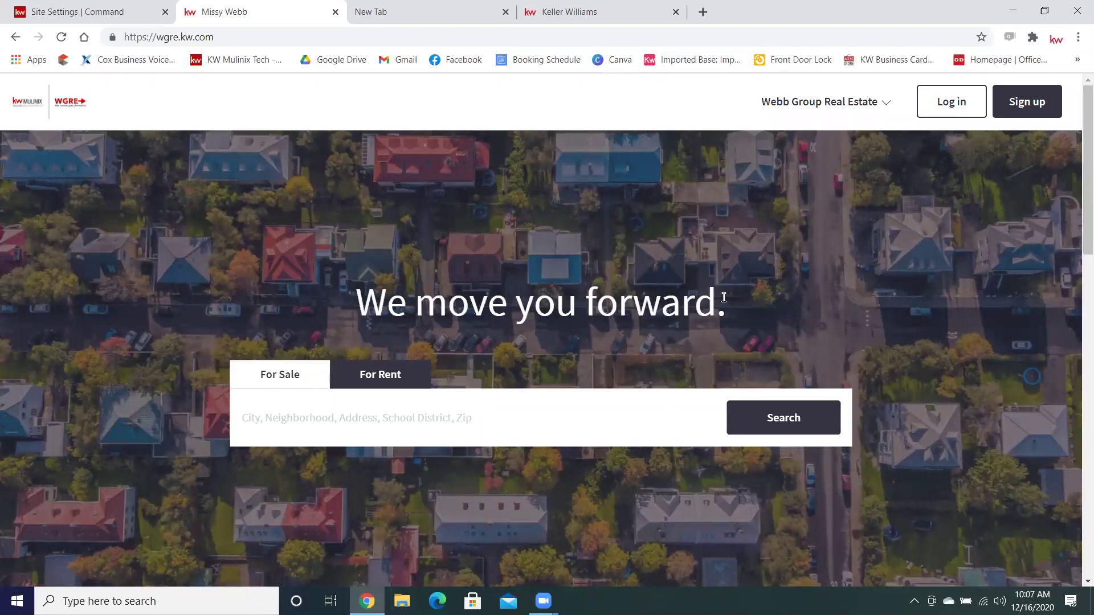
pyautogui.scroll(-1, 696, 333)
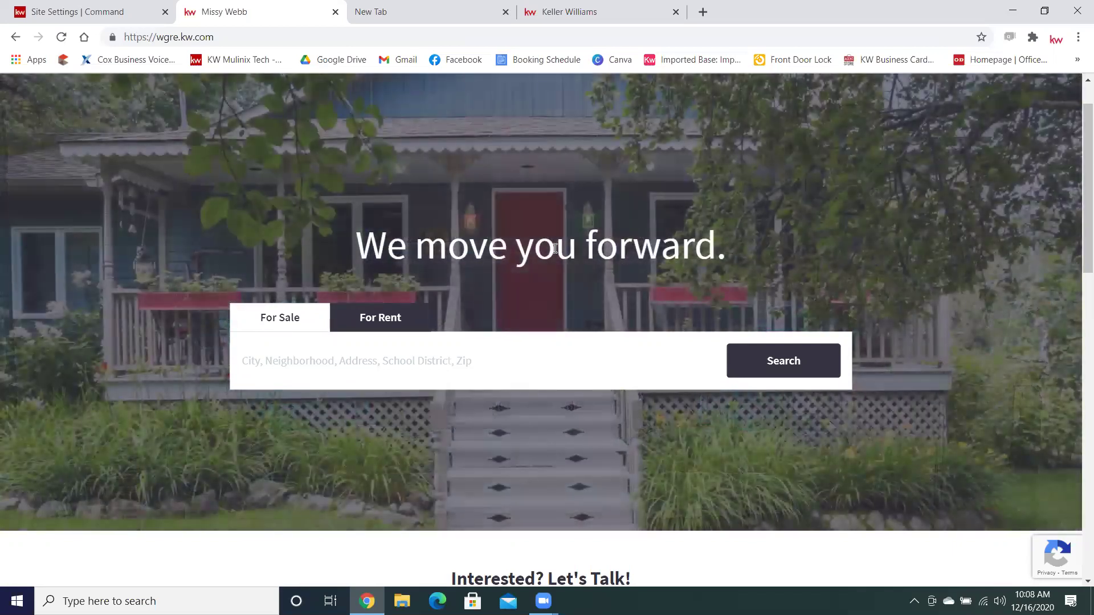
# Open pixabay.com in a new tab and search its images for "backyard".
pyautogui.click(702, 13)
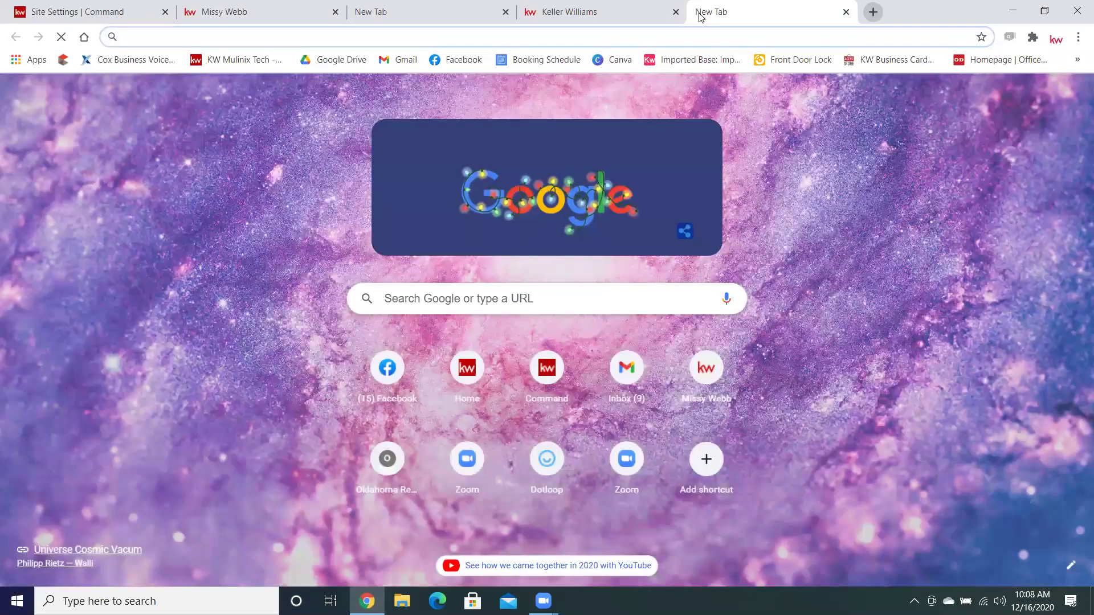
pyautogui.write('pixabay.com')
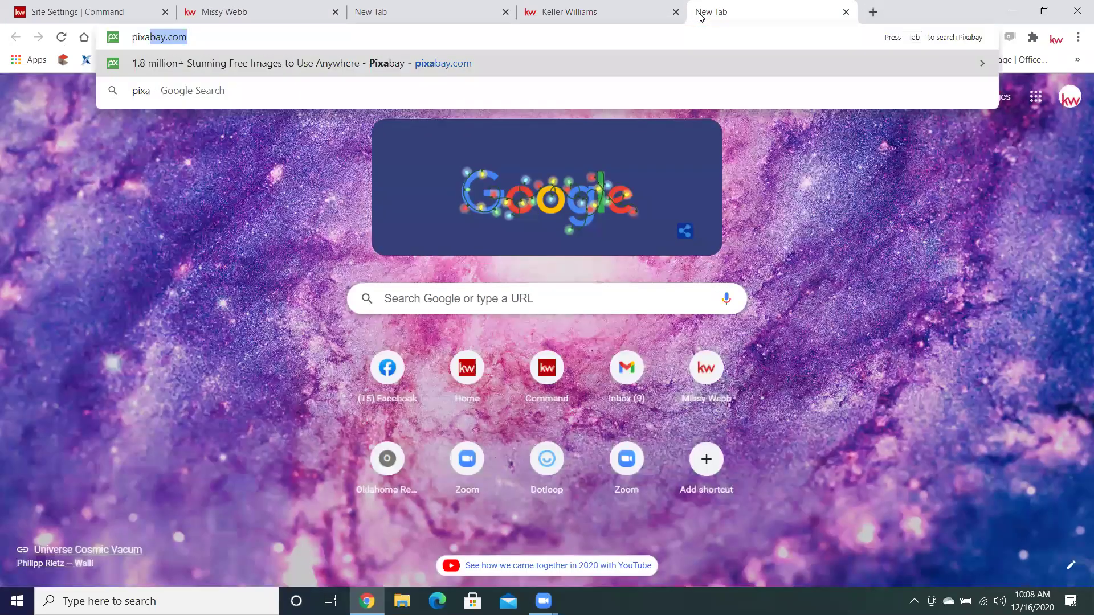
pyautogui.press('Return')
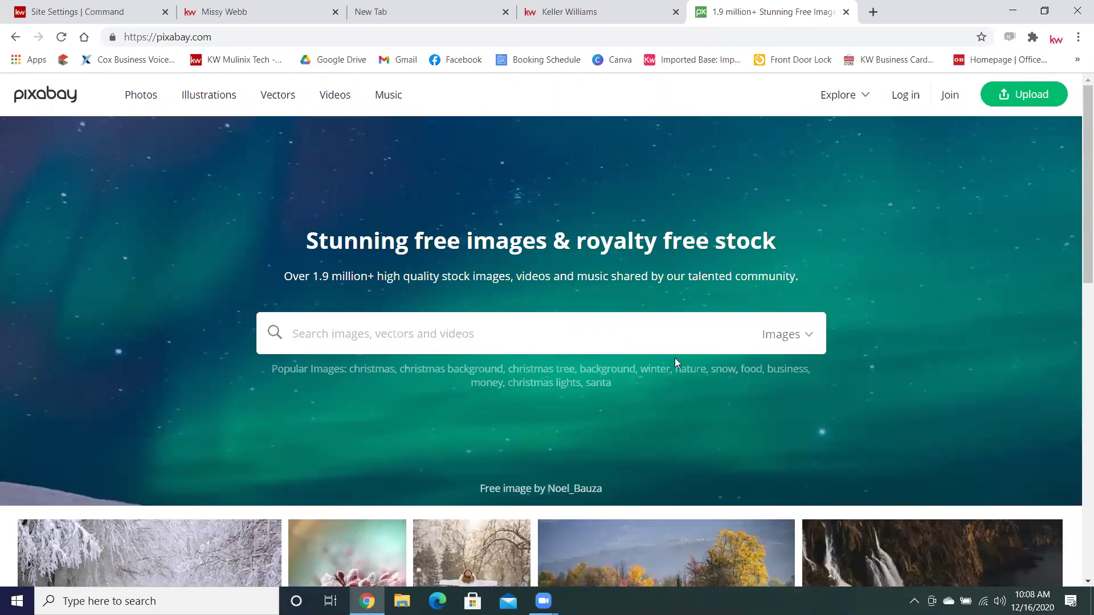
pyautogui.scroll(-1, 670, 358)
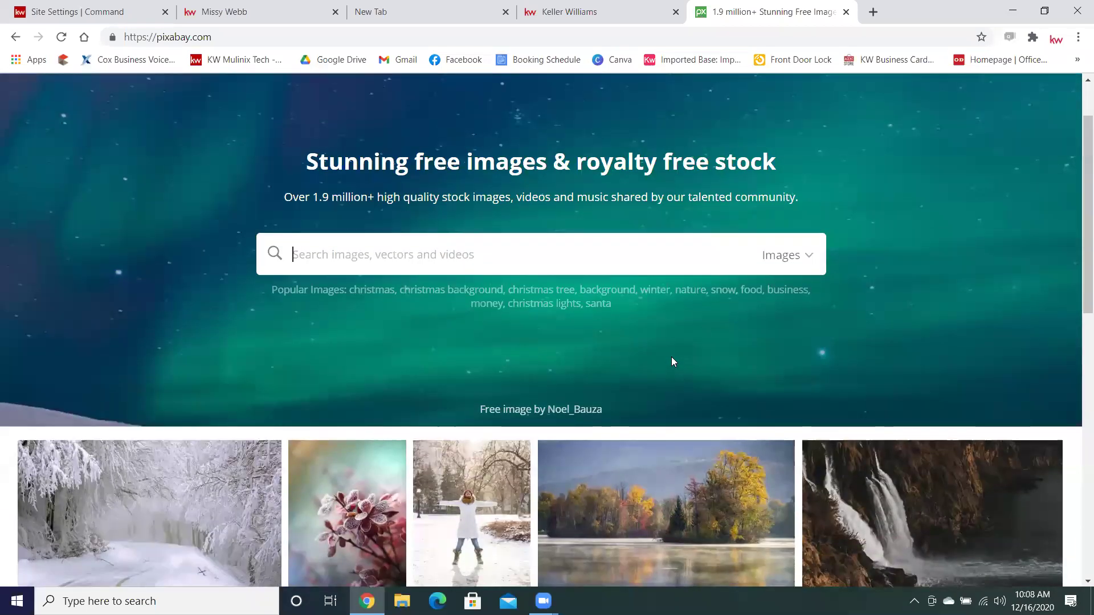
pyautogui.scroll(1, 672, 358)
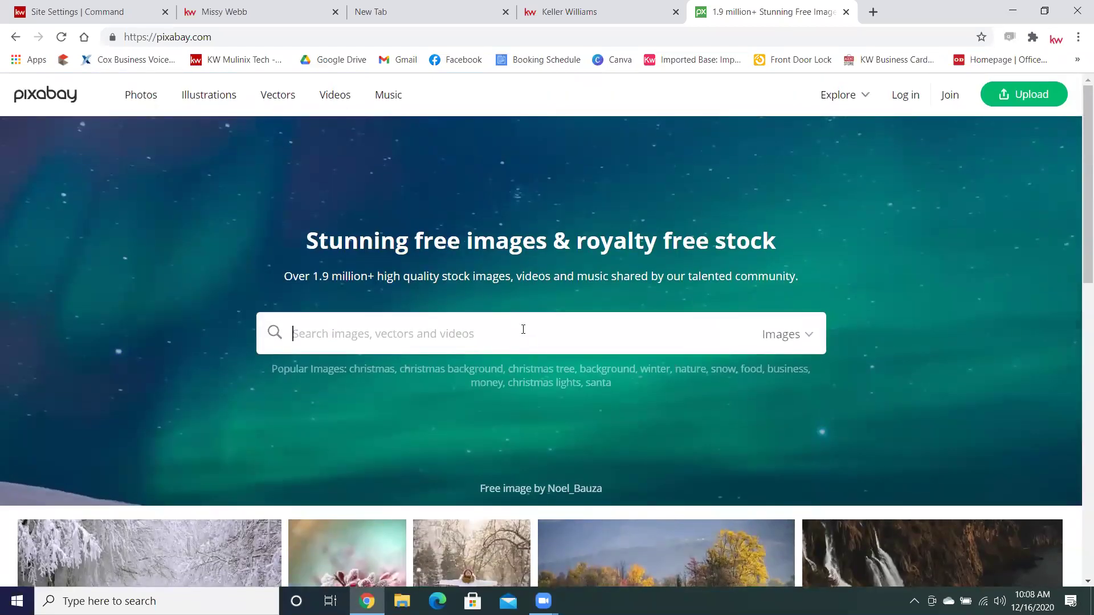
pyautogui.write('backyard')
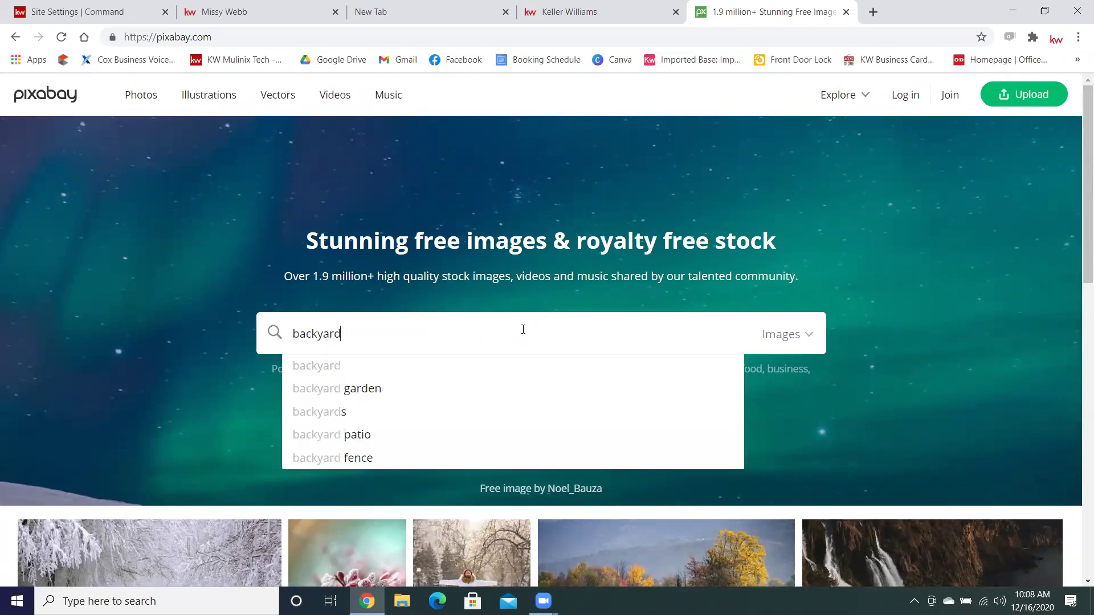
pyautogui.press('Return')
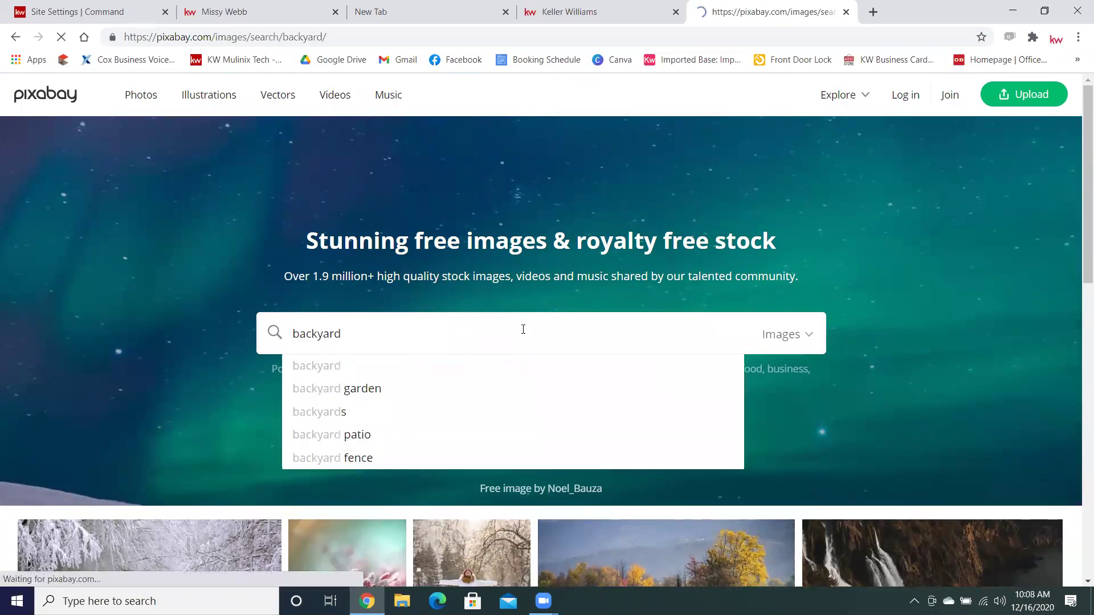
# Open the House Backyard Home photo of the white house from the results and review its image, license and download option.
pyautogui.scroll(-3, 523, 329)
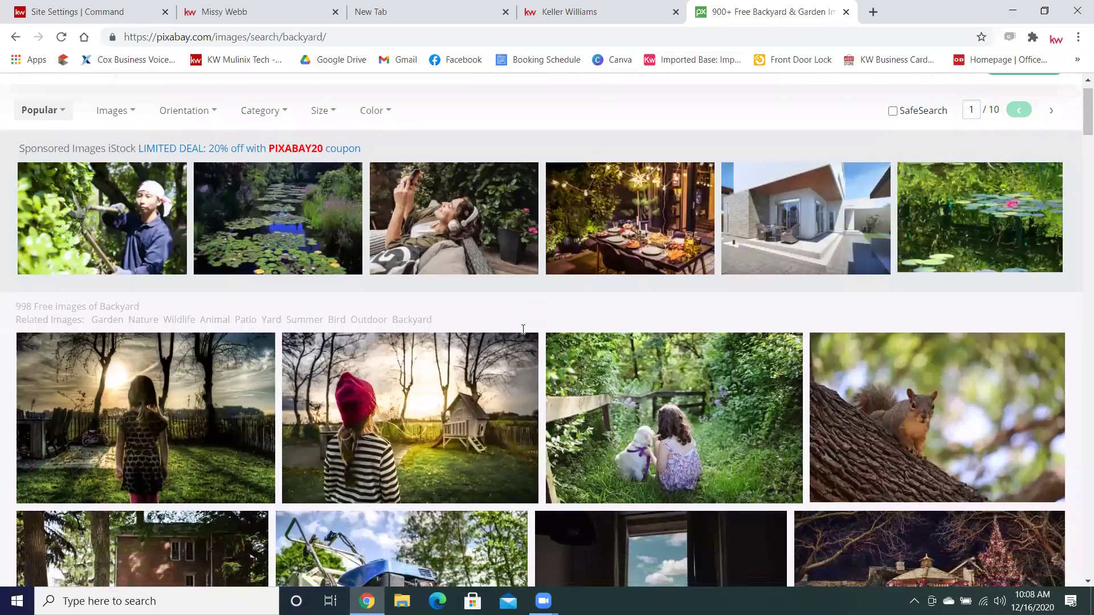
pyautogui.scroll(-3, 523, 330)
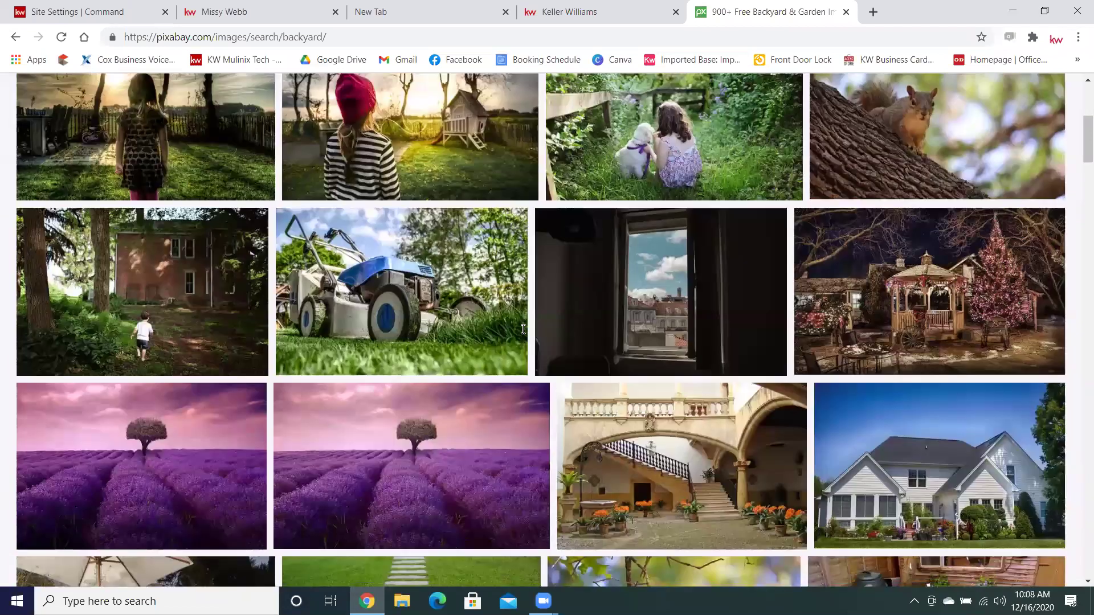
pyautogui.scroll(-3, 522, 329)
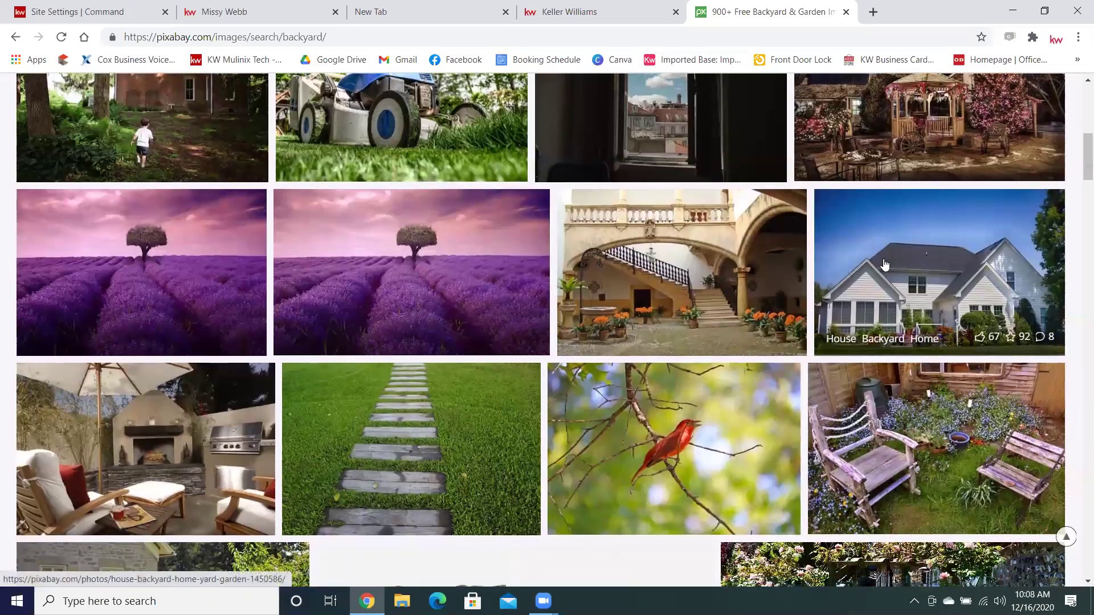
pyautogui.click(884, 264)
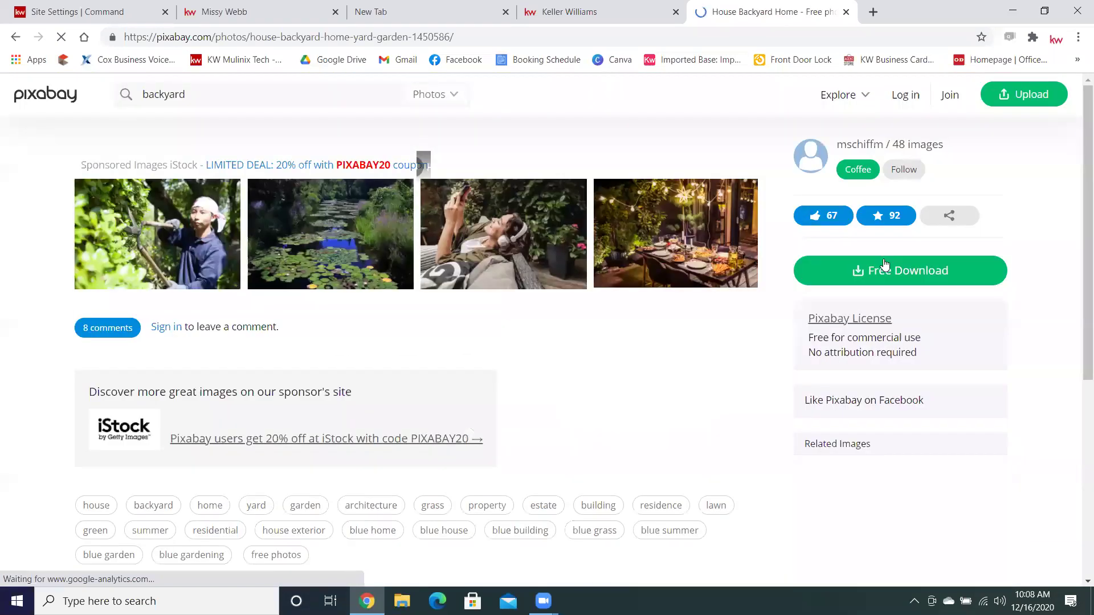
pyautogui.scroll(-2, 884, 264)
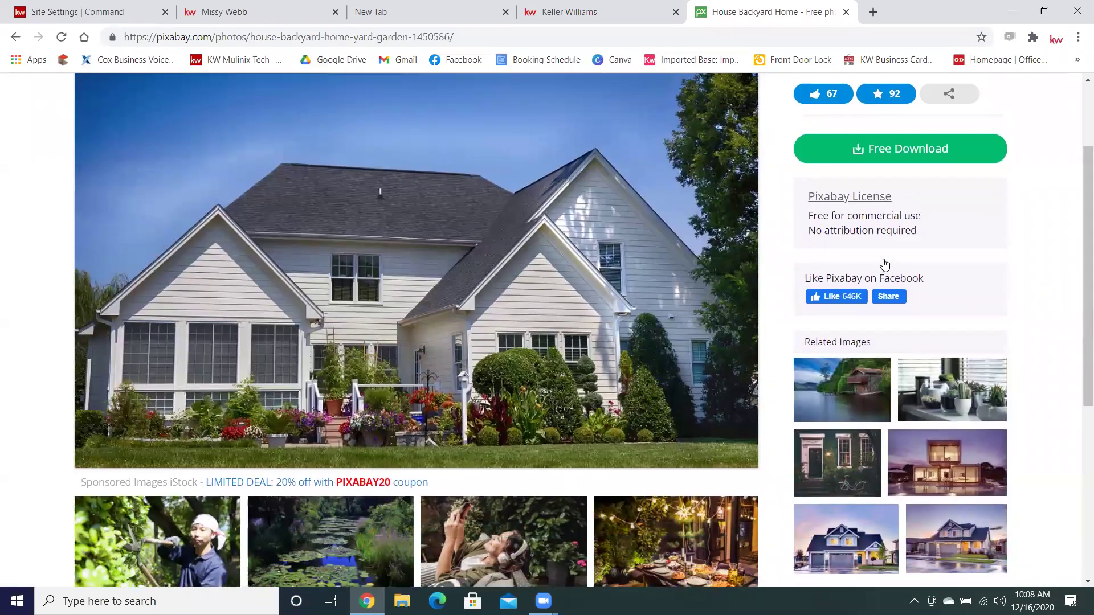
pyautogui.scroll(1, 884, 264)
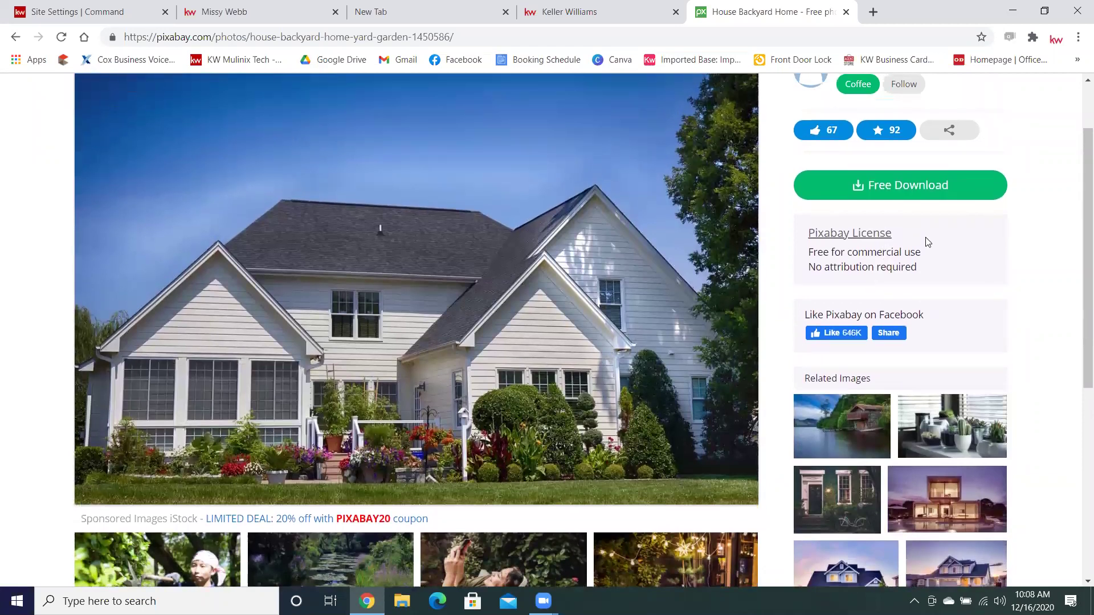
# Download the white house photo as a 1920×1268 JPG, completing the captcha check.
pyautogui.click(878, 187)
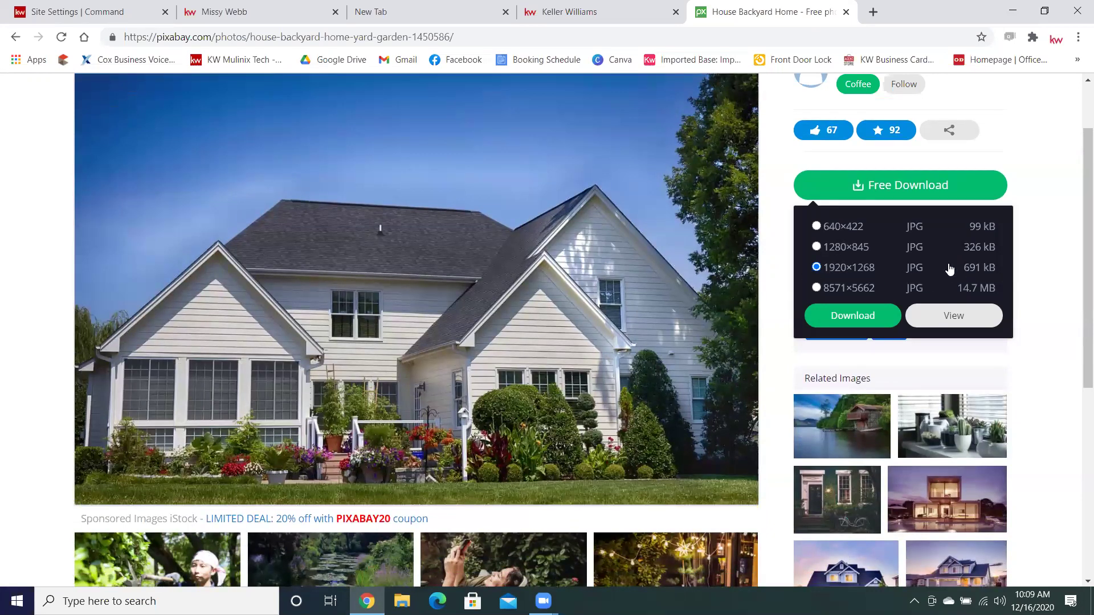
pyautogui.click(832, 321)
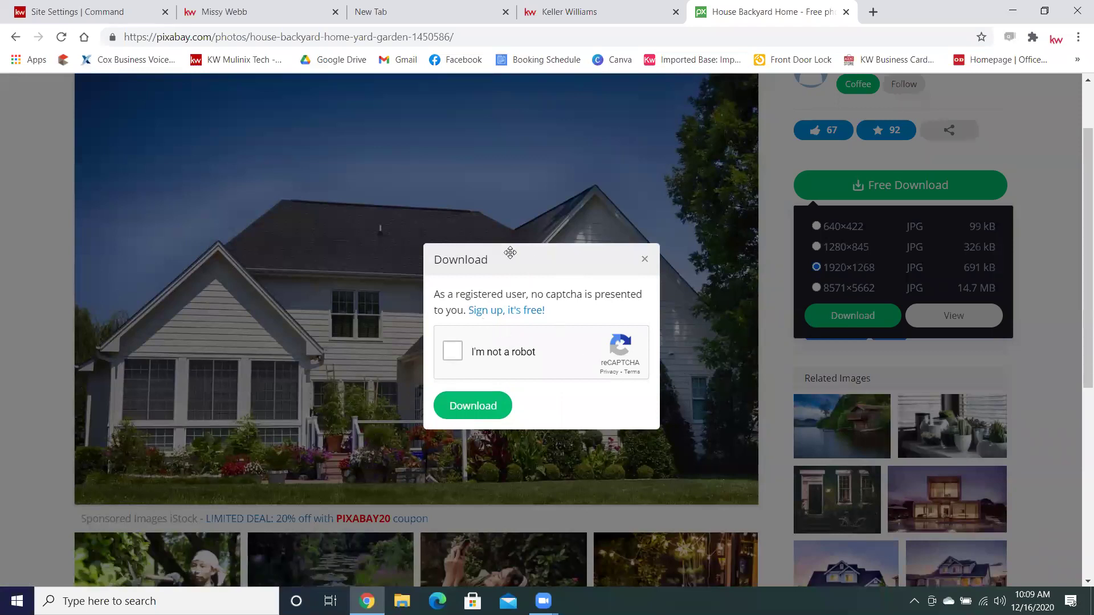
pyautogui.click(451, 351)
pyautogui.click(493, 403)
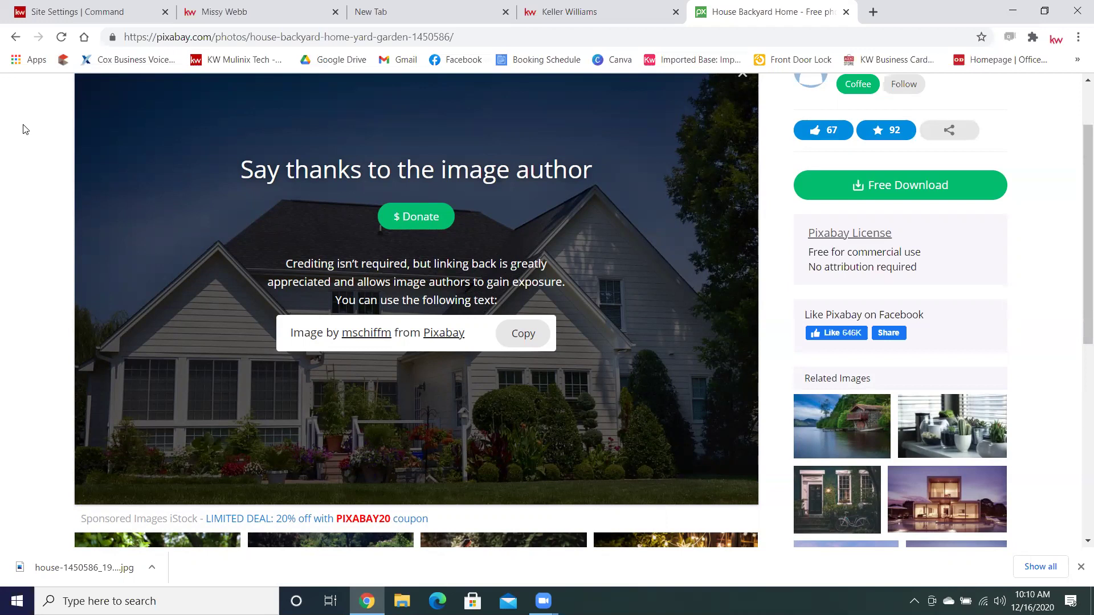
# Return to Command's Site Settings and upload house-1450586_1920 from the Downloads folder as an additional Agent Site Hero Image.
pyautogui.hotkey('ctrl', '1')
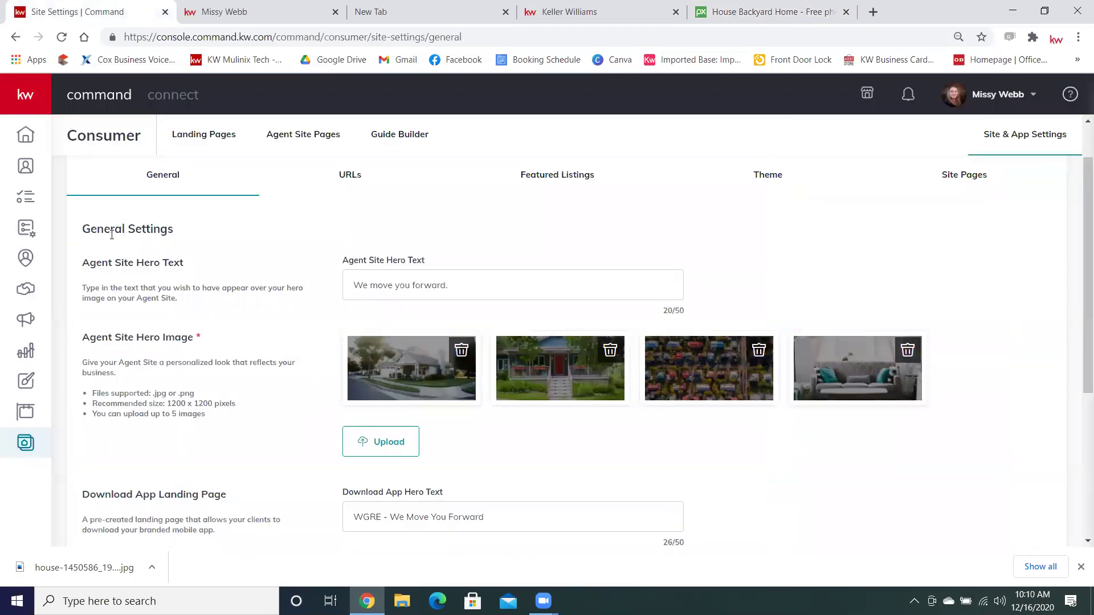
pyautogui.rightClick(232, 200)
pyautogui.click(850, 272)
pyautogui.click(385, 442)
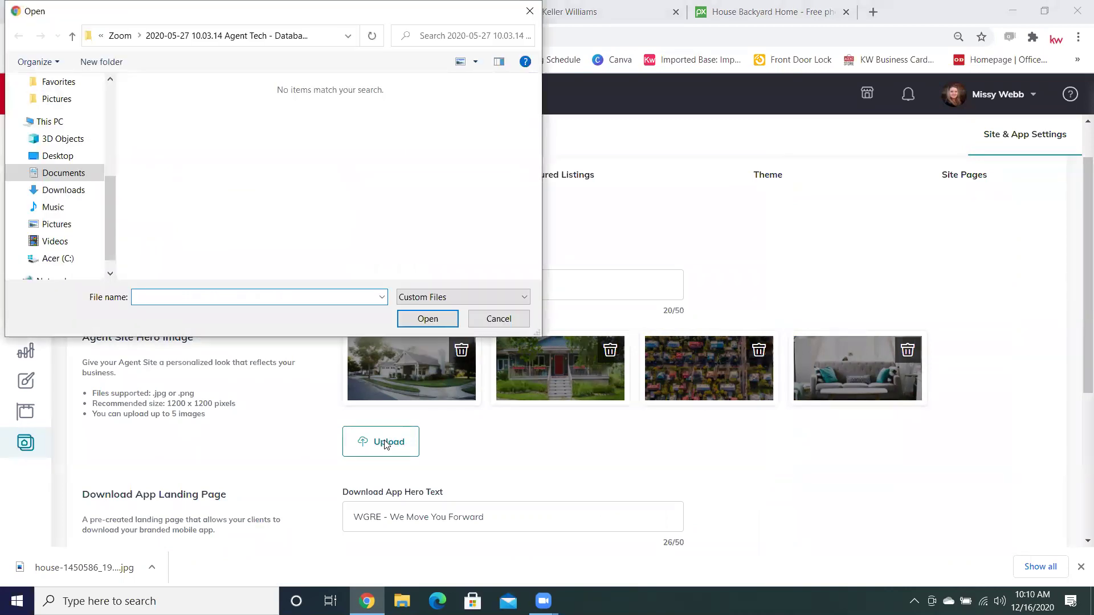
pyautogui.click(73, 189)
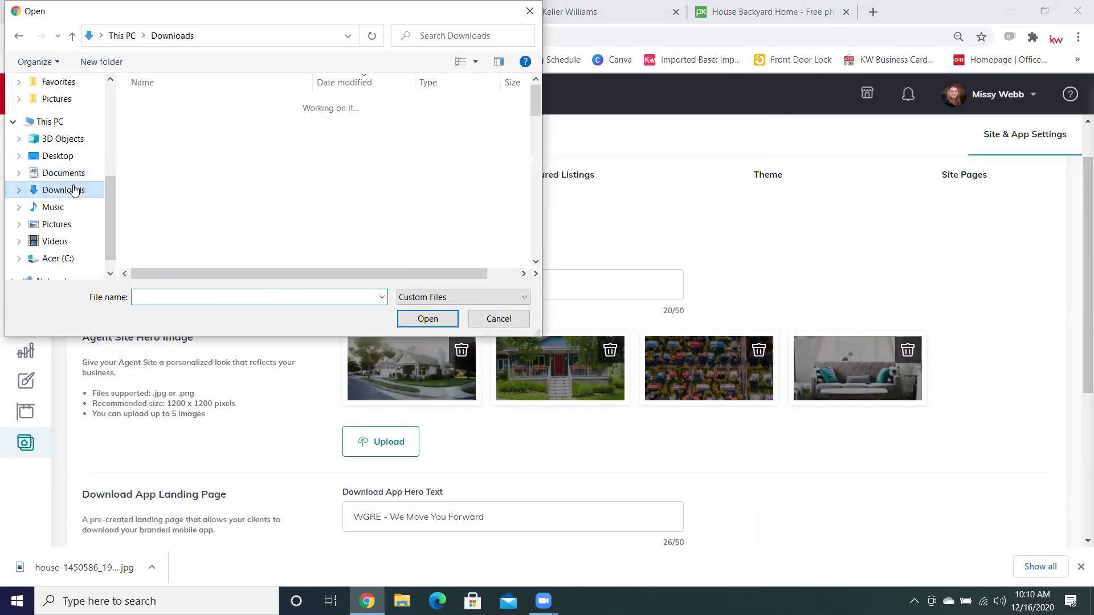
pyautogui.click(184, 121)
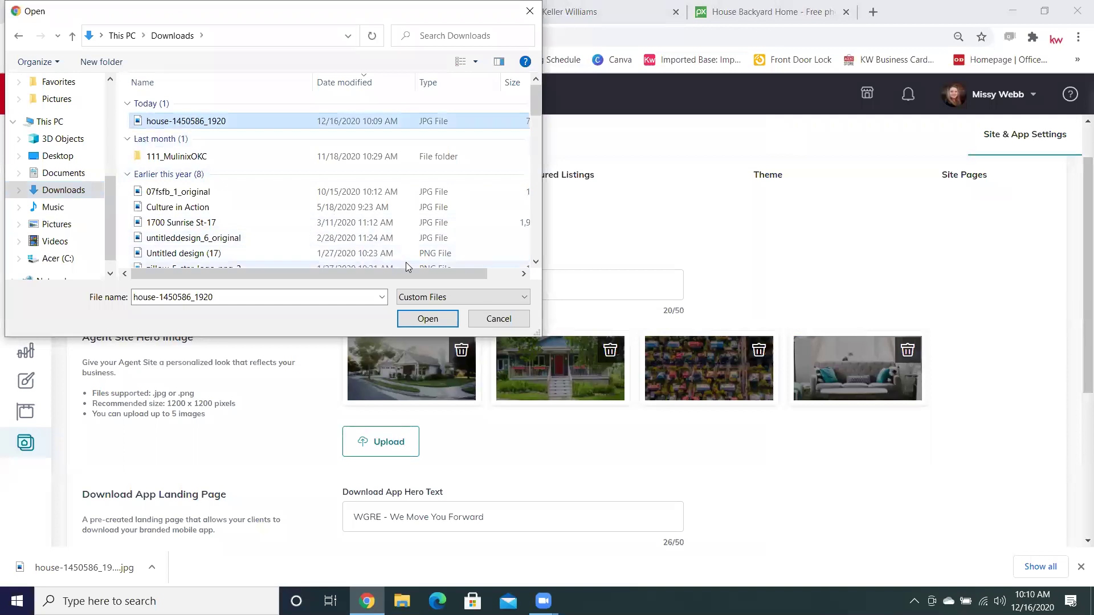
pyautogui.click(428, 319)
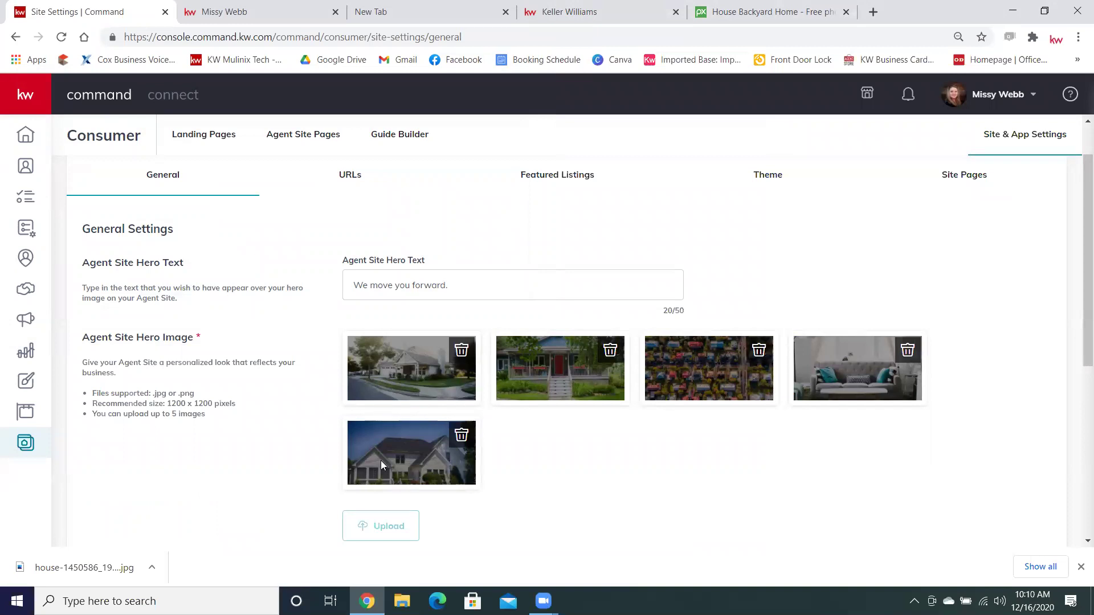
# Look at the live agent site wgre.kw.com, and review the set of hero images in the general settings.
pyautogui.click(219, 23)
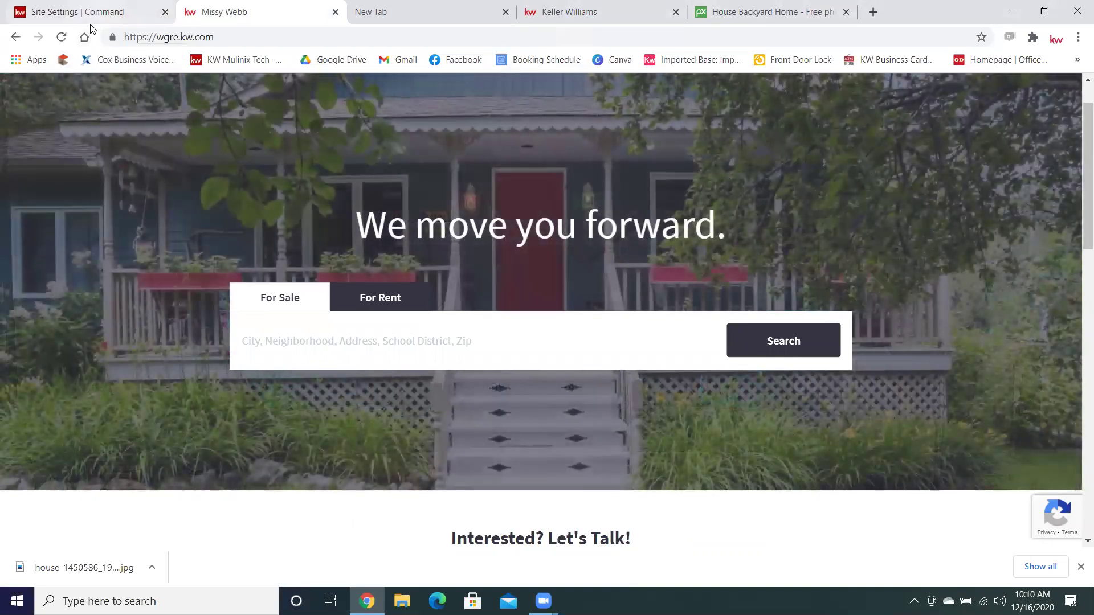
pyautogui.click(91, 12)
pyautogui.scroll(-1, 270, 447)
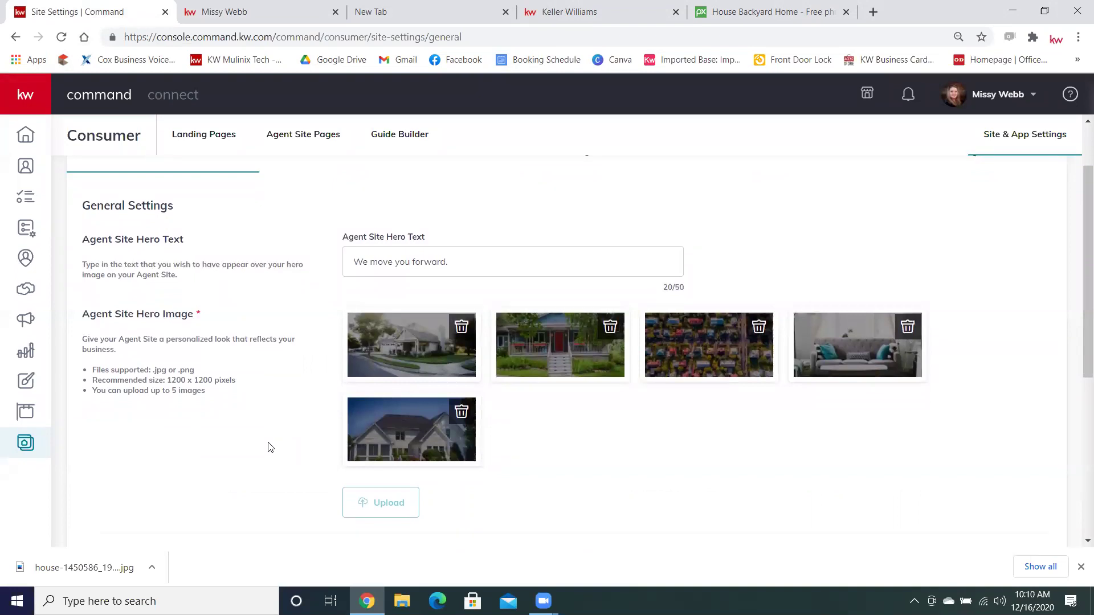
pyautogui.scroll(-3, 271, 447)
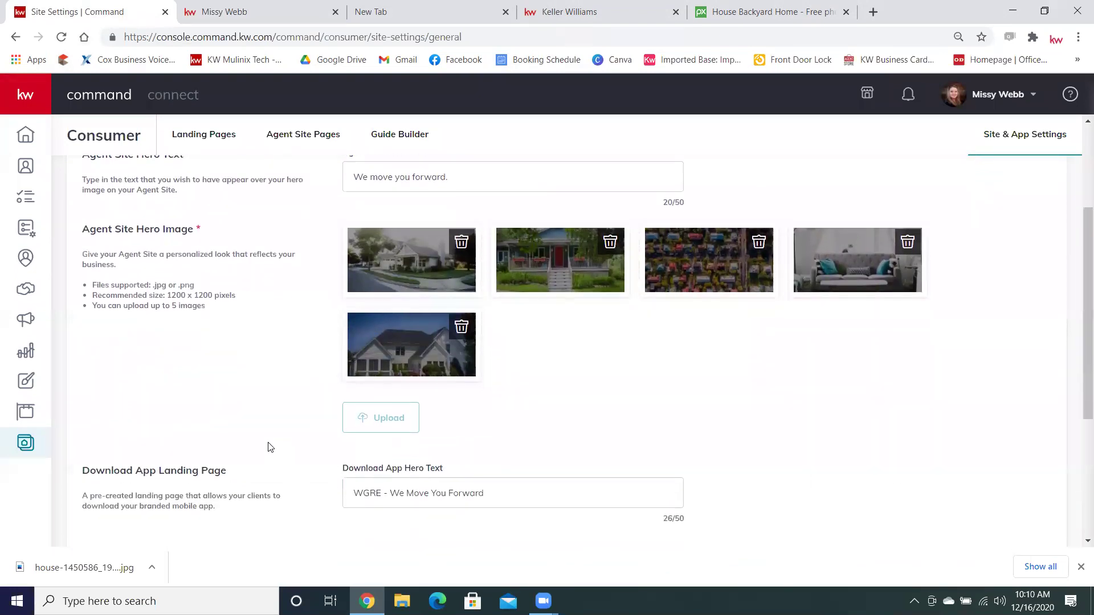
pyautogui.scroll(-1, 271, 447)
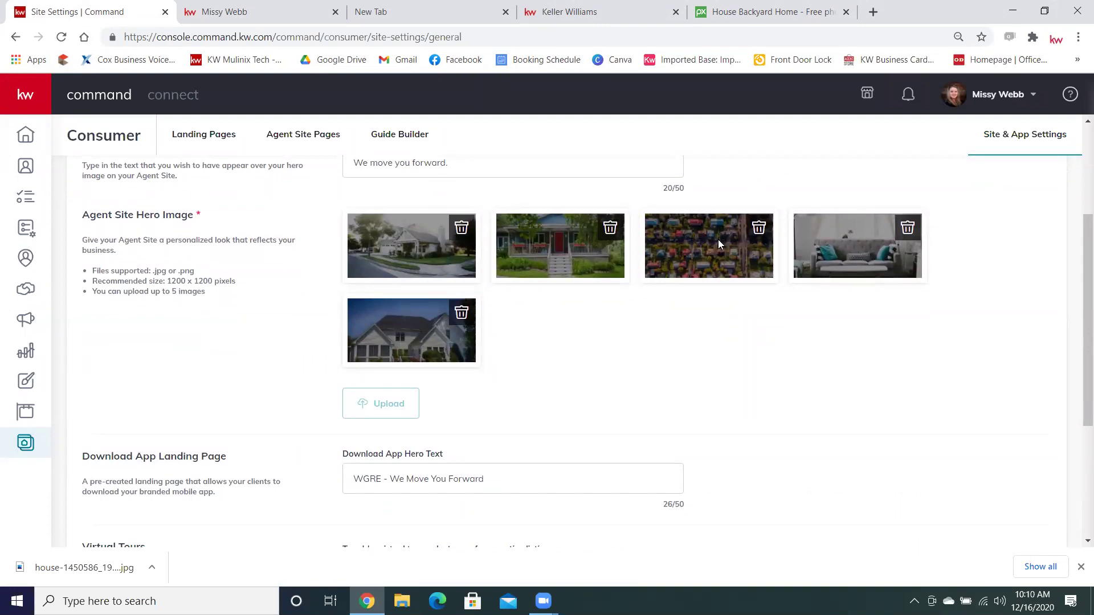
pyautogui.scroll(-2, 718, 241)
pyautogui.scroll(1, 719, 243)
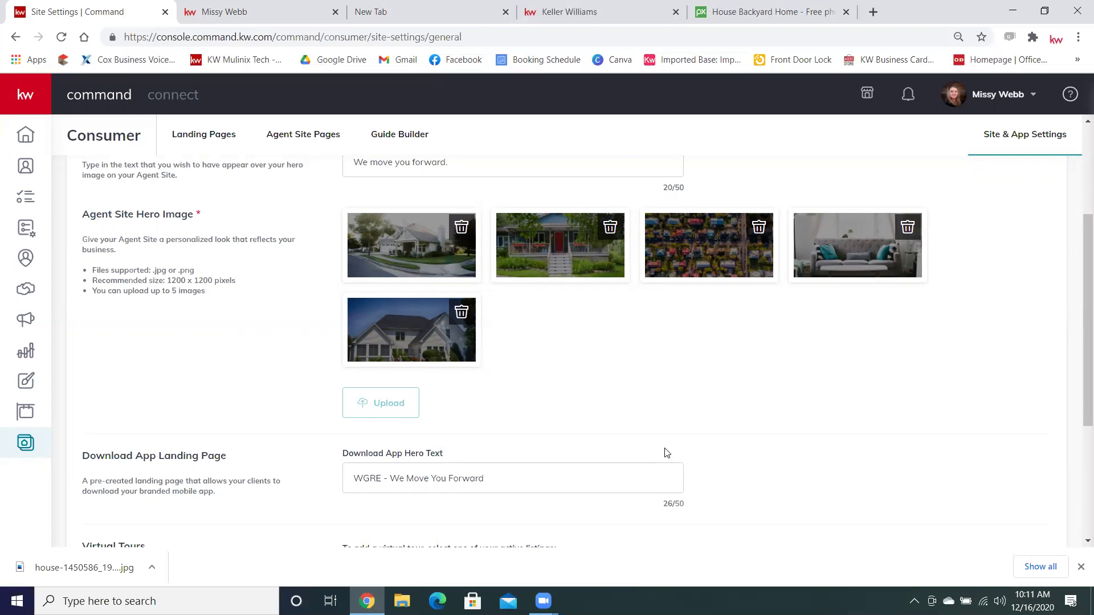
# Review the Download App Hero Text field and the Virtual Tours section of the general settings.
pyautogui.scroll(-3, 587, 433)
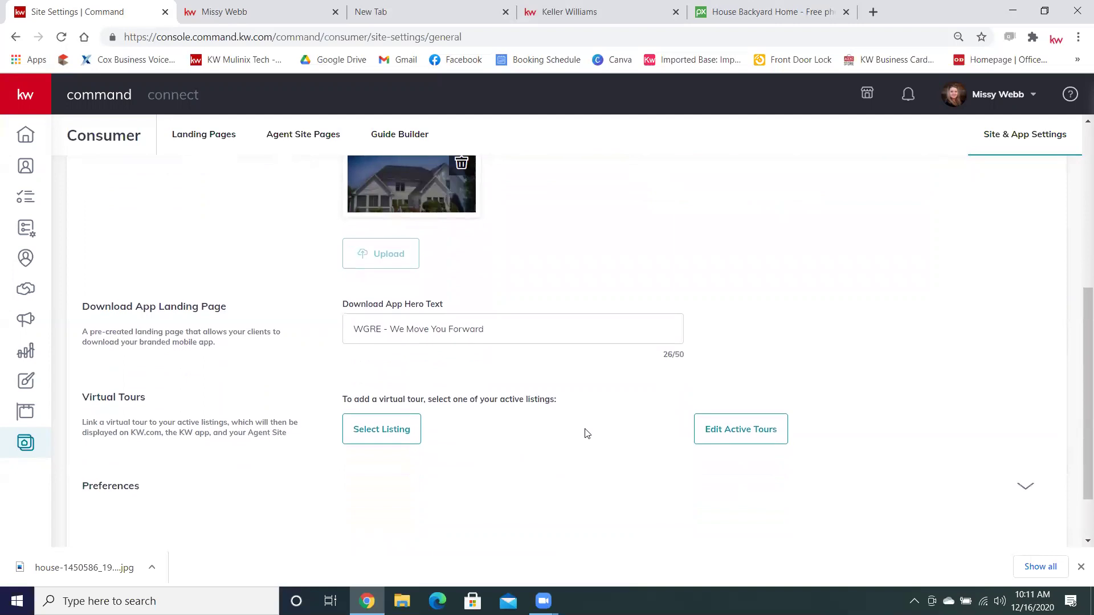
pyautogui.scroll(-1, 587, 434)
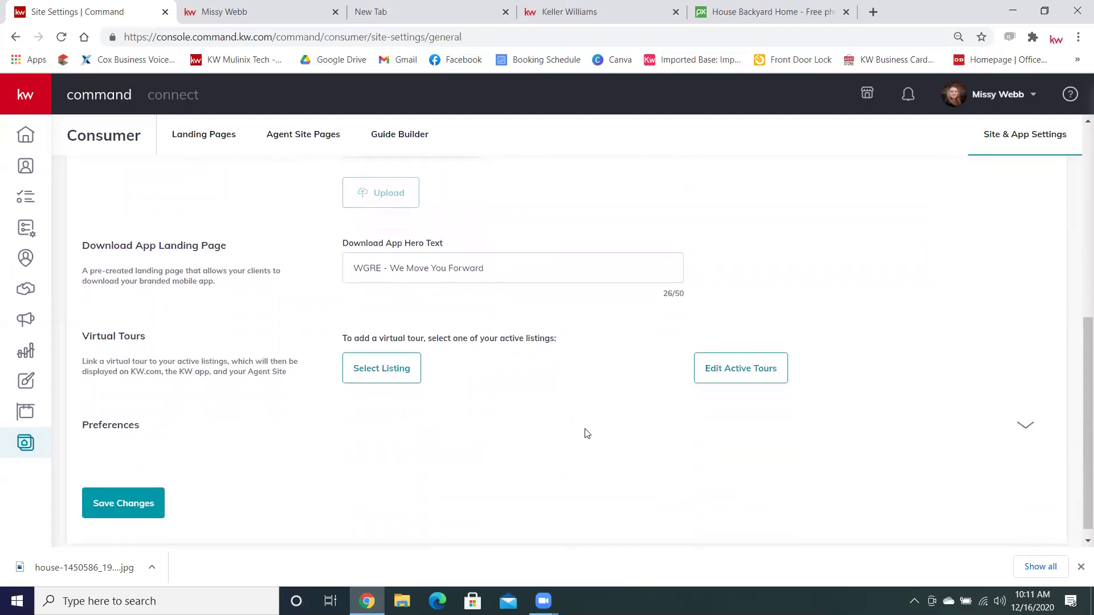
pyautogui.moveTo(492, 263); pyautogui.dragTo(318, 271)
pyautogui.click(554, 274)
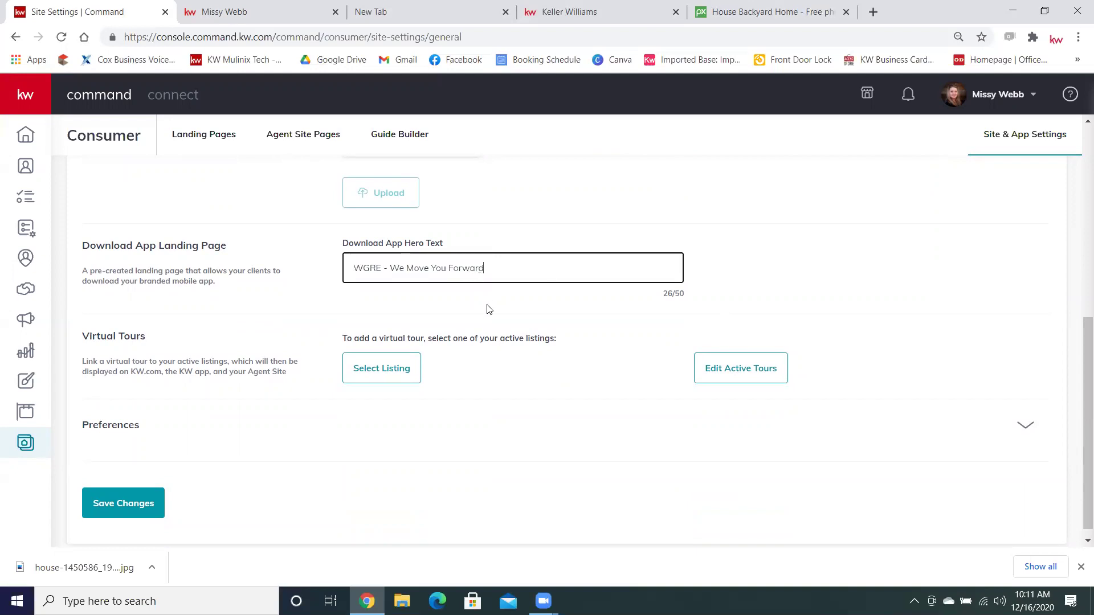
pyautogui.scroll(-1, 489, 309)
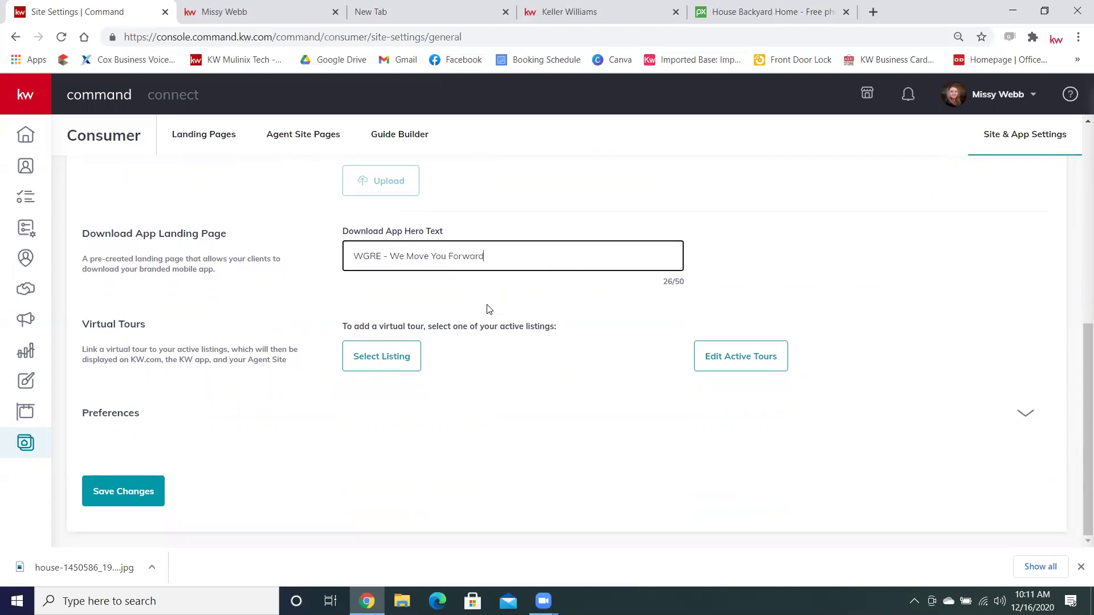
pyautogui.scroll(1, 489, 309)
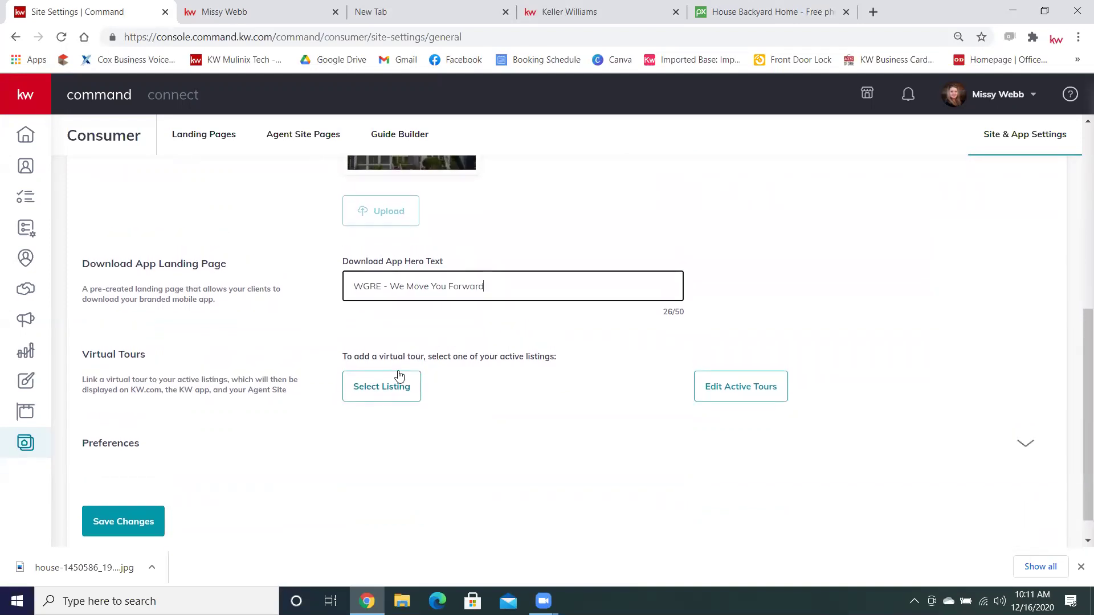
# Inspect the listing search for adding a virtual tour and the one for editing active tours, closing each without selecting a listing.
pyautogui.click(399, 379)
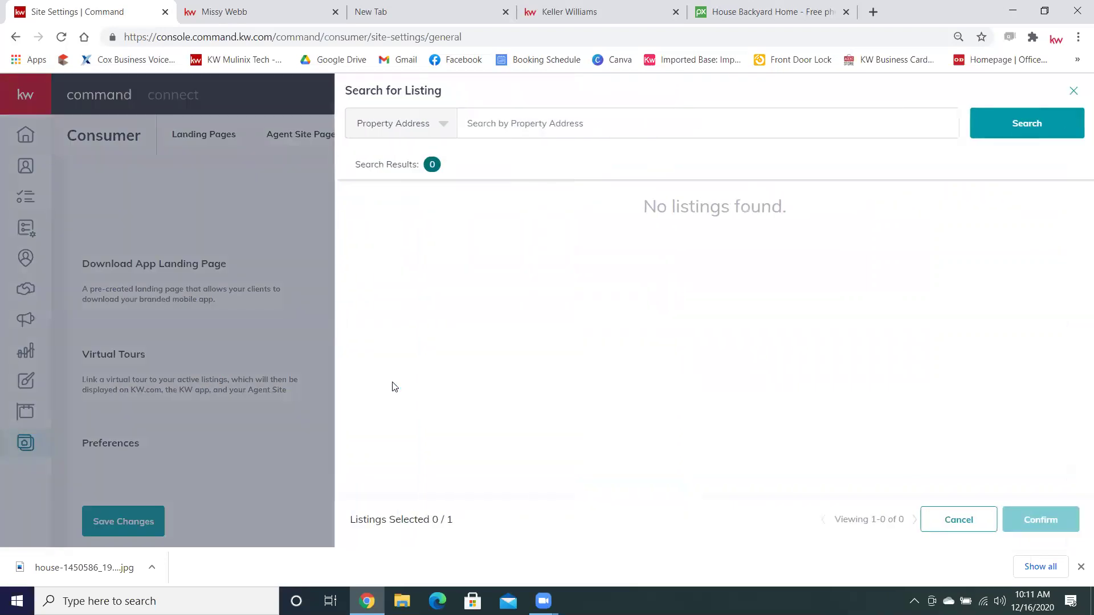
pyautogui.click(539, 132)
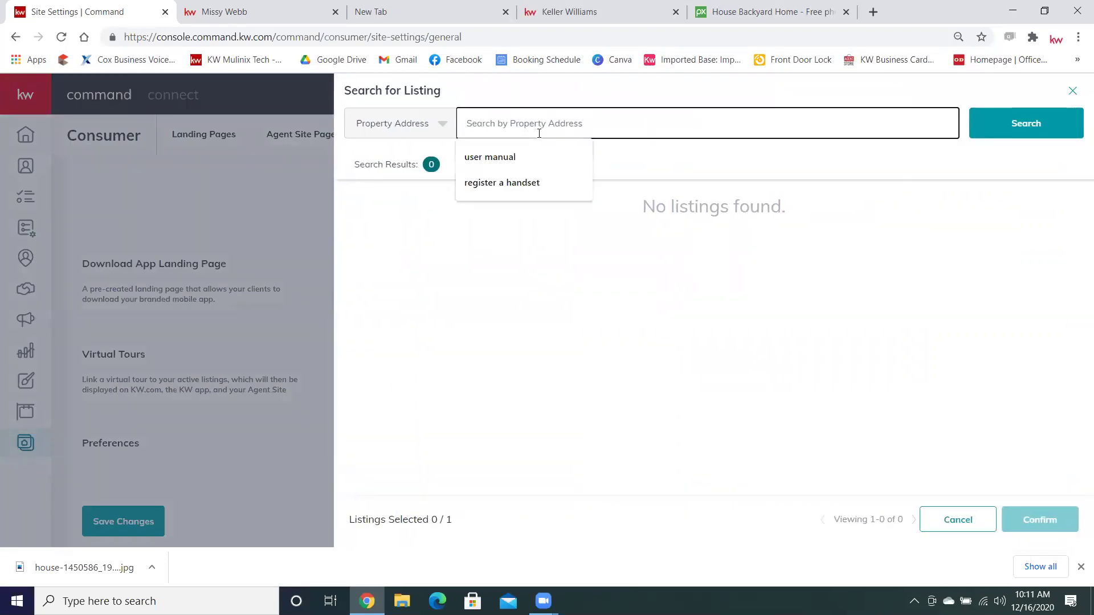
pyautogui.click(555, 95)
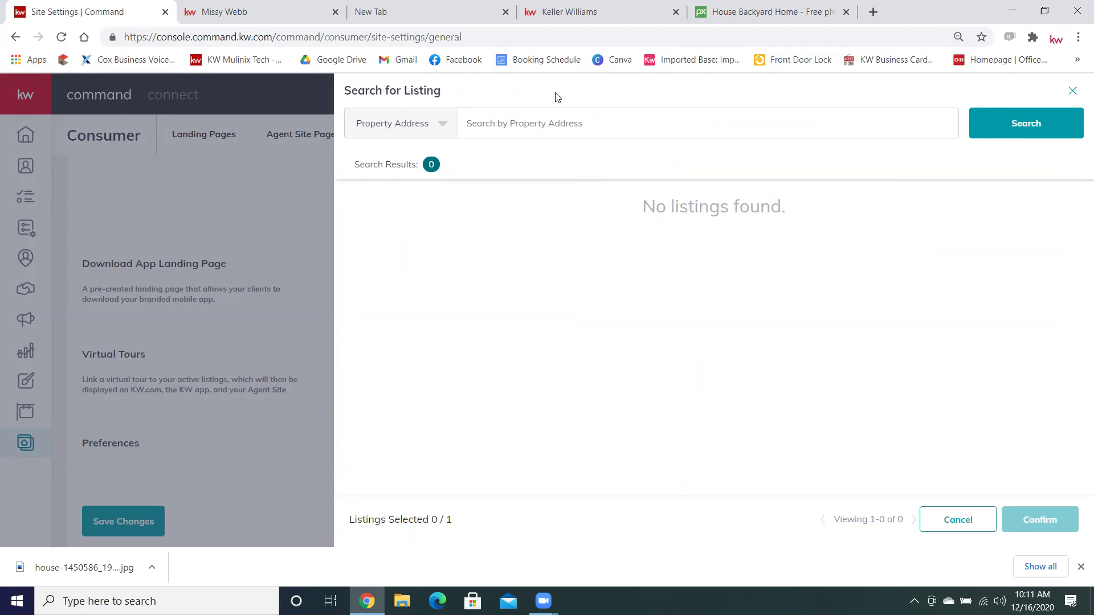
pyautogui.click(1074, 92)
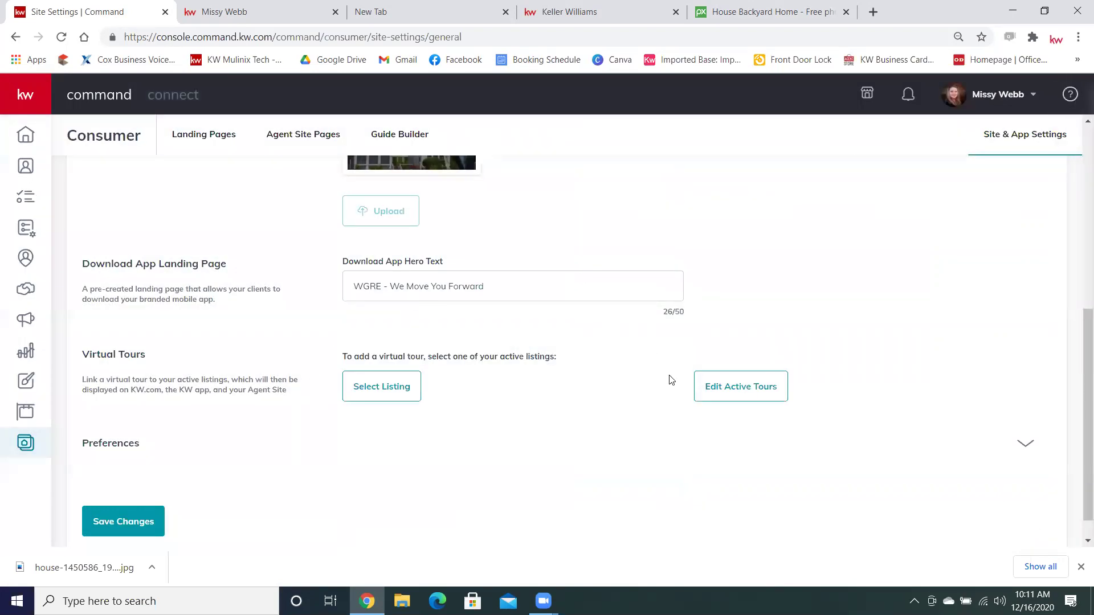
pyautogui.click(762, 381)
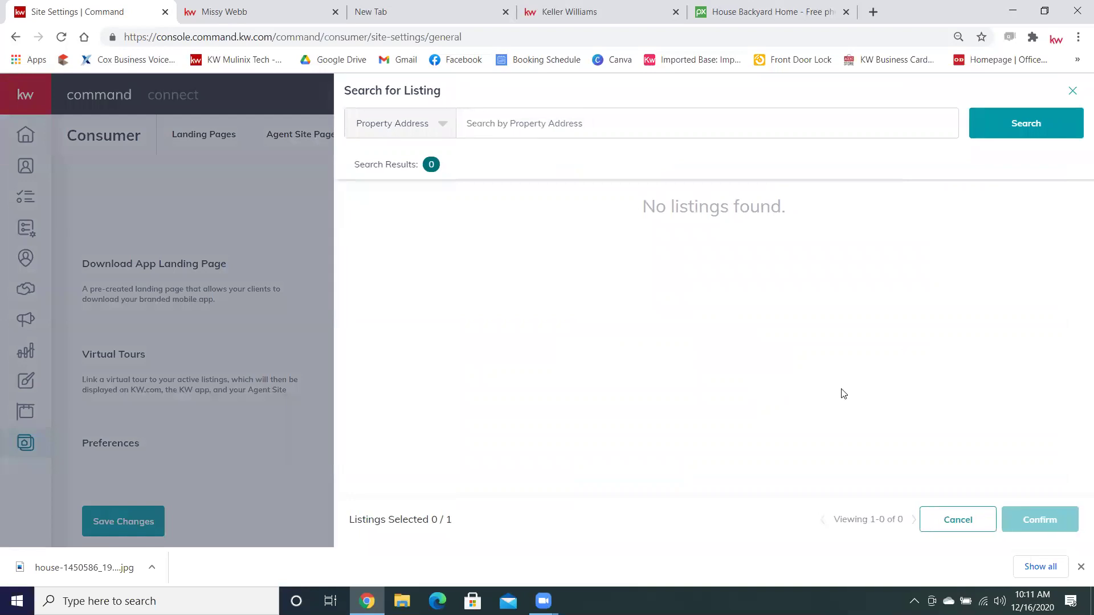
pyautogui.click(1074, 92)
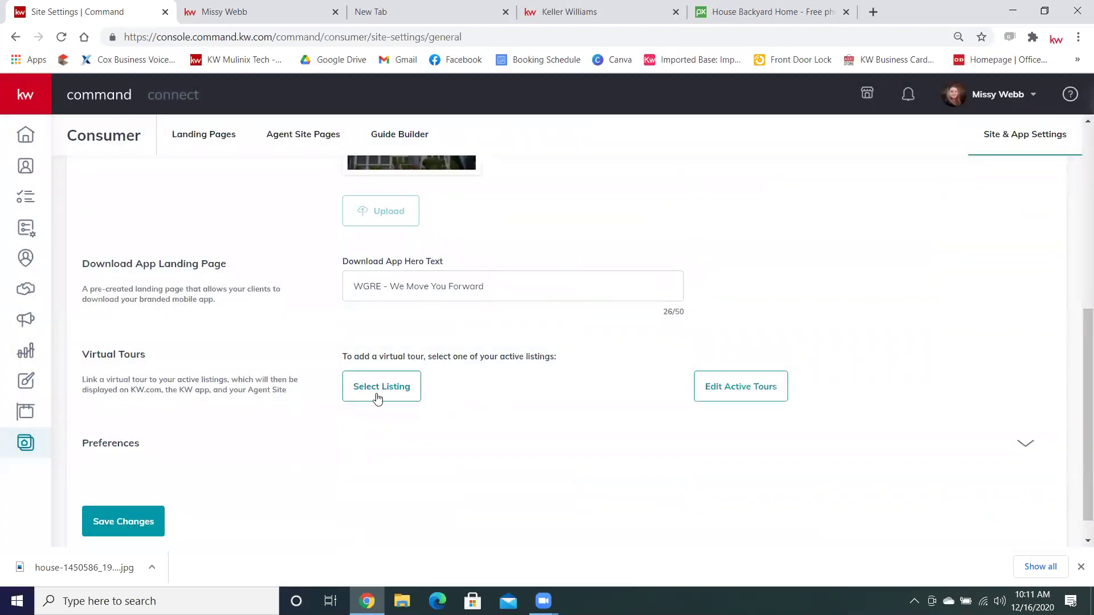
# Save the general settings and go to the URLs settings to review the subdomain and app URL.
pyautogui.click(151, 529)
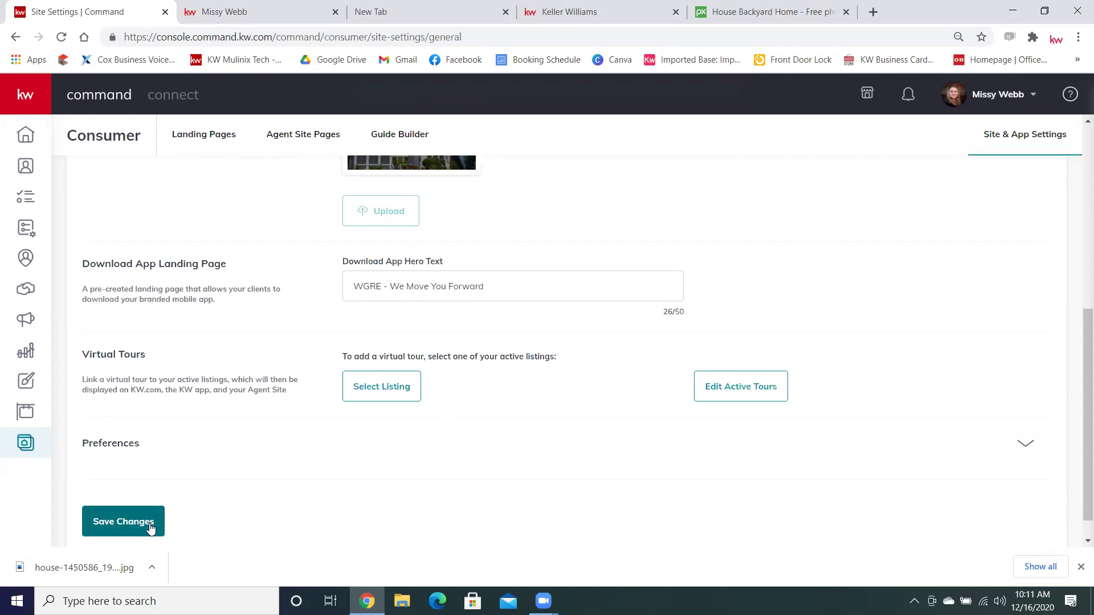
pyautogui.scroll(4, 151, 527)
pyautogui.scroll(3, 151, 523)
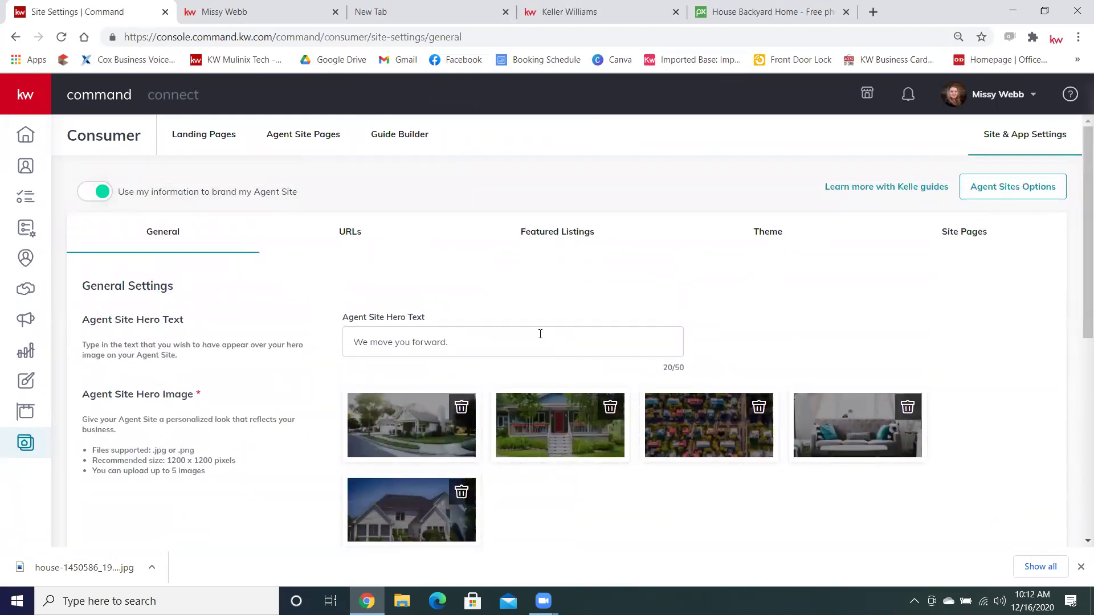
pyautogui.click(352, 231)
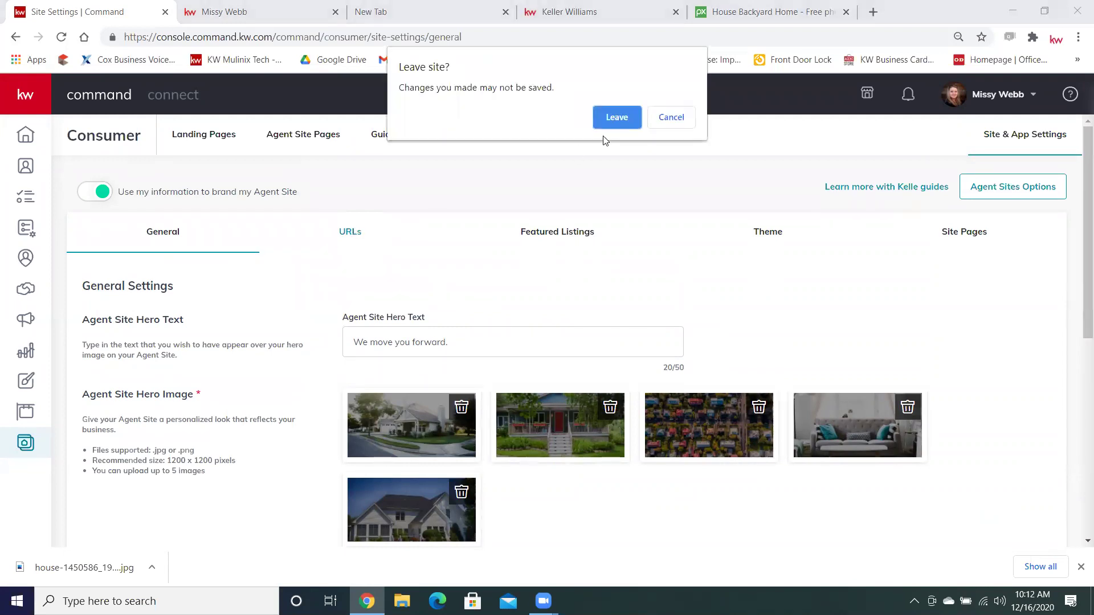
pyautogui.click(610, 114)
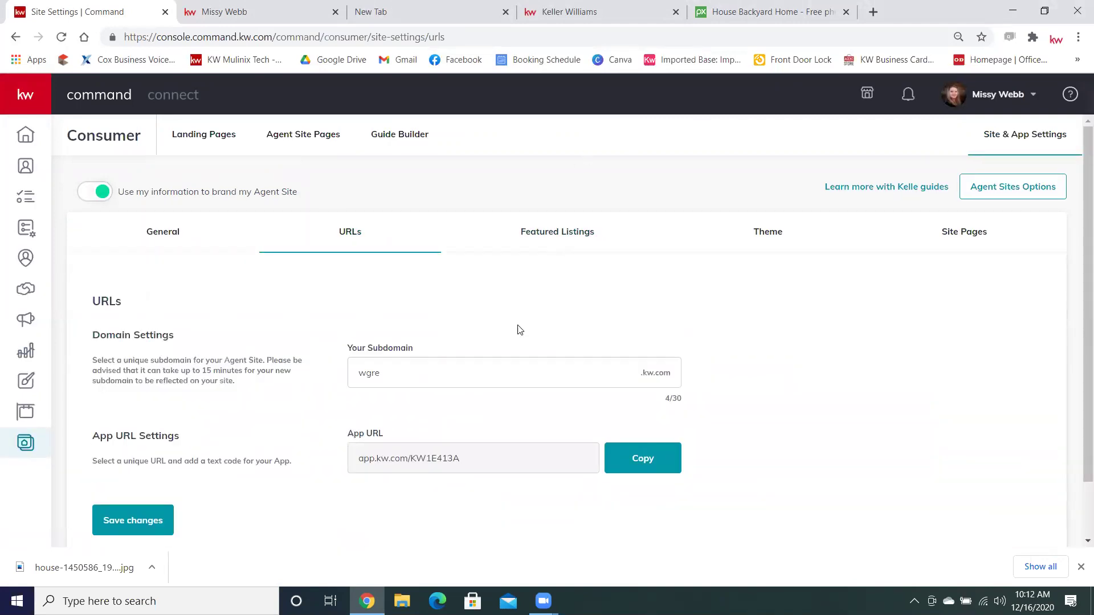
pyautogui.scroll(-1, 520, 332)
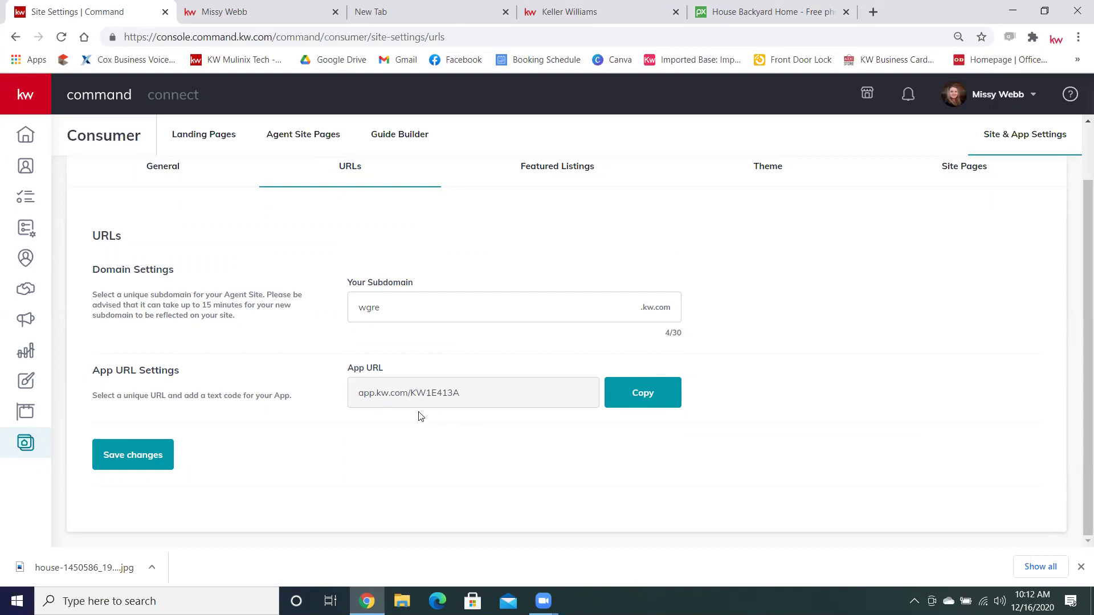
pyautogui.scroll(2, 422, 413)
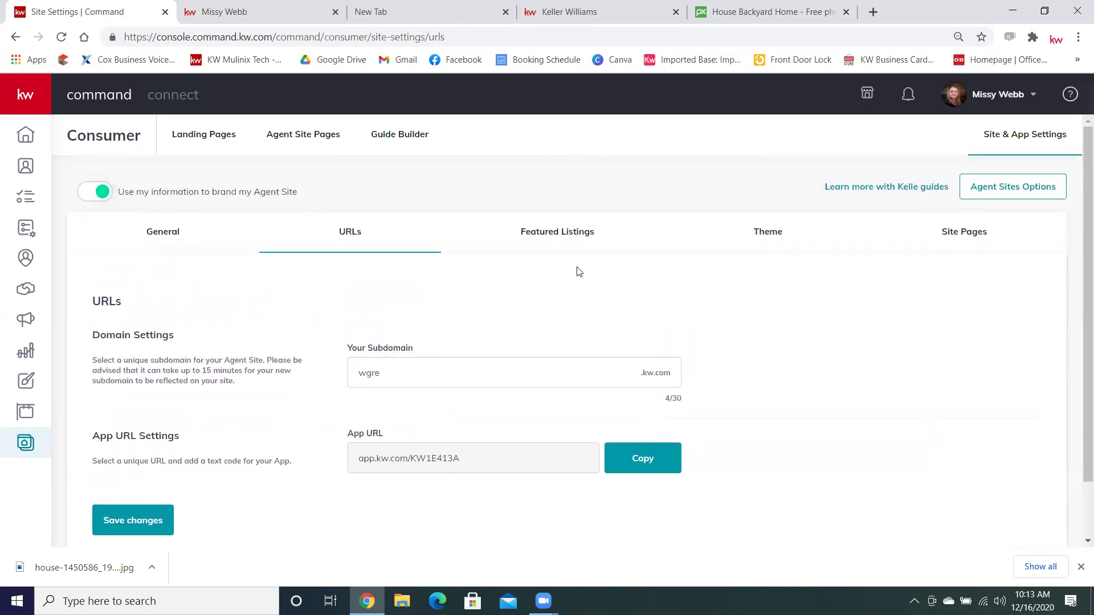
# Review the Featured Listings headline and listing settings, and open the search for choosing featured listings.
pyautogui.click(556, 239)
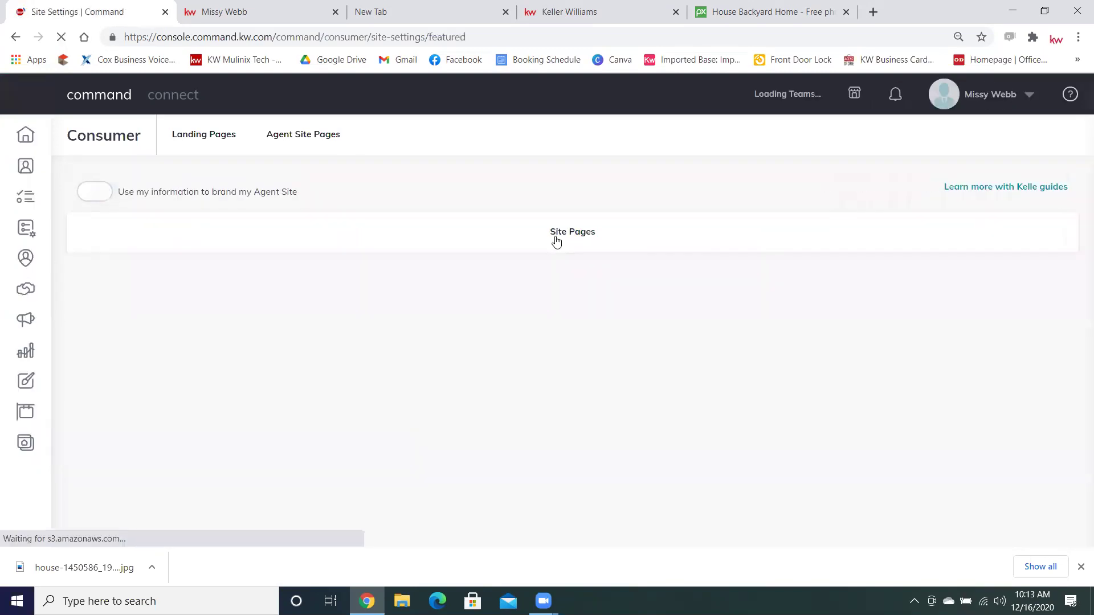
pyautogui.scroll(-1, 556, 242)
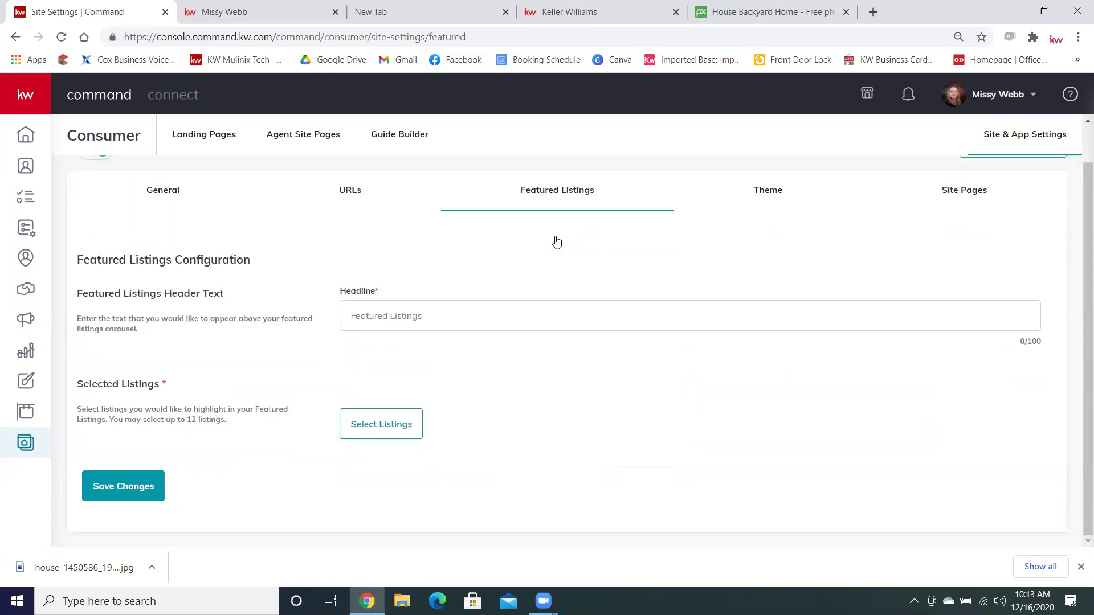
pyautogui.scroll(1, 557, 239)
pyautogui.scroll(-1, 557, 240)
pyautogui.click(381, 424)
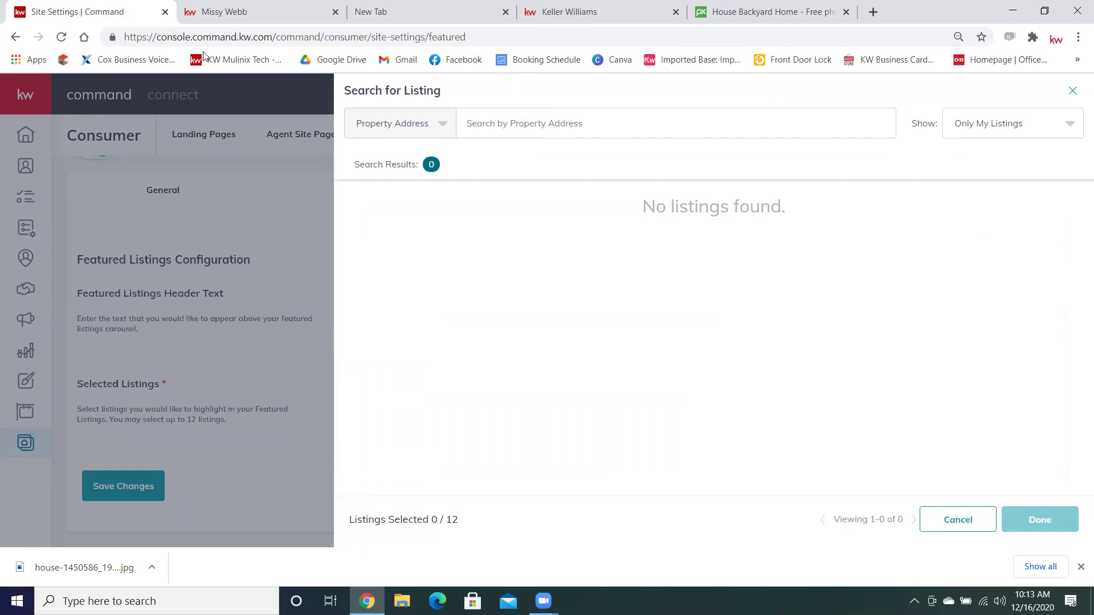
# Try to reload the listing search page, exit it as unresponsive, and go back to the Consumer overview.
pyautogui.click(13, 37)
pyautogui.click(1080, 566)
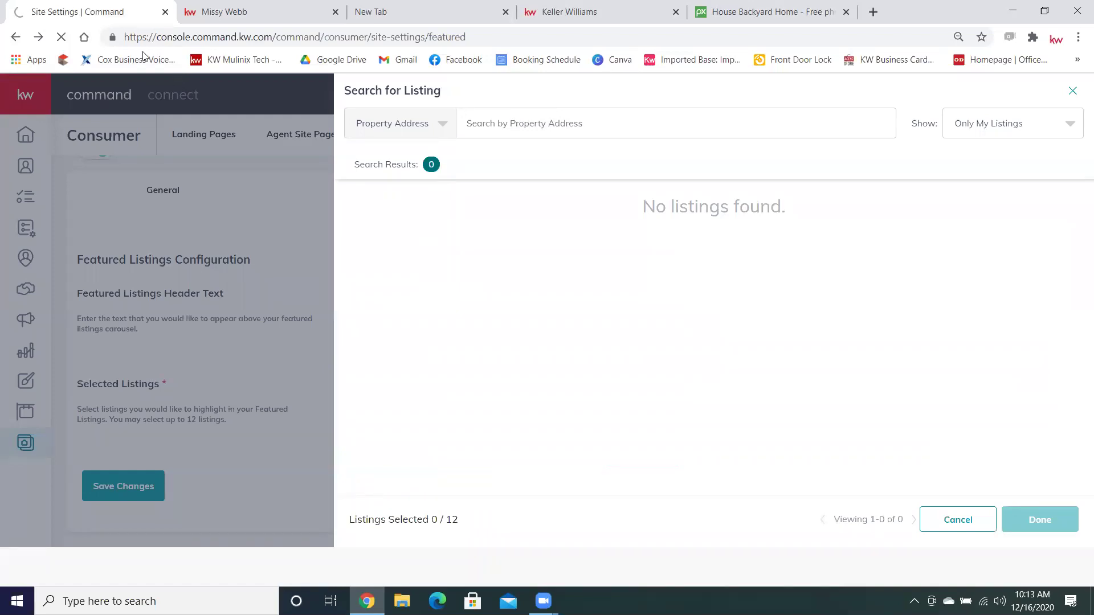
pyautogui.click(61, 37)
pyautogui.moveTo(16, 37); pyautogui.dragTo(42, 108)
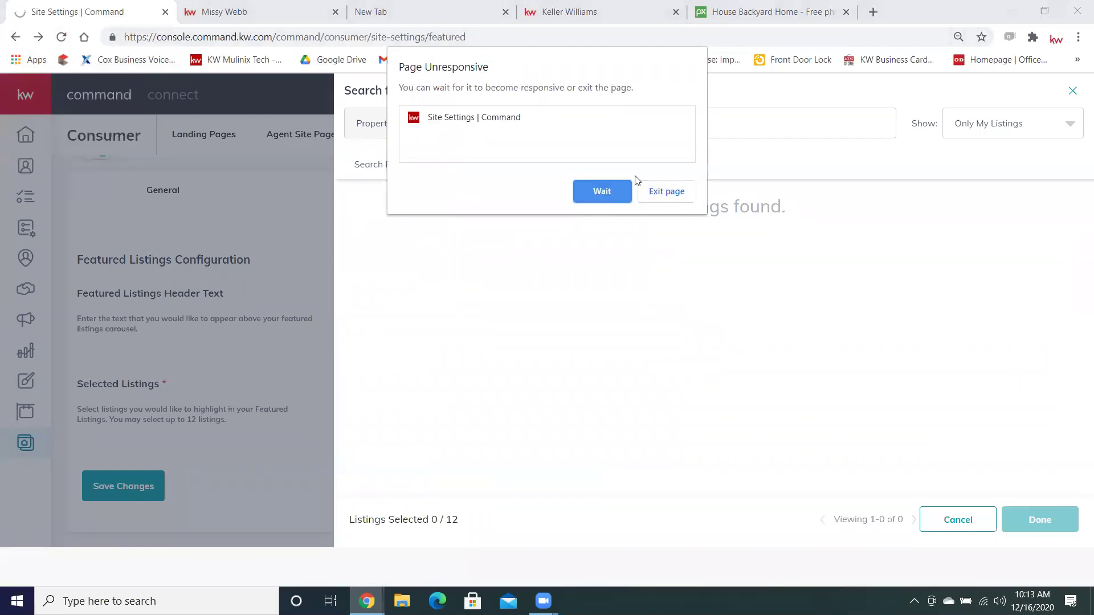
pyautogui.click(672, 195)
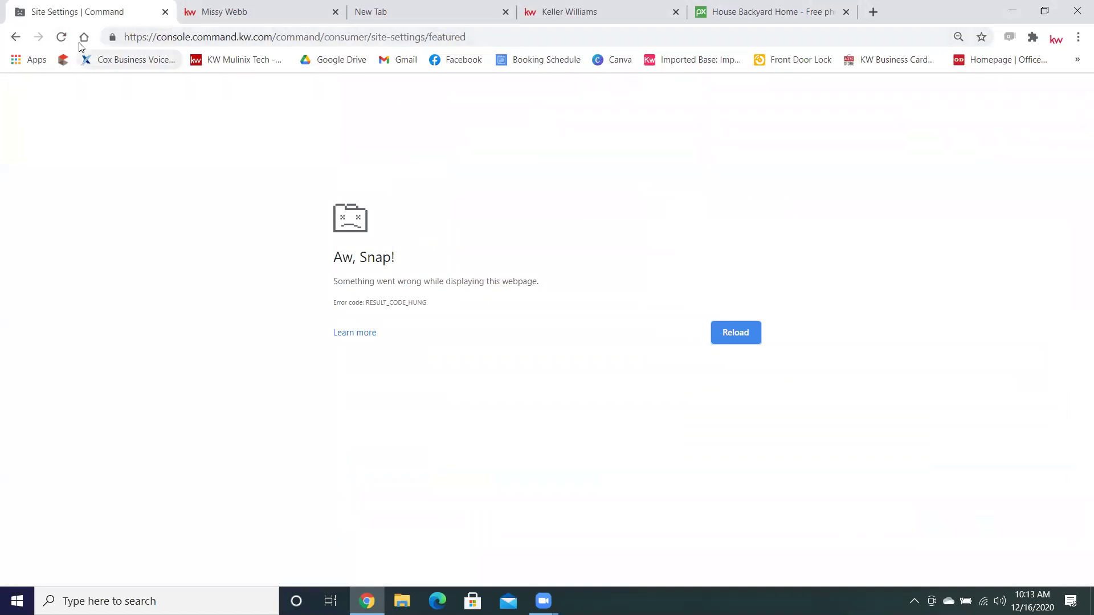
pyautogui.moveTo(15, 37); pyautogui.dragTo(15, 54)
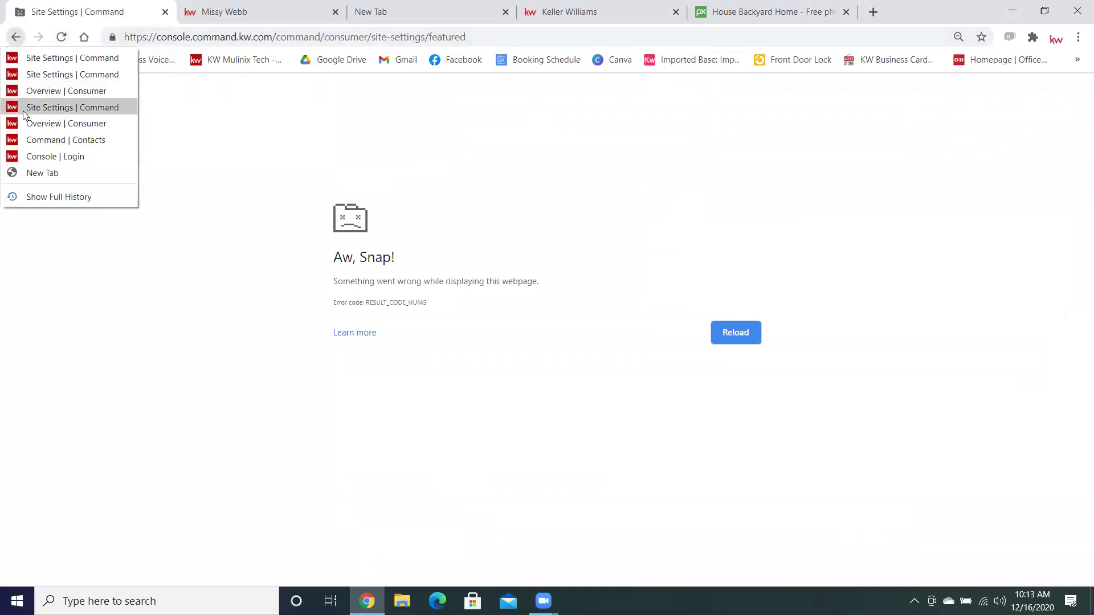
pyautogui.click(45, 95)
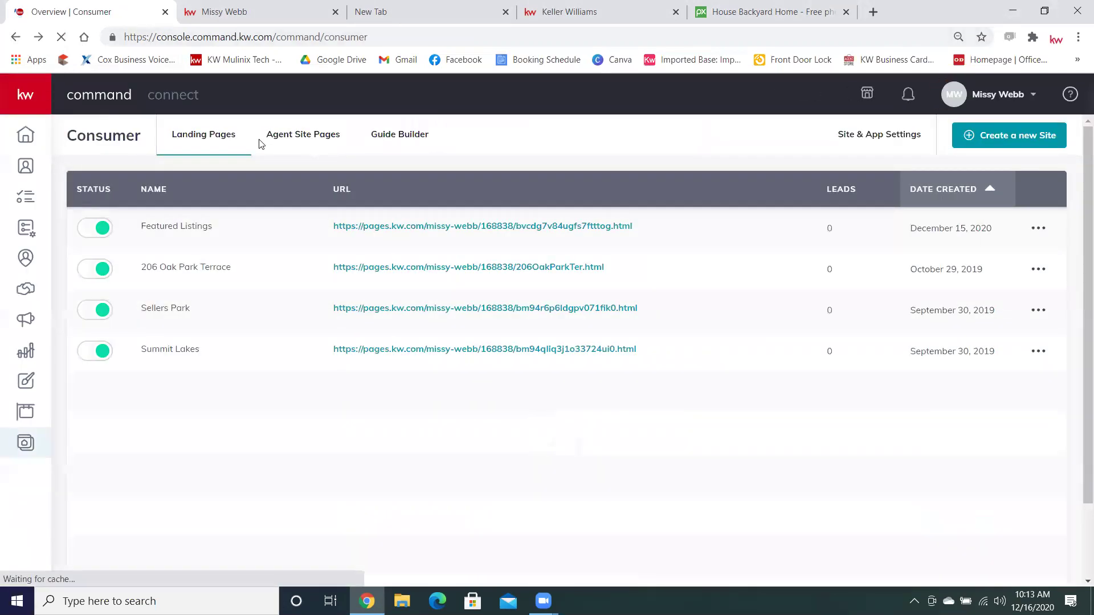
# Reopen the site and app settings at Featured Listings, leaving the previous page without saving.
pyautogui.click(873, 145)
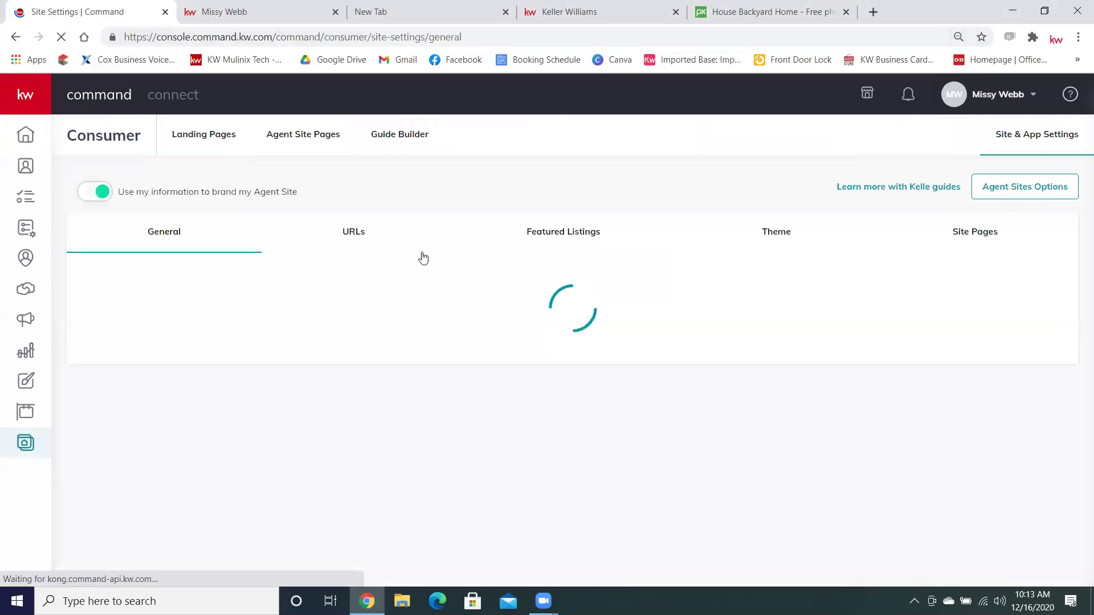
pyautogui.click(563, 232)
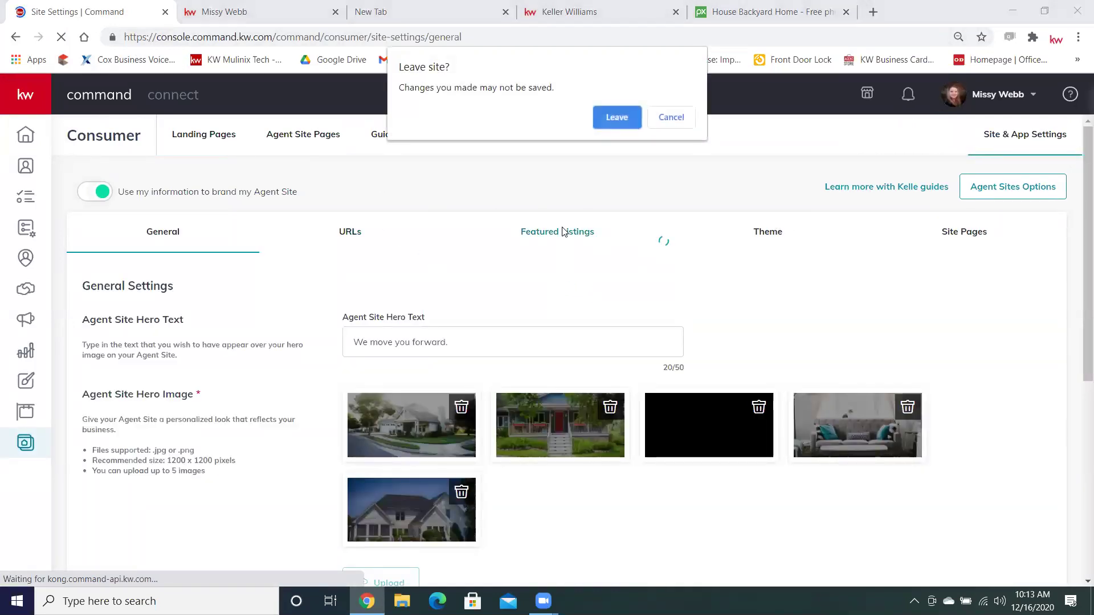
pyautogui.click(610, 117)
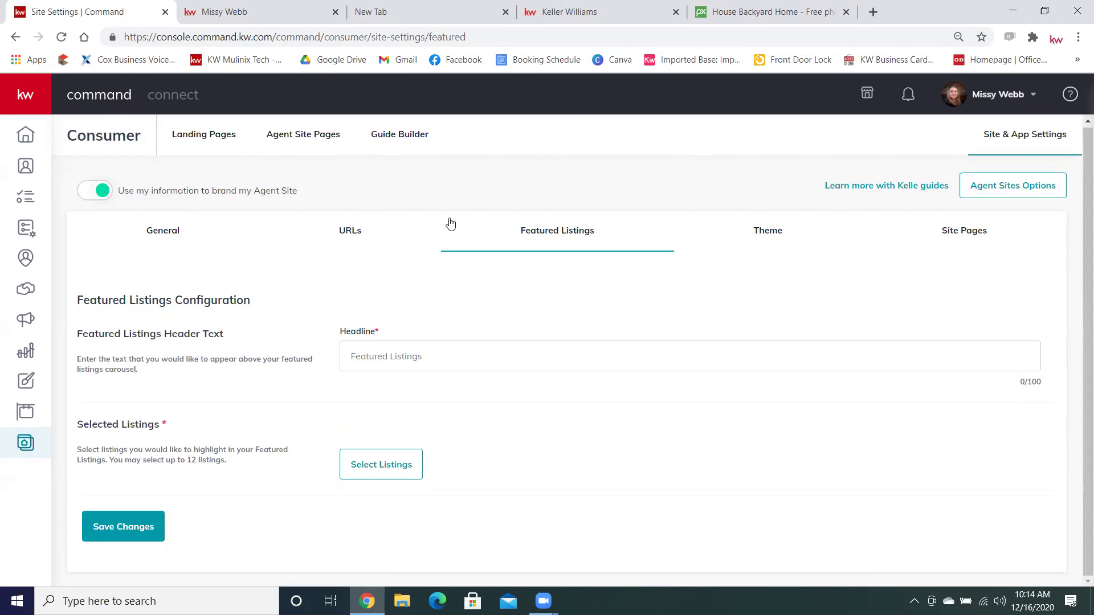
# Review the KW Red and KW Dark color themes, then compare them with the live agent site's home page.
pyautogui.click(770, 240)
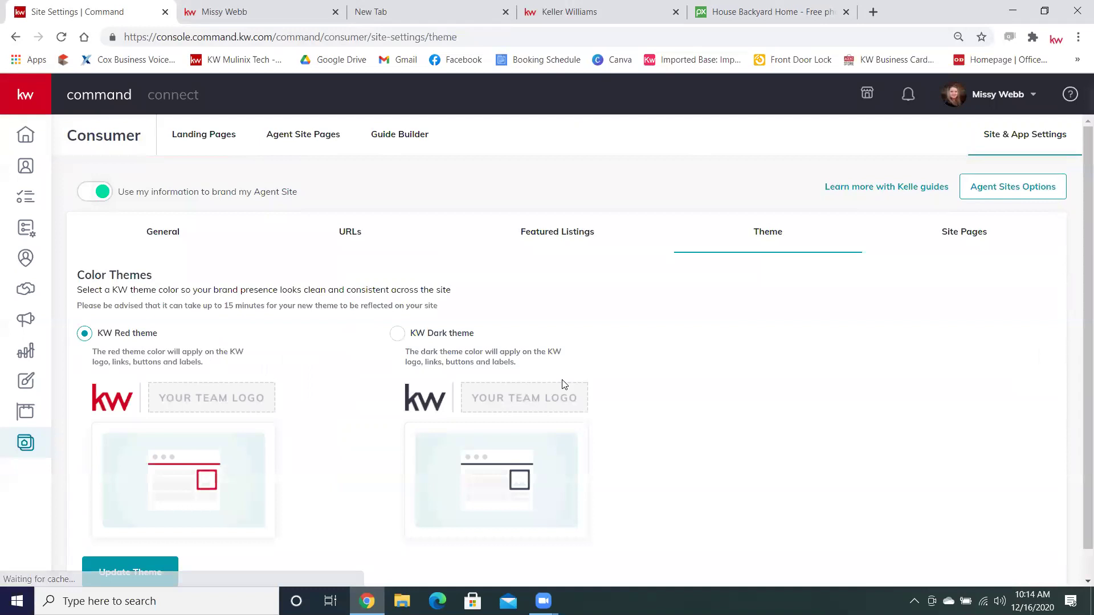
pyautogui.scroll(-1, 564, 384)
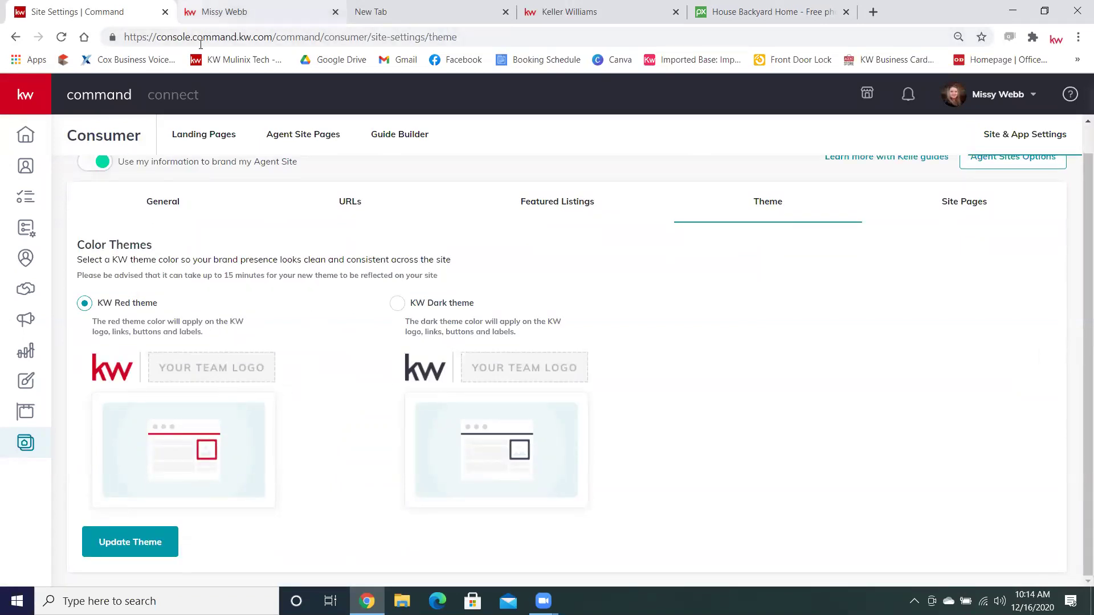
pyautogui.click(219, 11)
pyautogui.scroll(2, 110, 275)
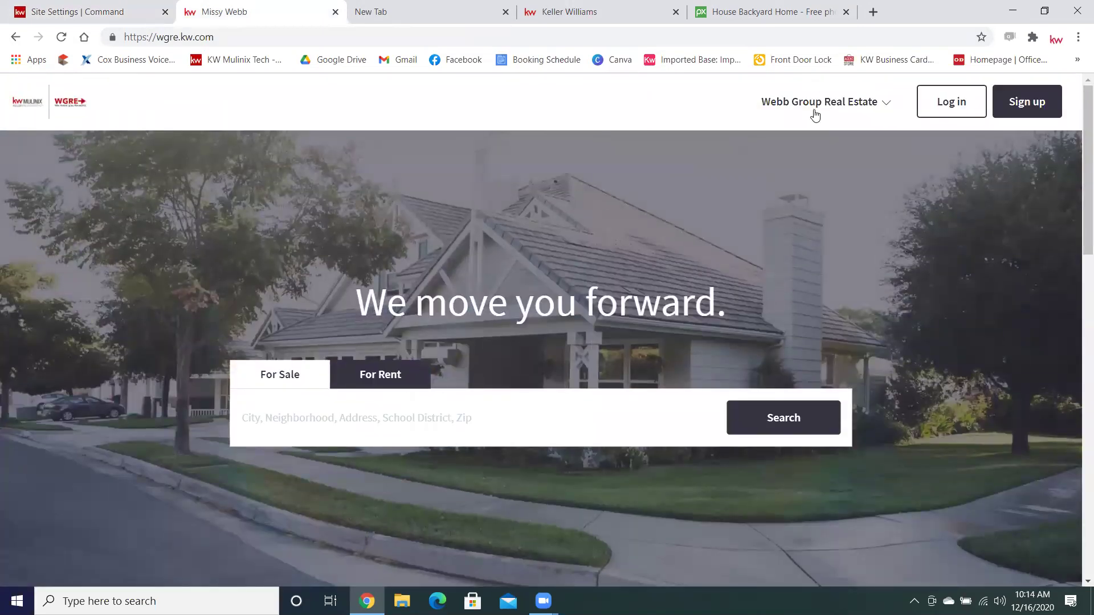
# Go to the Meet The Team page on the live agent site and look through the team profiles.
pyautogui.click(830, 102)
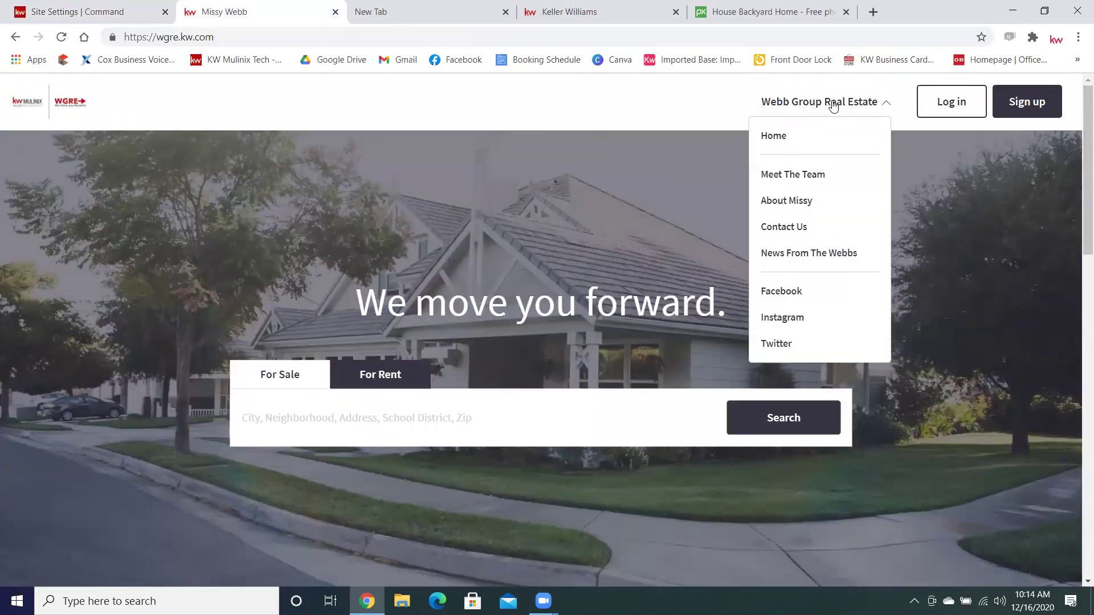
pyautogui.click(782, 179)
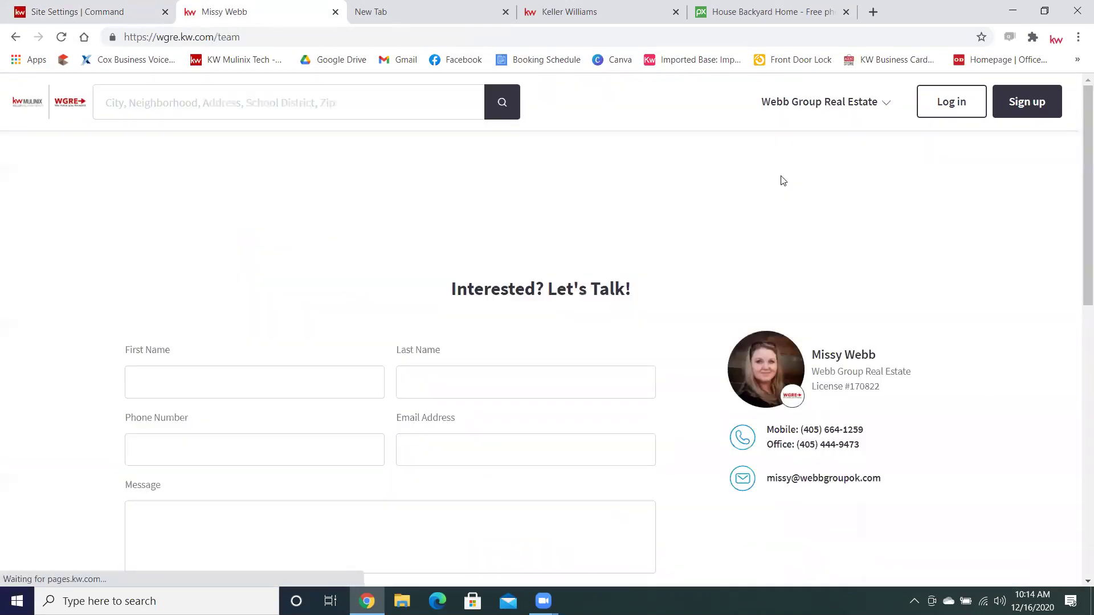
pyautogui.scroll(-5, 731, 341)
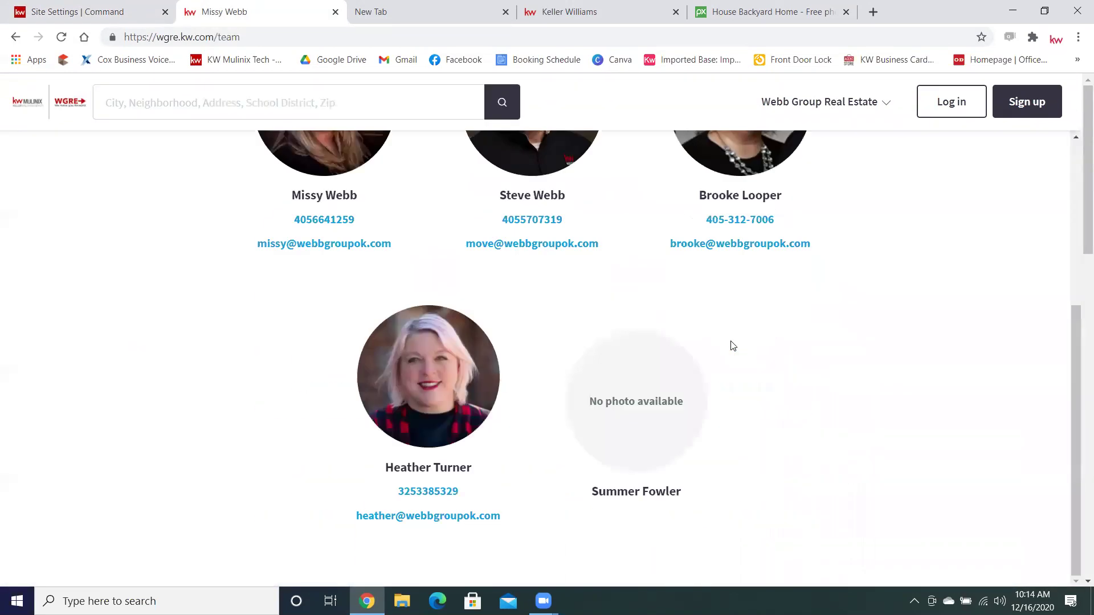
pyautogui.scroll(5, 732, 345)
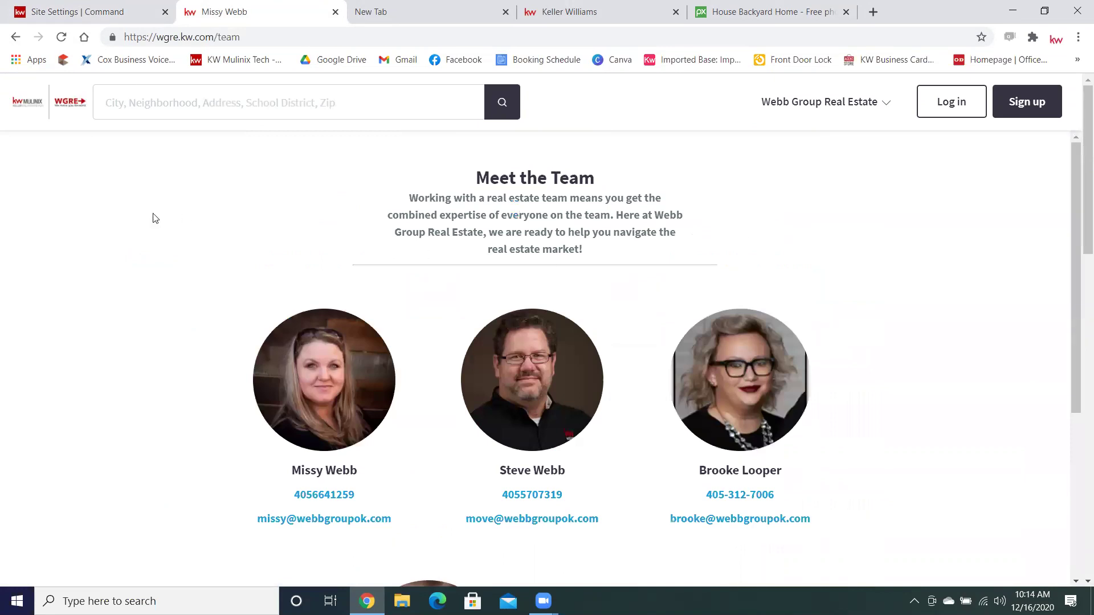
# Return to the Command site page settings, open Meet the Team's details, and show reordering it in the navigation list.
pyautogui.hotkey('ctrl', 'shift', 'Tab')
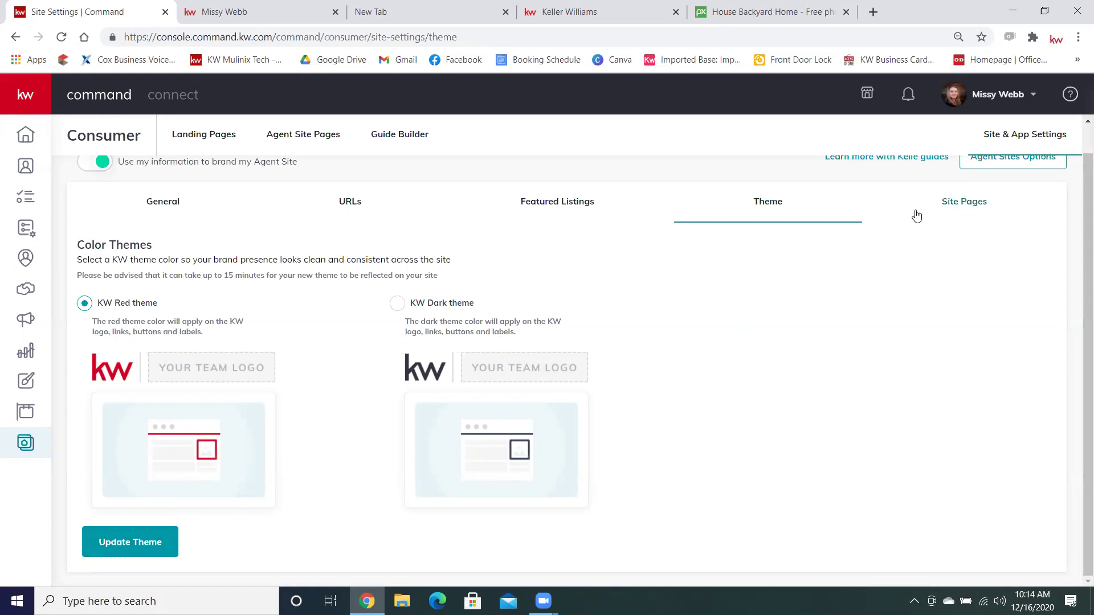
pyautogui.click(952, 218)
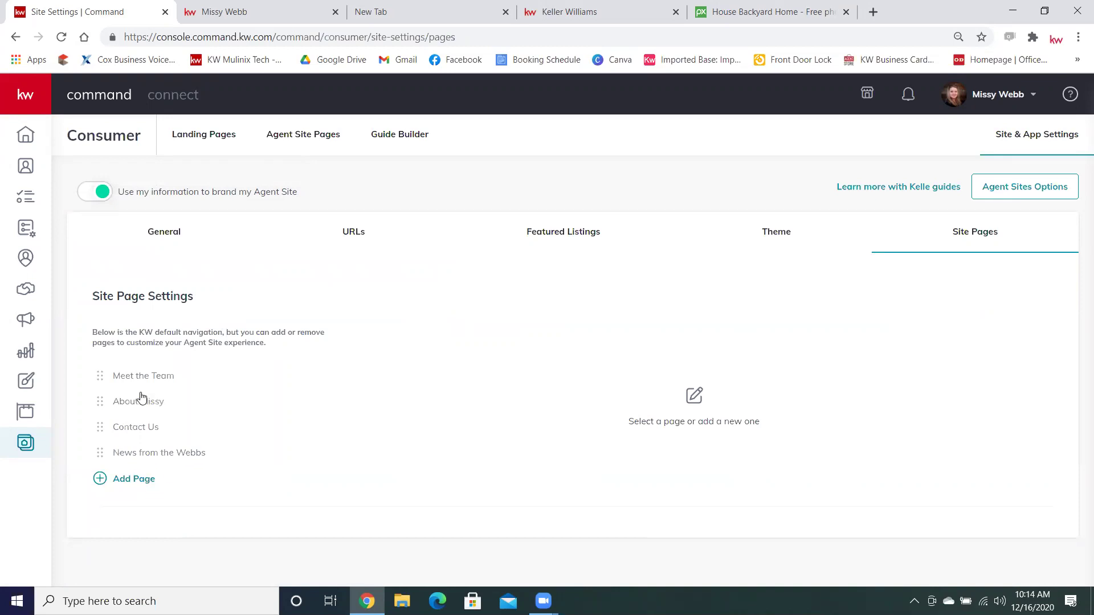
pyautogui.click(110, 377)
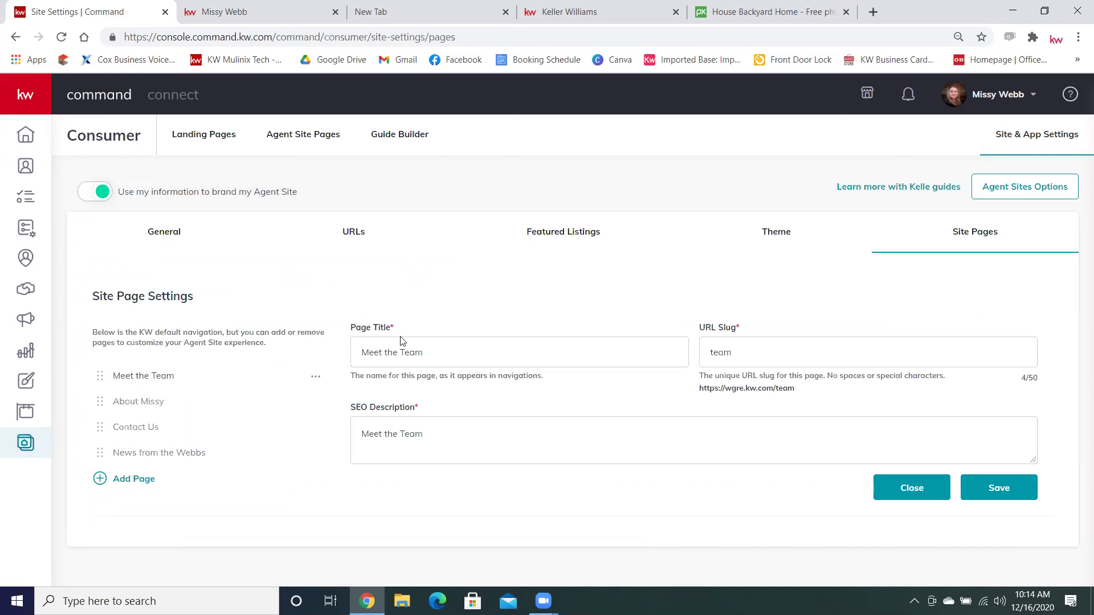
pyautogui.moveTo(100, 388)
pyautogui.mouseDown()
pyautogui.moveTo(97, 425)
pyautogui.moveTo(93, 376)
pyautogui.mouseUp()
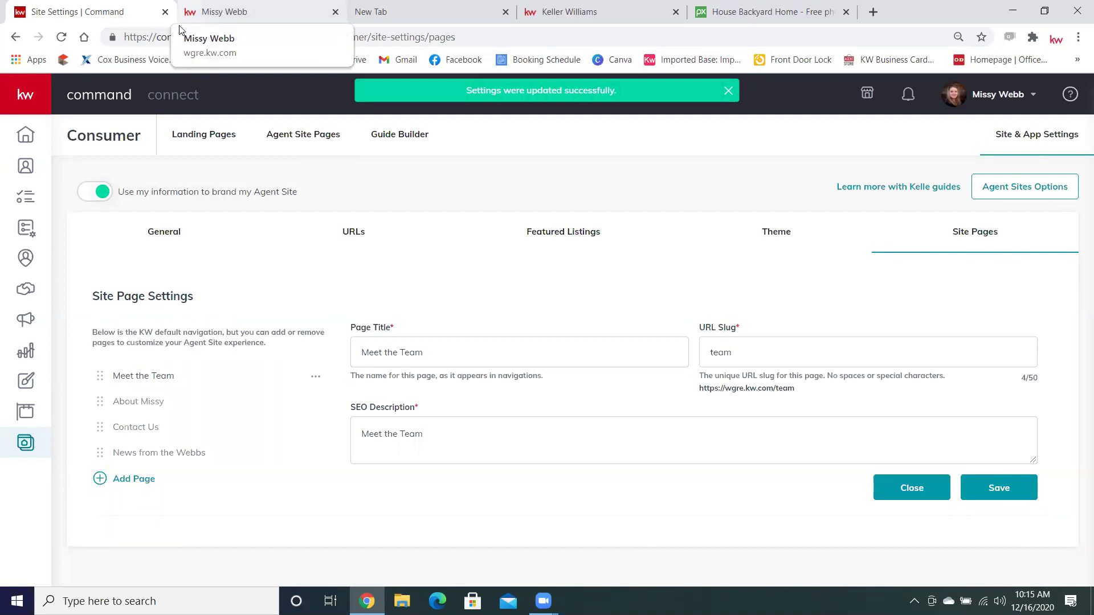
# Check the page order in the live agent site's navigation and return to the site page settings.
pyautogui.click(217, 12)
pyautogui.click(805, 102)
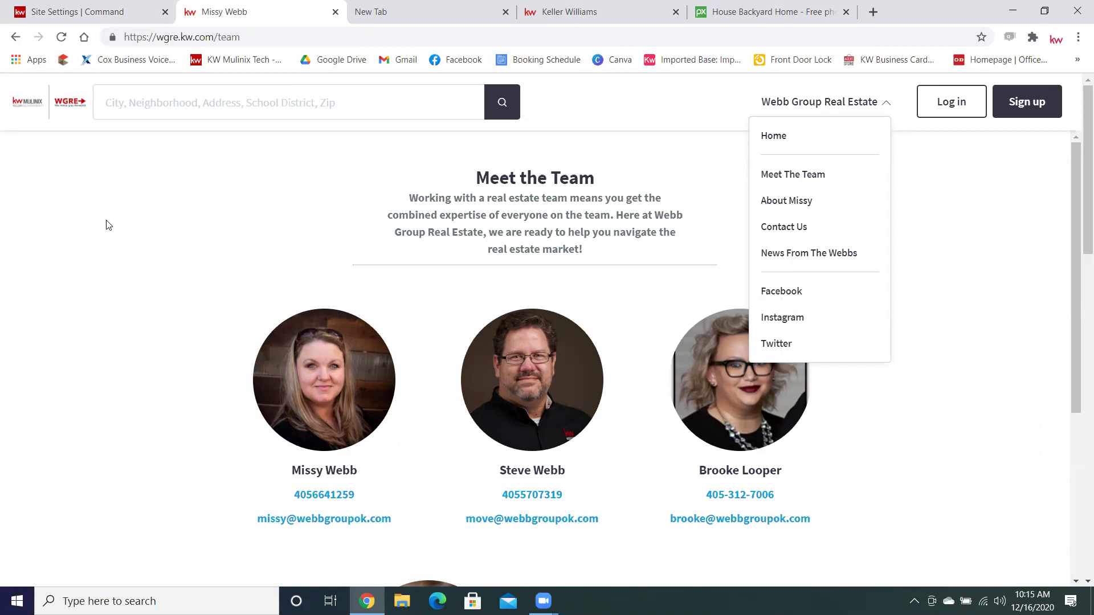
pyautogui.click(103, 17)
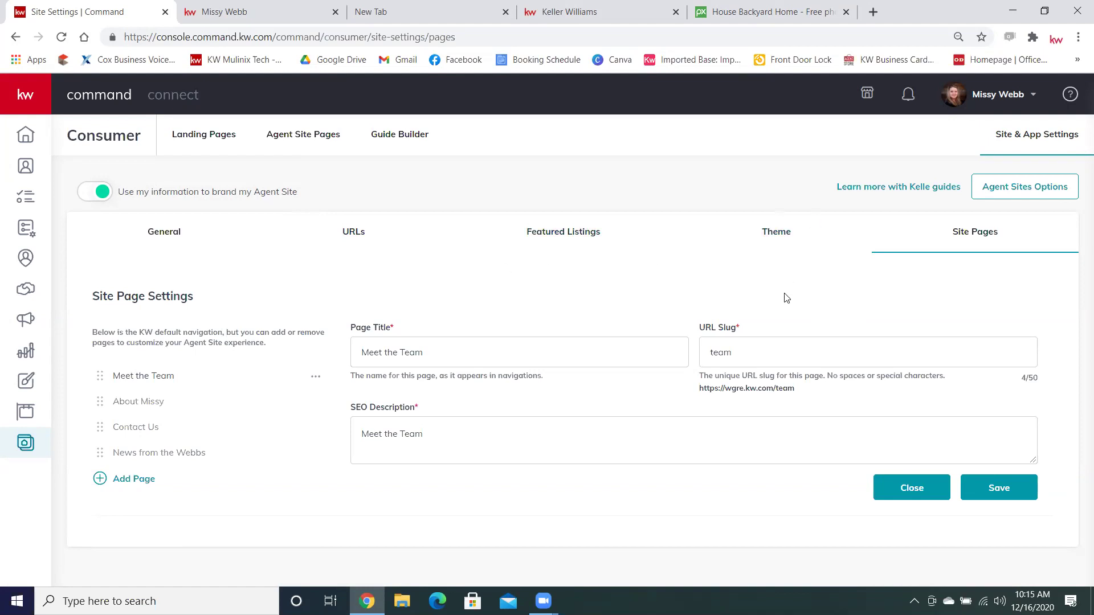
# Create a new page among the agent site pages, set to display on the agent site.
pyautogui.click(292, 147)
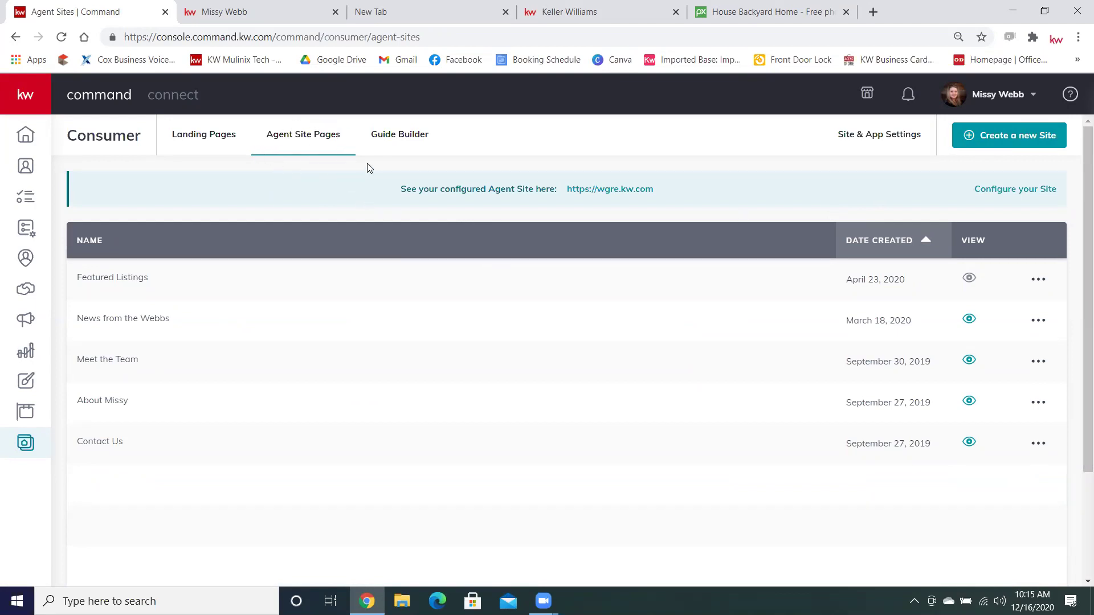
pyautogui.click(1018, 142)
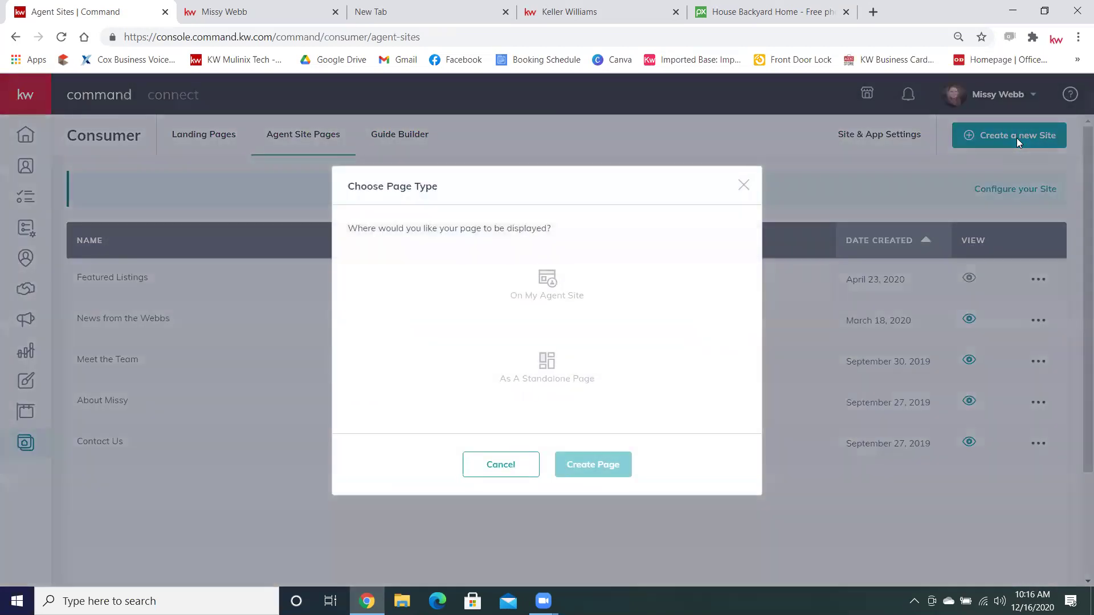
pyautogui.click(545, 297)
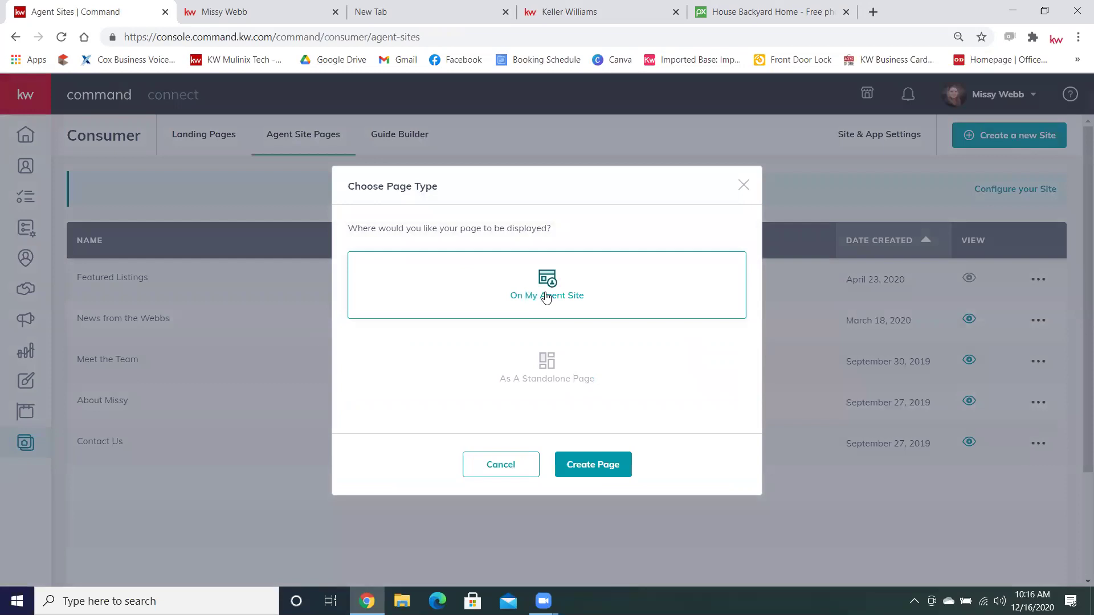
pyautogui.click(600, 465)
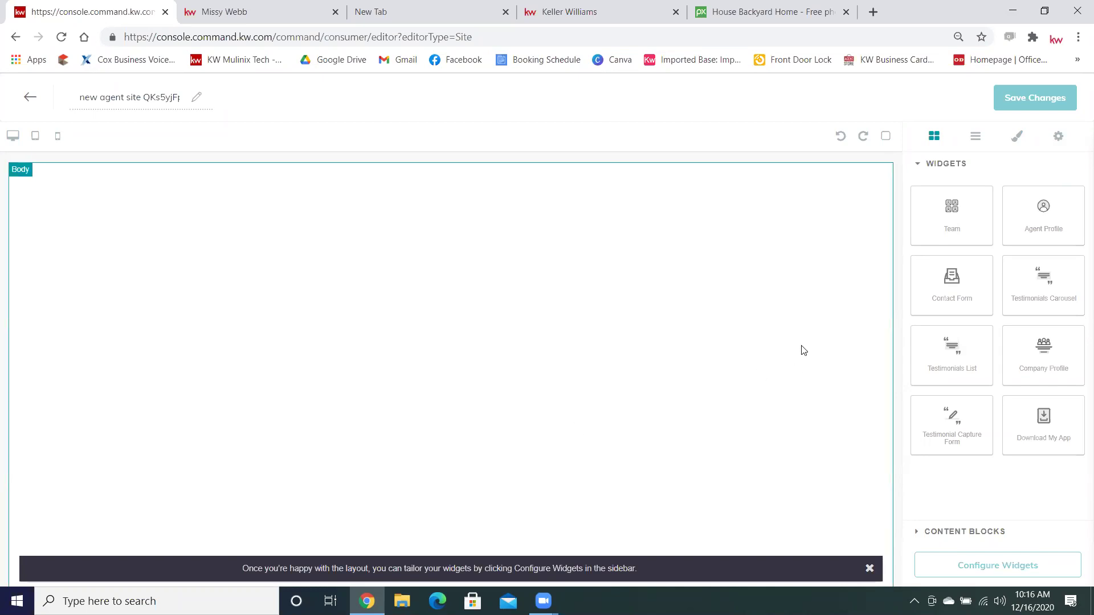
# Rename the new agent site page as Meet the Team.
pyautogui.doubleClick(152, 100)
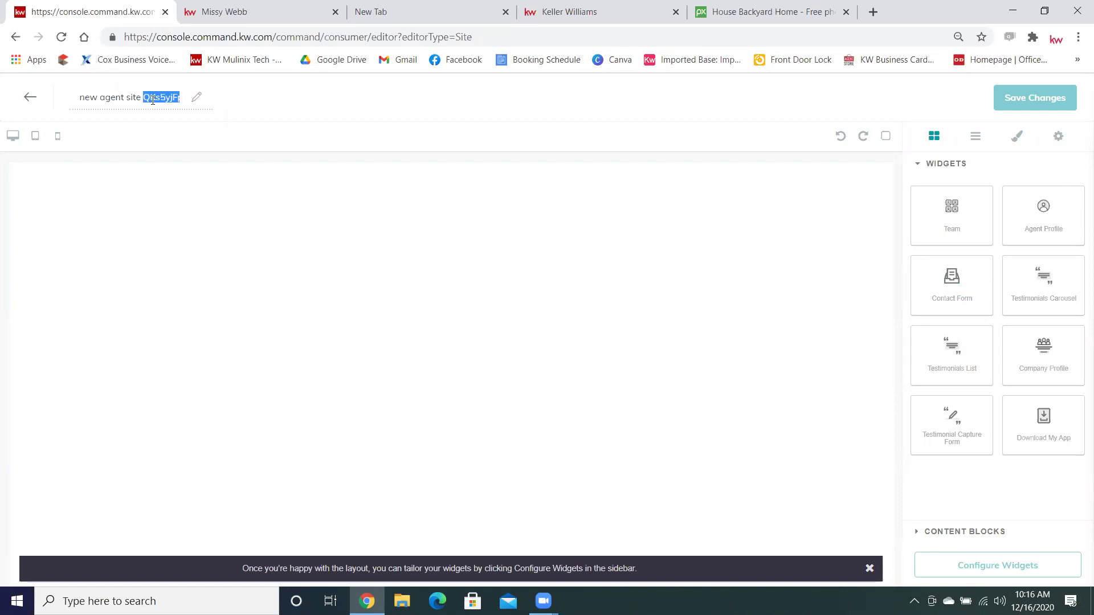
pyautogui.tripleClick(152, 100)
pyautogui.write('Meet the Team')
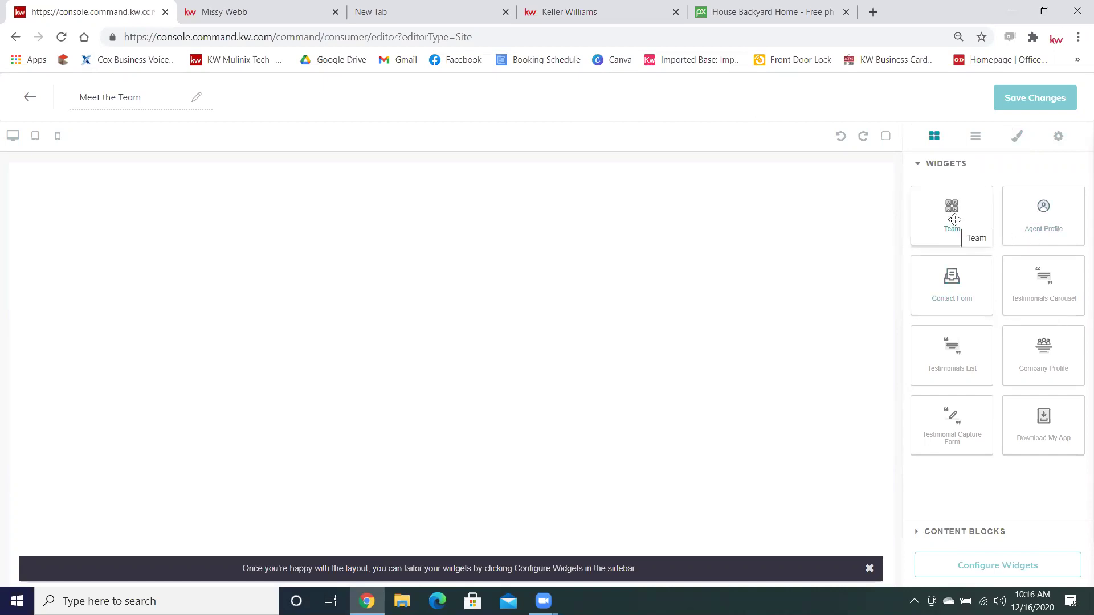
# Add the Team widget to the blank page body and look over its placeholder layout.
pyautogui.moveTo(954, 219); pyautogui.dragTo(704, 238)
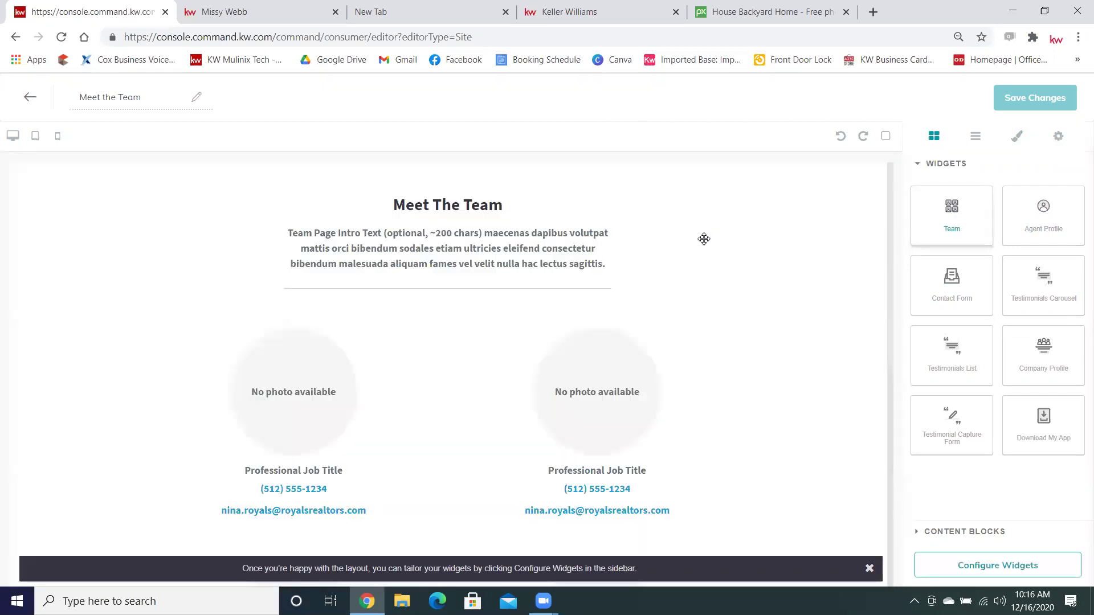
pyautogui.scroll(-5, 704, 238)
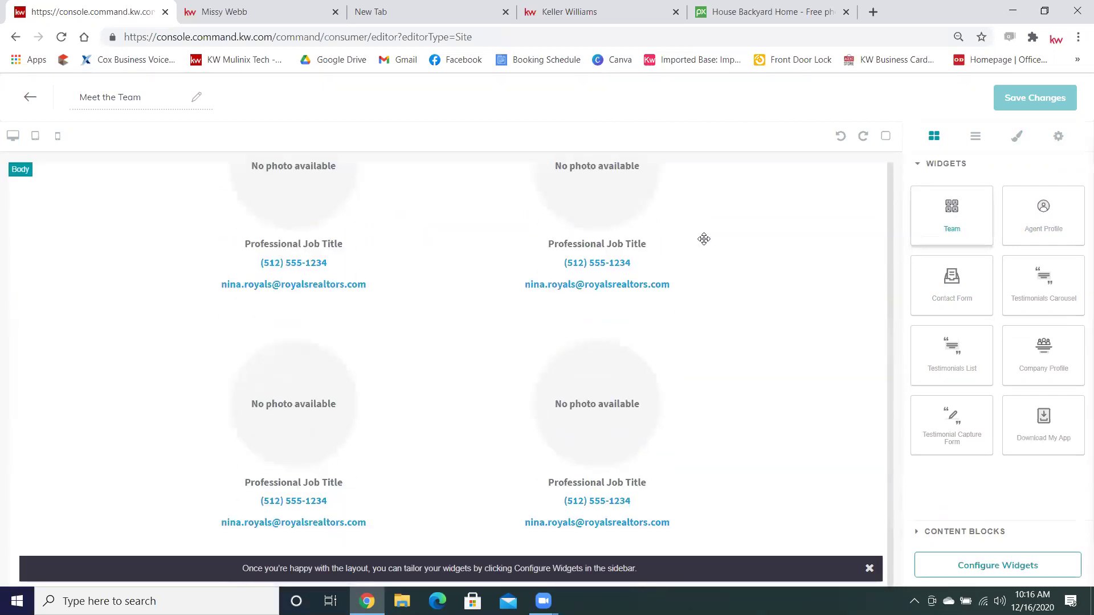
pyautogui.scroll(4, 704, 238)
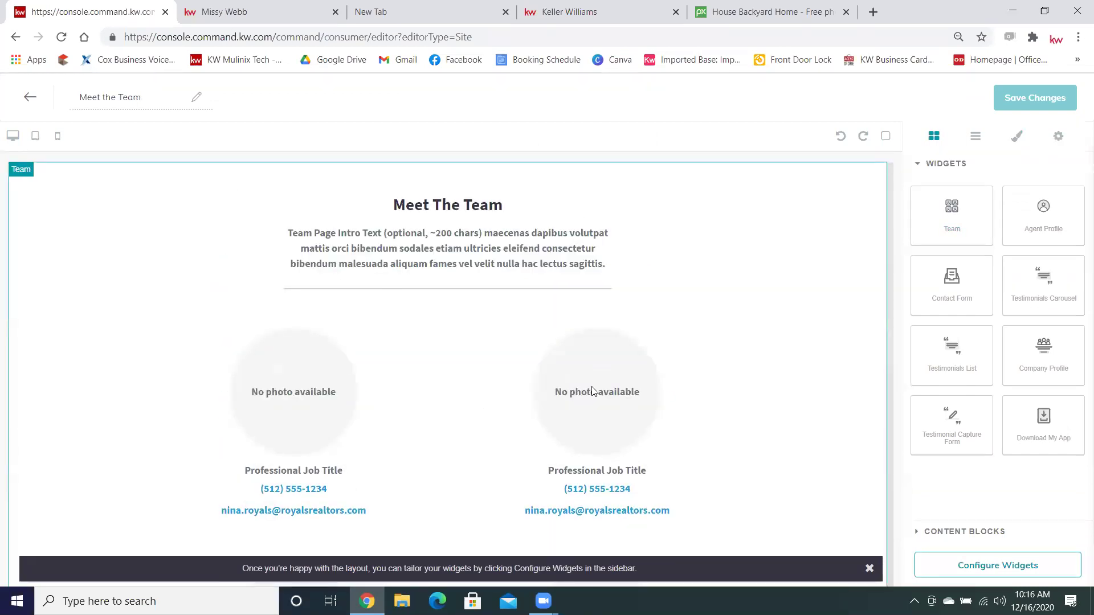
# Add the Agent Profile widget above the Team widget and look over its contents.
pyautogui.moveTo(1043, 224); pyautogui.dragTo(835, 195)
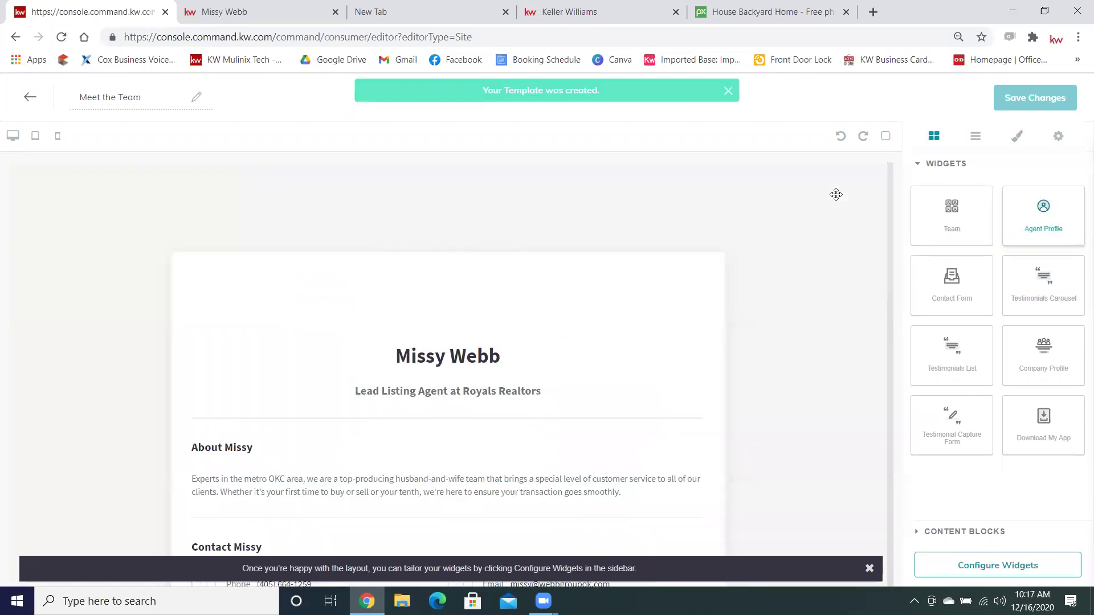
pyautogui.scroll(-7, 632, 349)
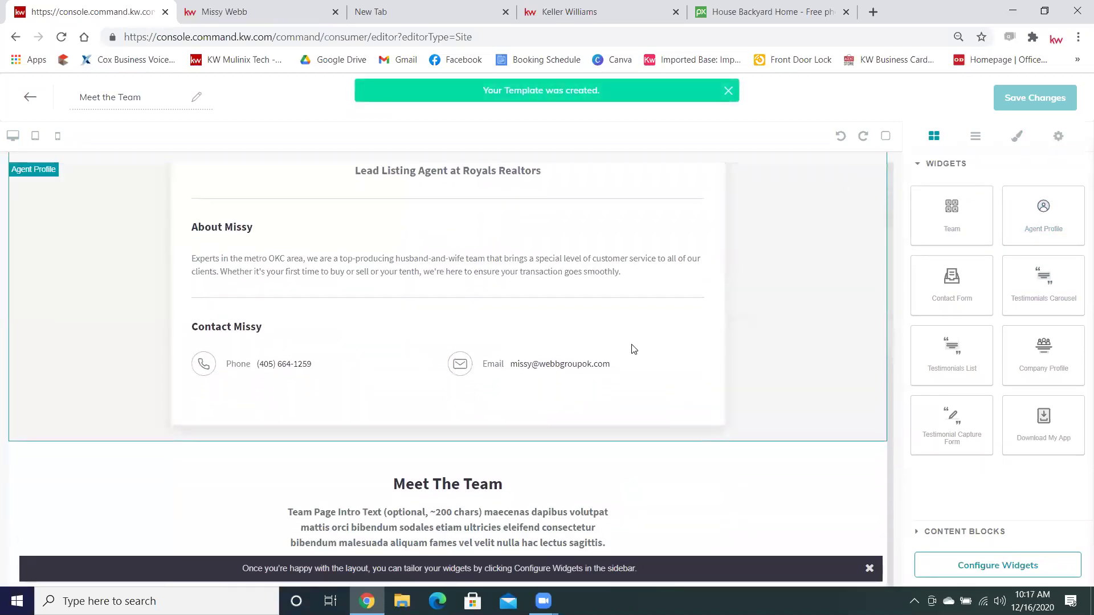
pyautogui.scroll(7, 632, 349)
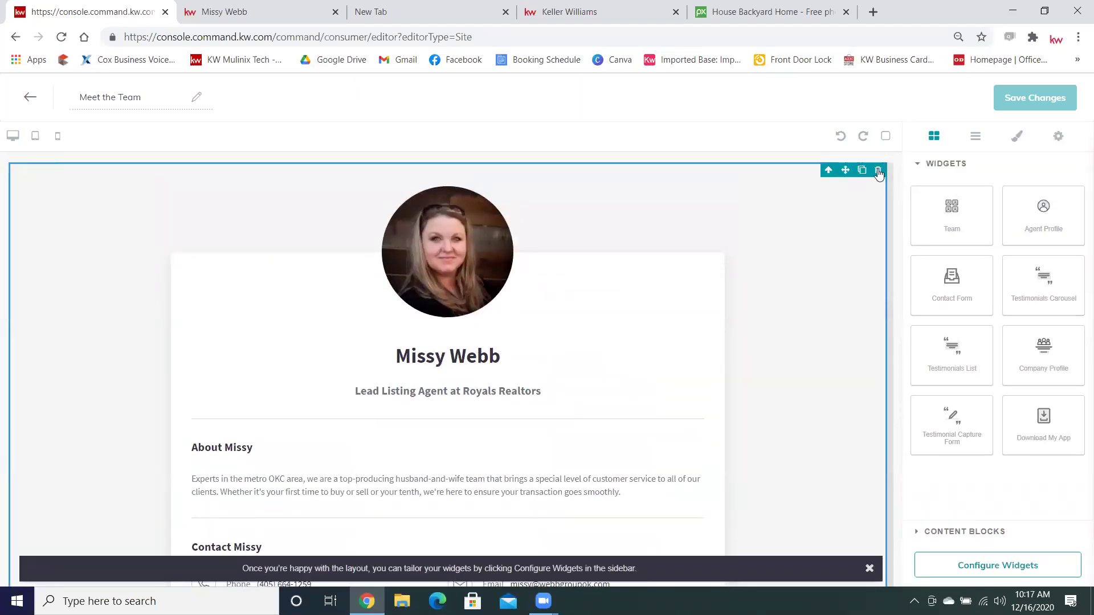
# Move the Agent Profile widget down the page toward the area below the Team widget.
pyautogui.moveTo(846, 170); pyautogui.dragTo(798, 532)
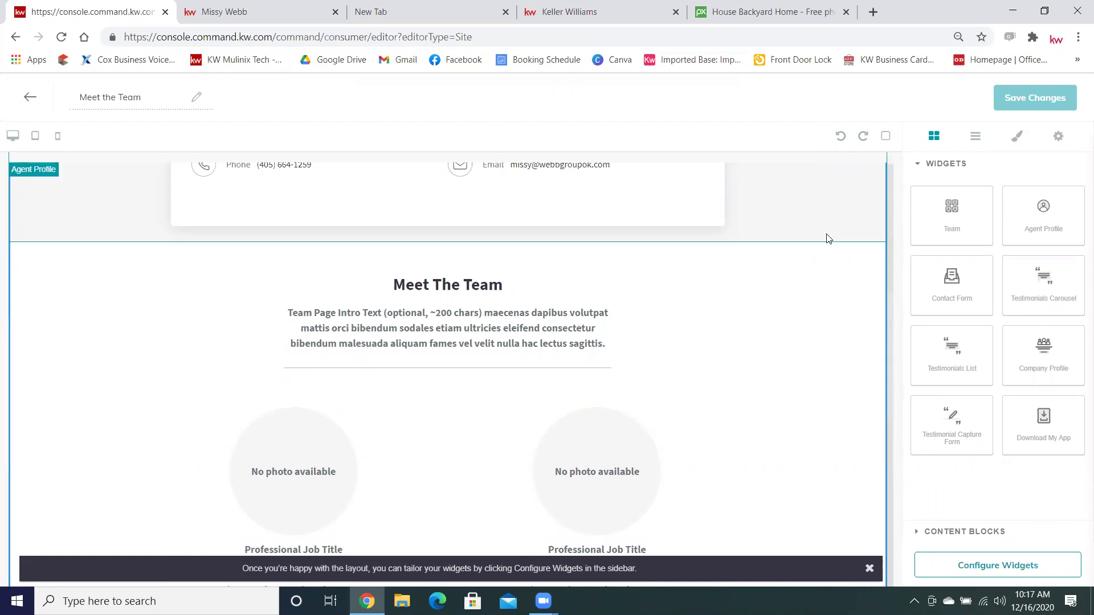
pyautogui.moveTo(825, 170); pyautogui.dragTo(738, 422)
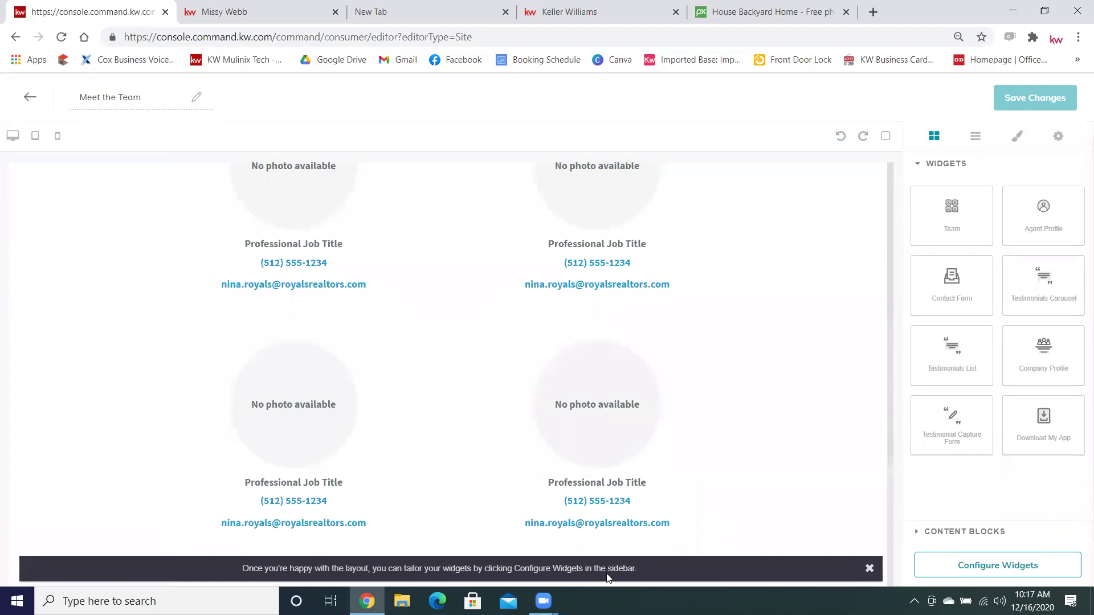
# Look over the page from the Team widget down to the unconfigured Agent Profile widget below it.
pyautogui.scroll(-5, 607, 443)
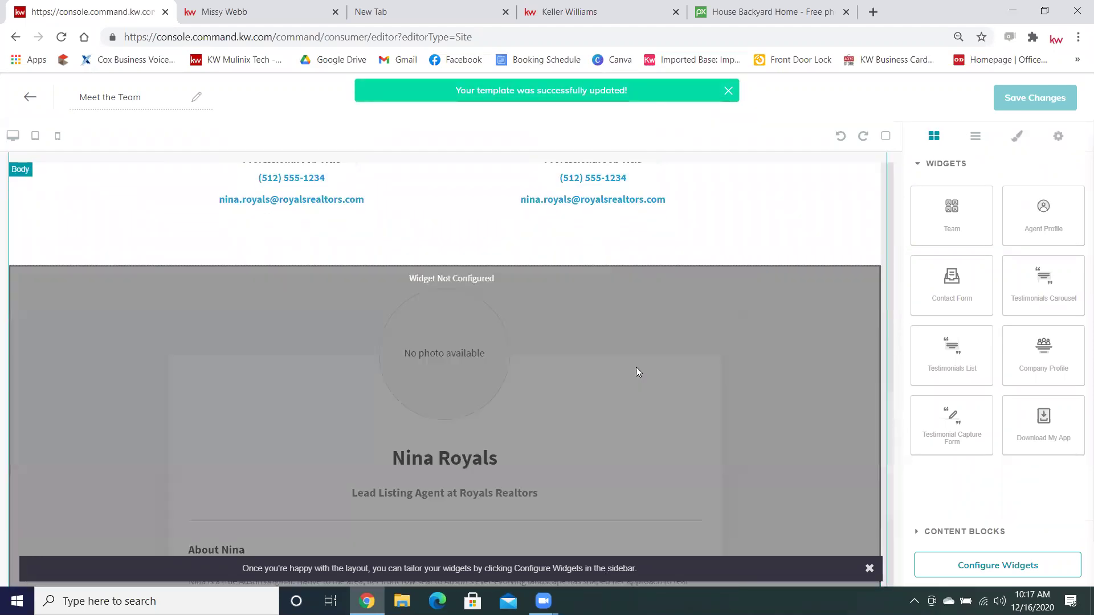
pyautogui.scroll(-3, 636, 370)
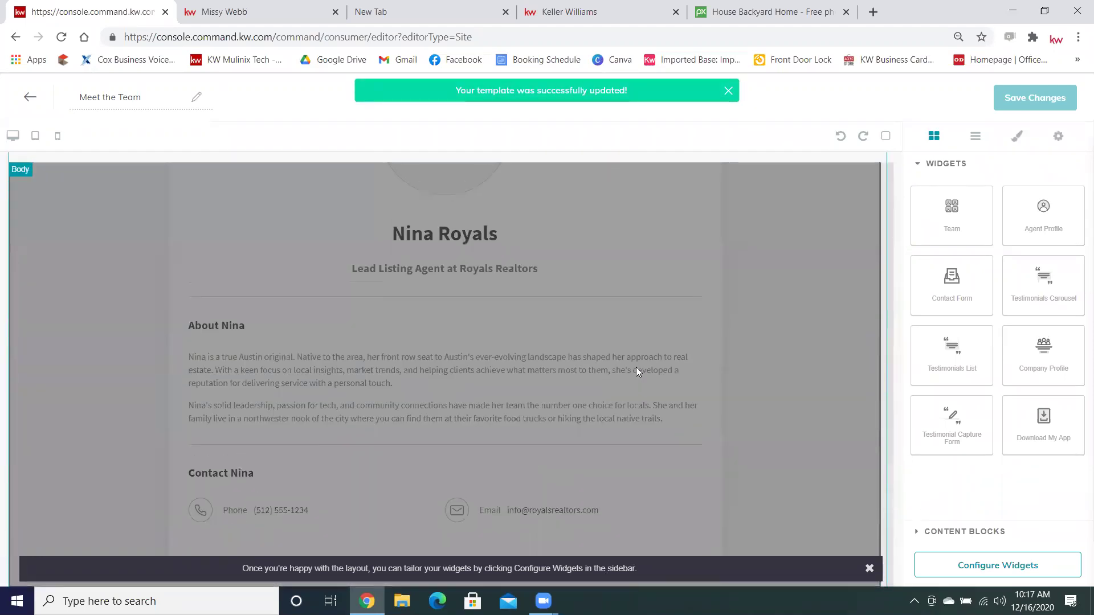
pyautogui.scroll(8, 637, 371)
pyautogui.scroll(-7, 638, 371)
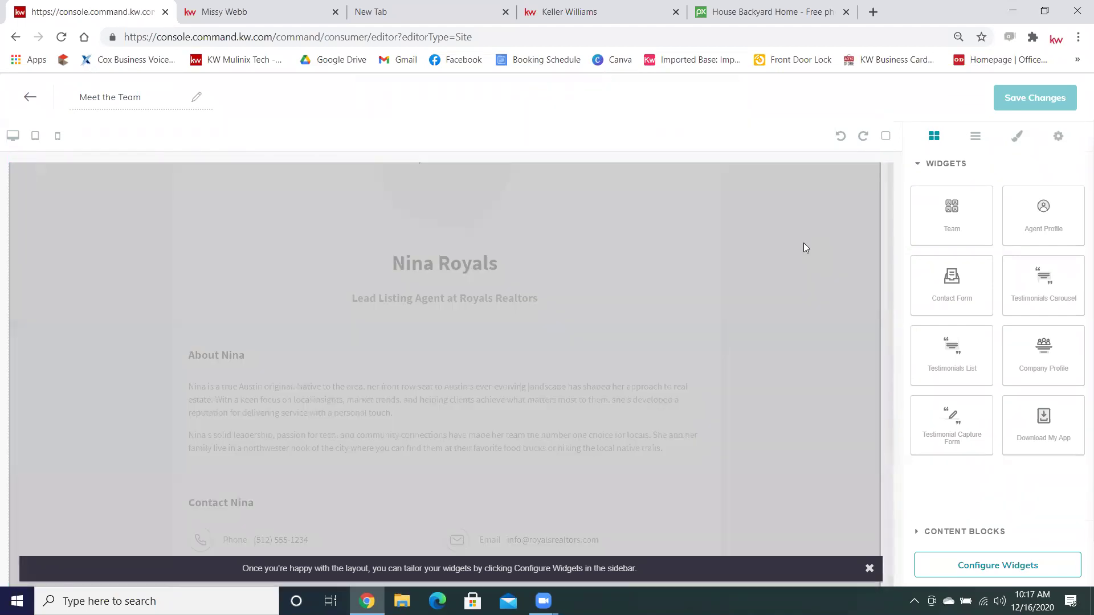
pyautogui.scroll(-1, 779, 380)
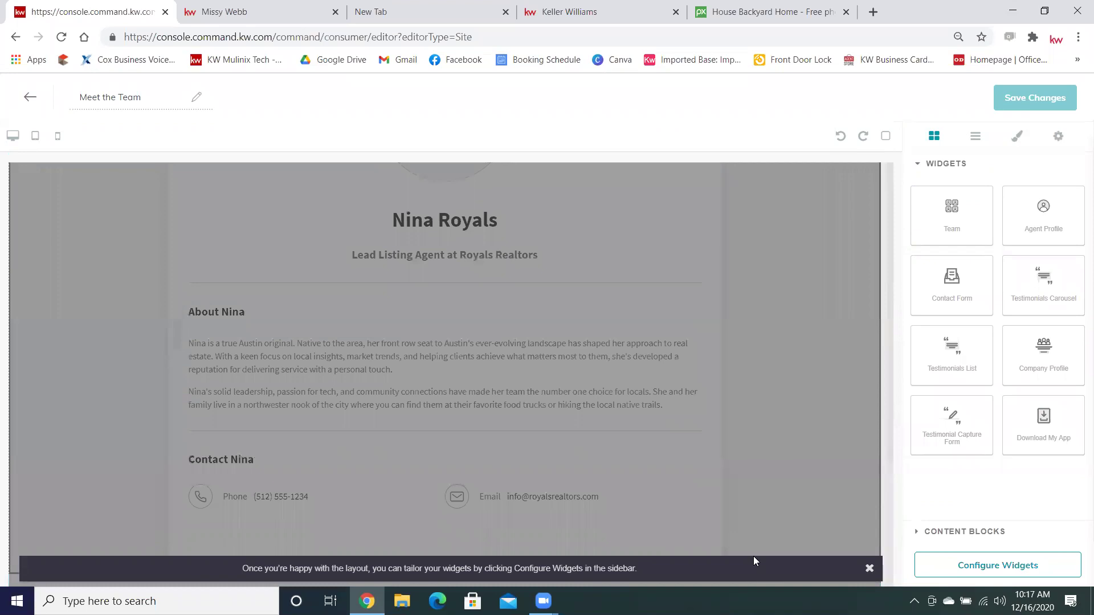
pyautogui.scroll(8, 805, 491)
pyautogui.scroll(2, 806, 489)
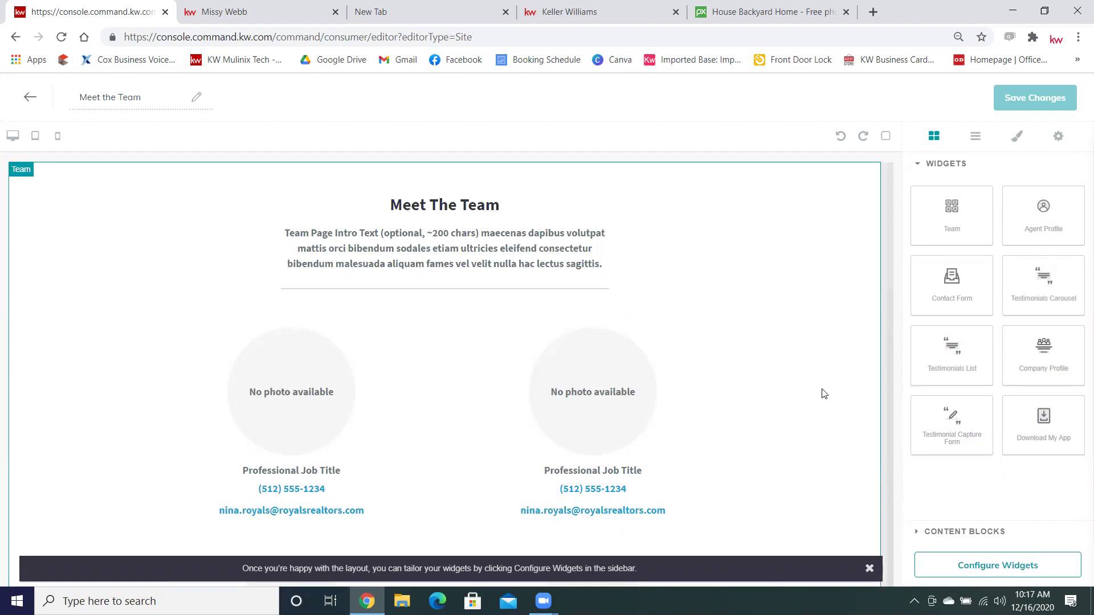
pyautogui.scroll(-1, 841, 520)
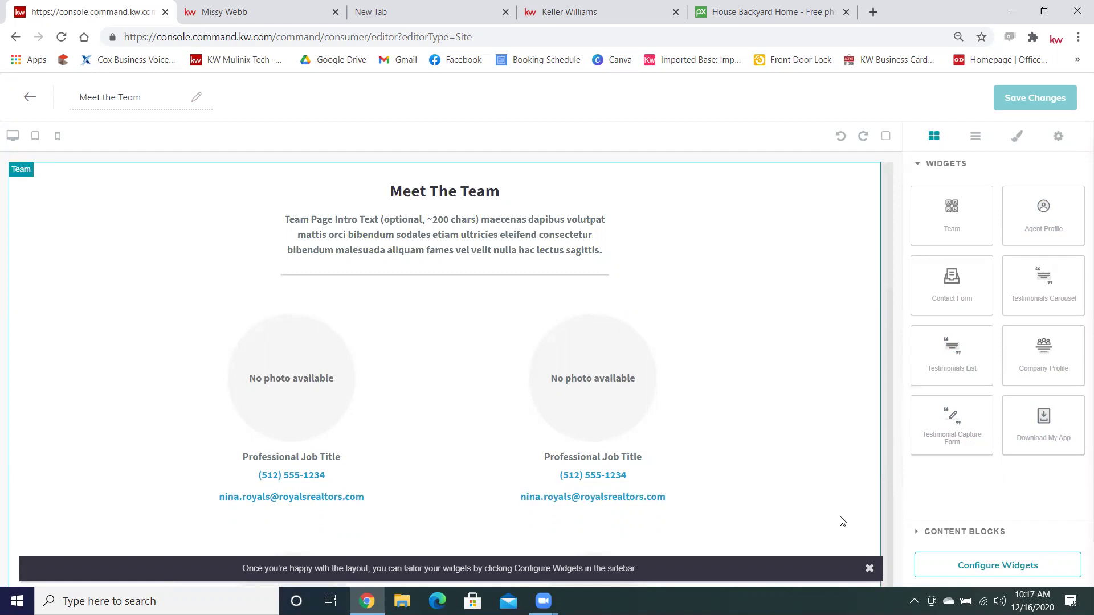
# Check the available content blocks and review the Team and Agent Profile widgets on the page.
pyautogui.click(922, 535)
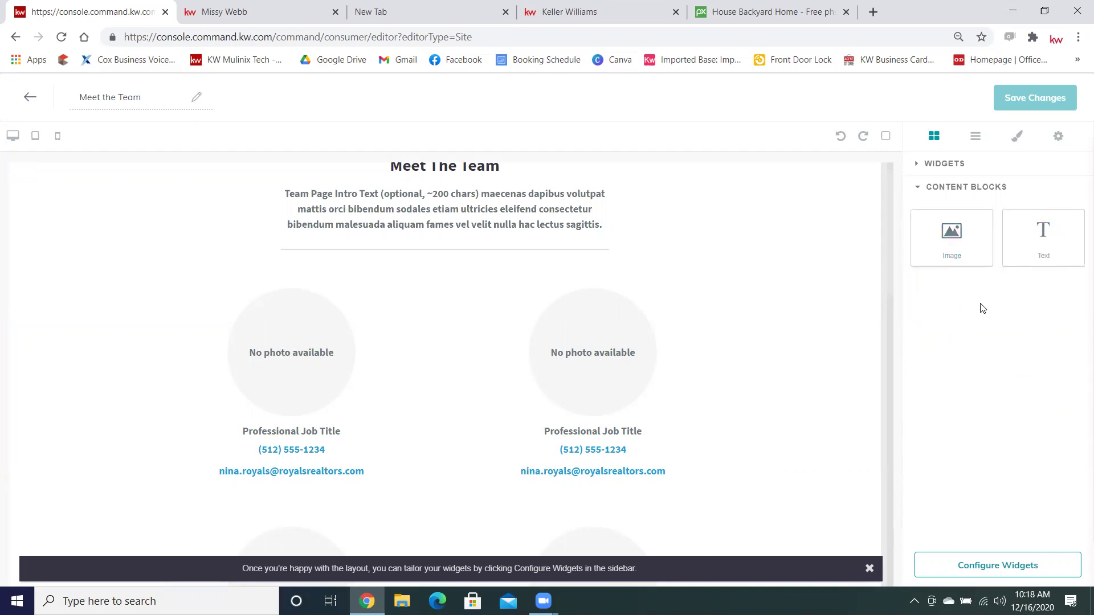
pyautogui.scroll(-4, 698, 315)
pyautogui.scroll(2, 699, 316)
pyautogui.scroll(2, 699, 314)
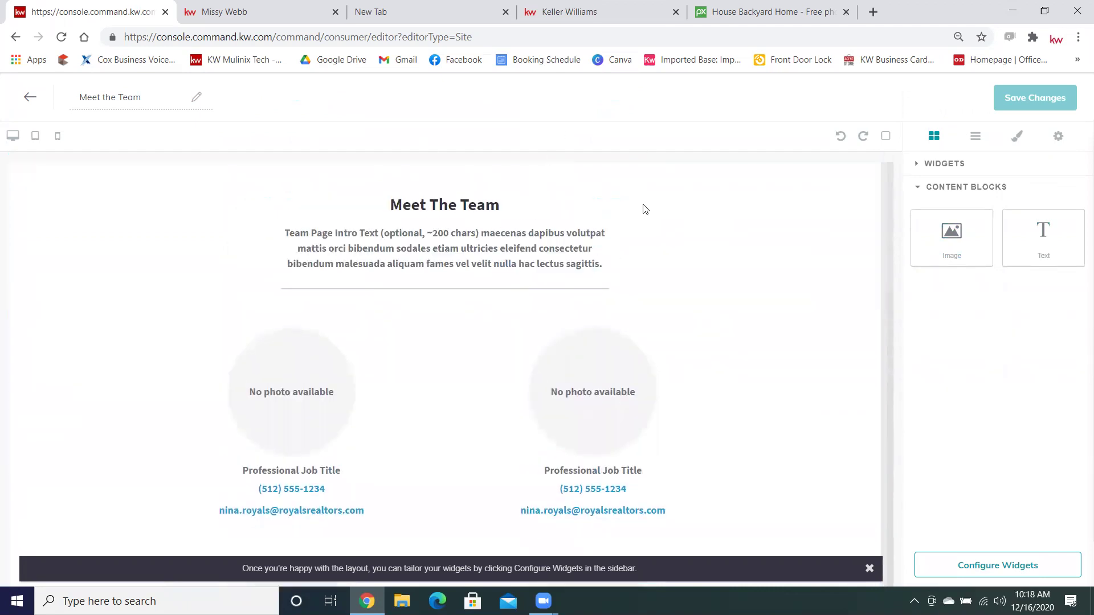
pyautogui.rightClick(713, 214)
pyautogui.click(673, 258)
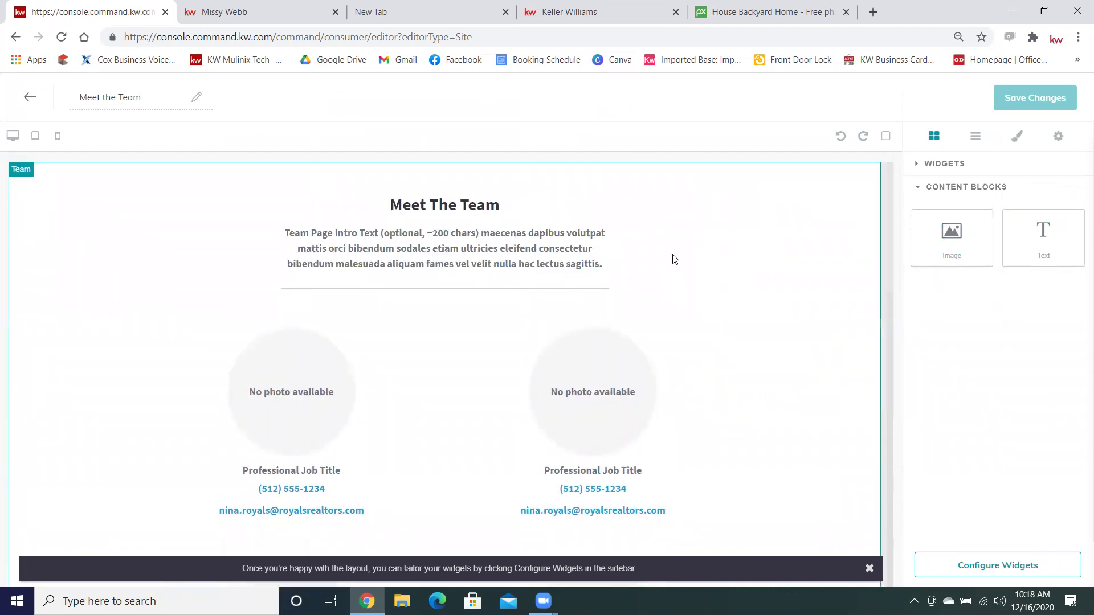
pyautogui.scroll(-1, 672, 256)
pyautogui.scroll(-3, 673, 259)
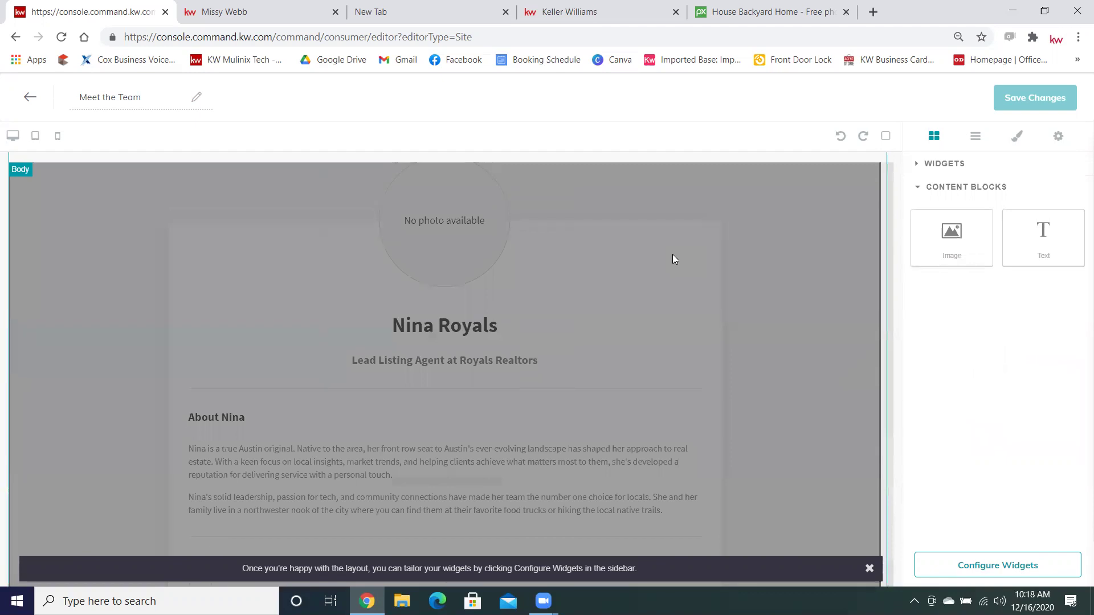
pyautogui.scroll(3, 674, 257)
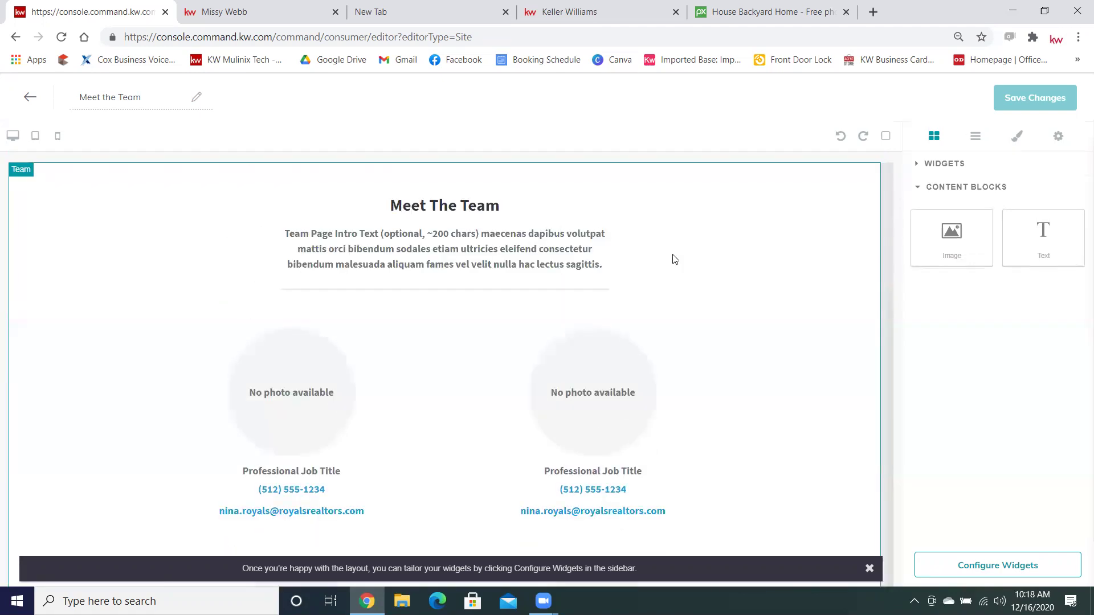
# Configure the Team widget with the headline "Meet the Team" and intro text "We are Webb Group Real Estate, based in Norman, OK.".
pyautogui.click(970, 567)
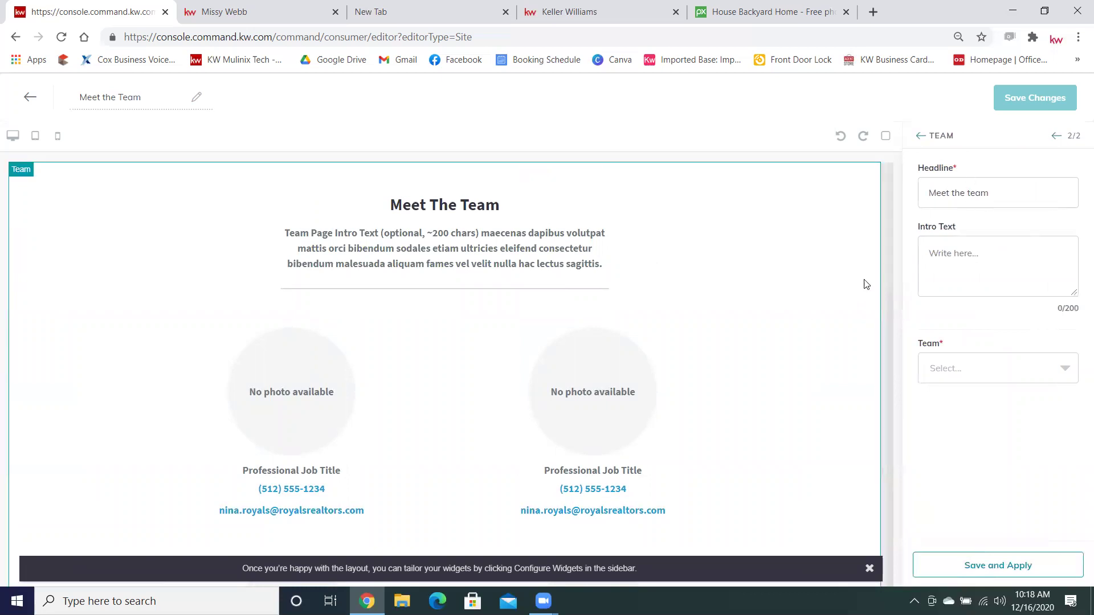
pyautogui.click(968, 195)
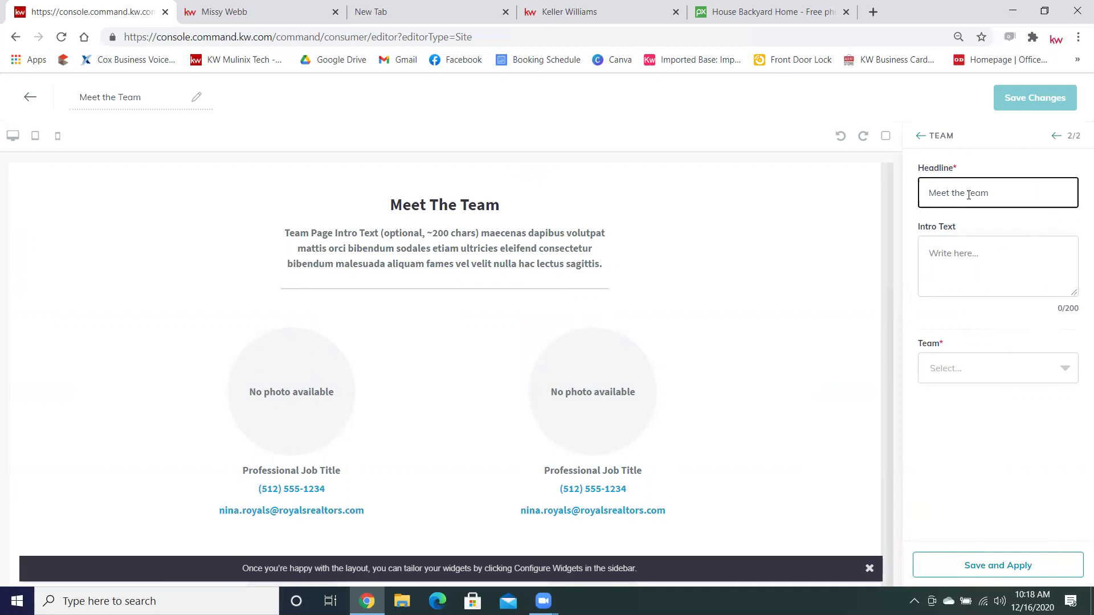
pyautogui.click(988, 256)
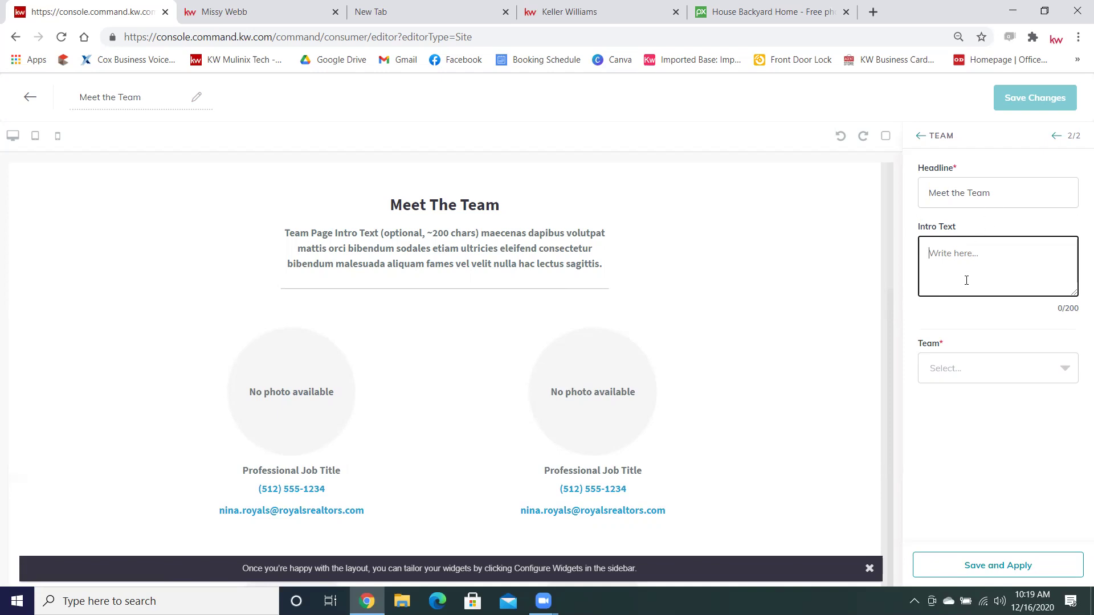
pyautogui.write('we ar')
pyautogui.write('e are Webb Gro')
pyautogui.write('up Real Estate.')
pyautogui.write(' based in Norma')
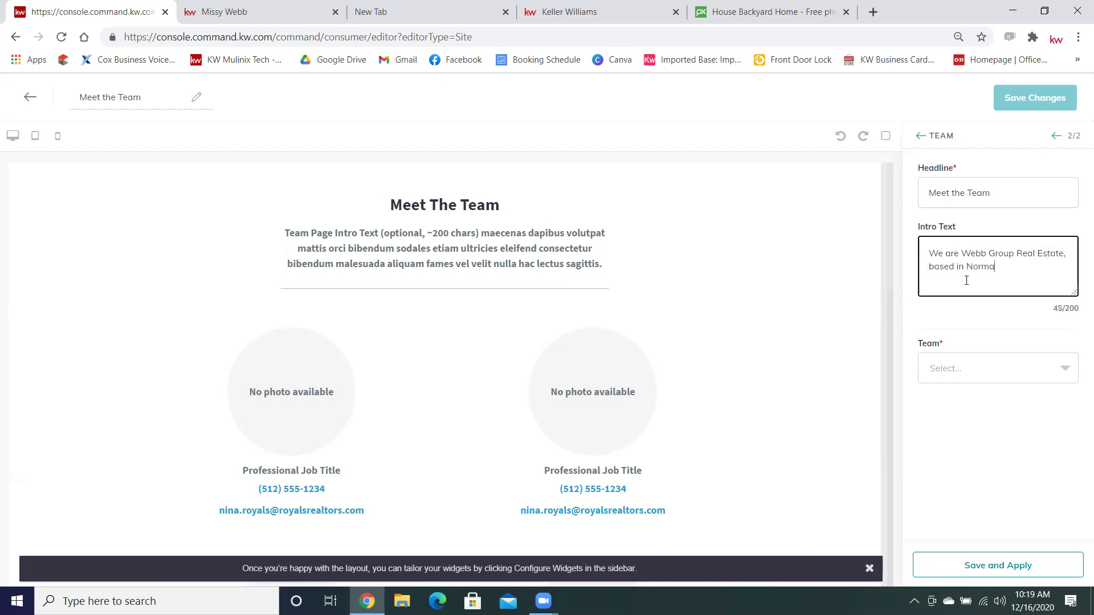
pyautogui.write('n, OK.')
# Choose Webb Group Real Estate as the Team widget's team and include all six listed team members.
pyautogui.click(990, 379)
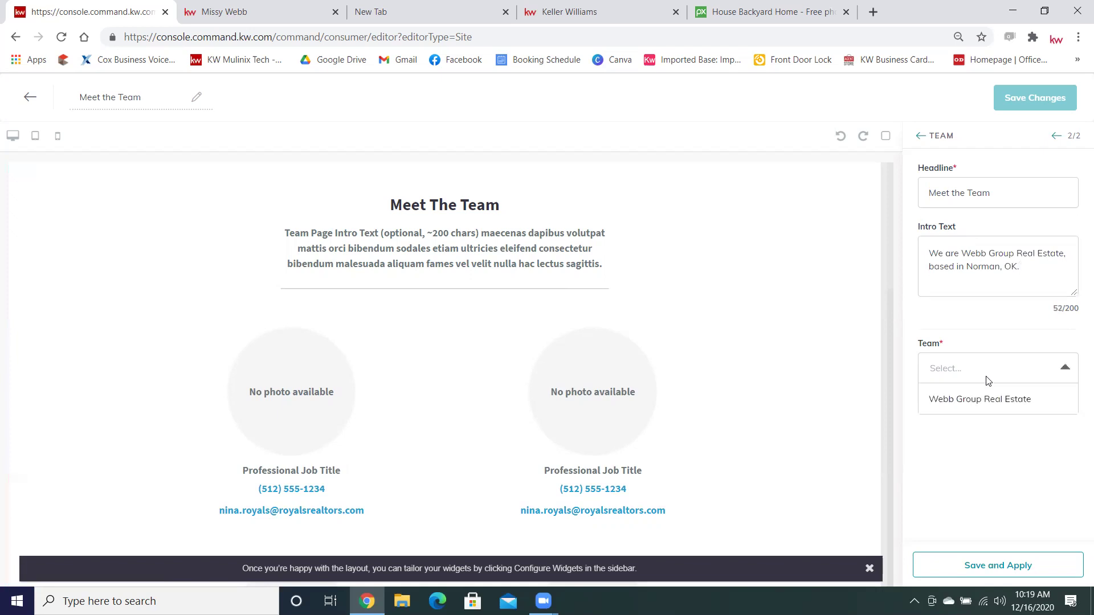
pyautogui.click(973, 397)
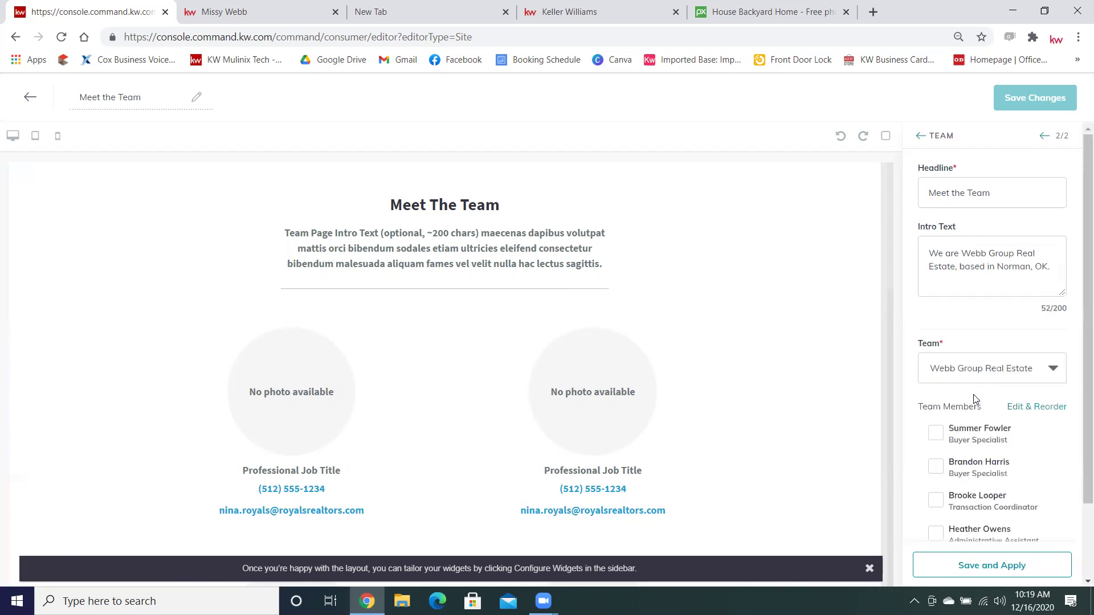
pyautogui.scroll(-3, 973, 399)
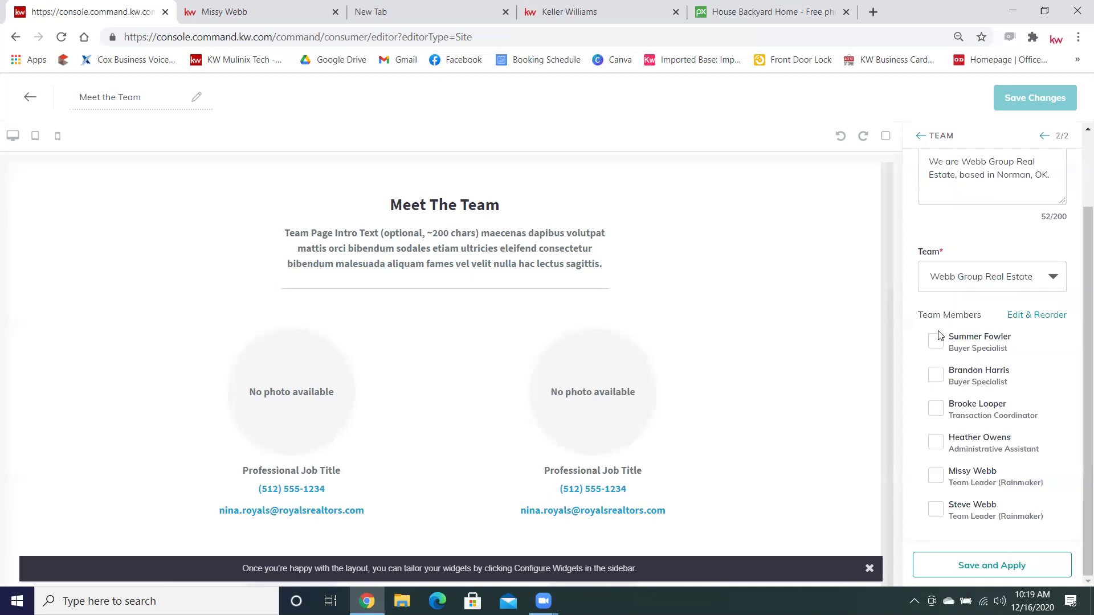
pyautogui.click(936, 342)
pyautogui.click(936, 375)
pyautogui.click(936, 409)
pyautogui.click(936, 443)
pyautogui.click(936, 476)
pyautogui.click(936, 512)
# Reorder the team members: both team leaders first, followed by the transaction coordinator, the administrative assistant and the two buyer specialists.
pyautogui.click(1031, 316)
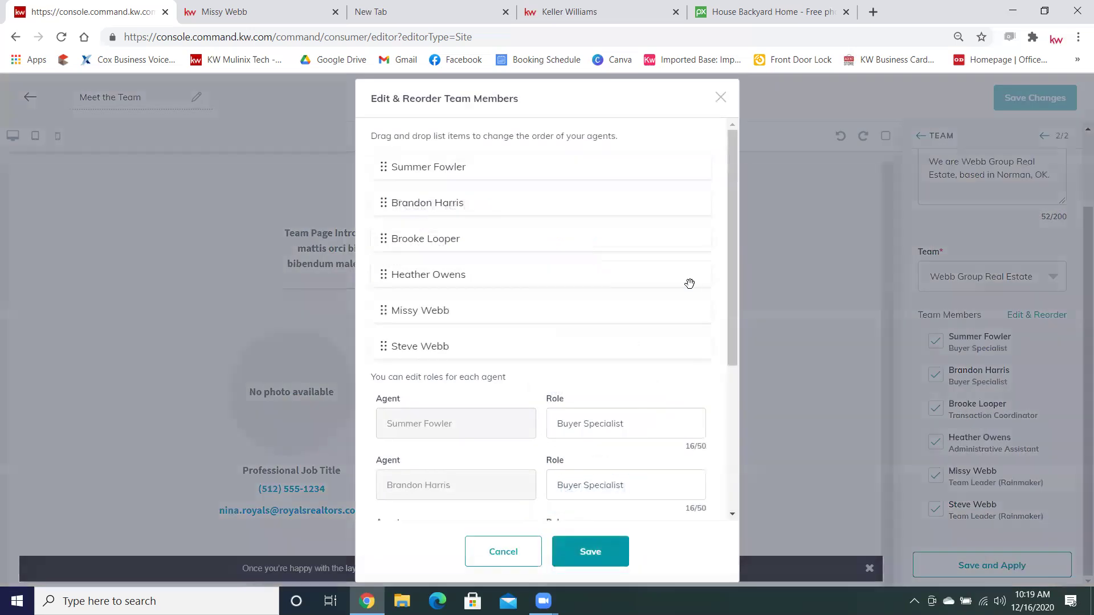
pyautogui.moveTo(376, 354); pyautogui.dragTo(397, 151)
pyautogui.moveTo(383, 346); pyautogui.dragTo(381, 216)
pyautogui.moveTo(384, 310); pyautogui.dragTo(384, 238)
pyautogui.moveTo(383, 346); pyautogui.dragTo(386, 274)
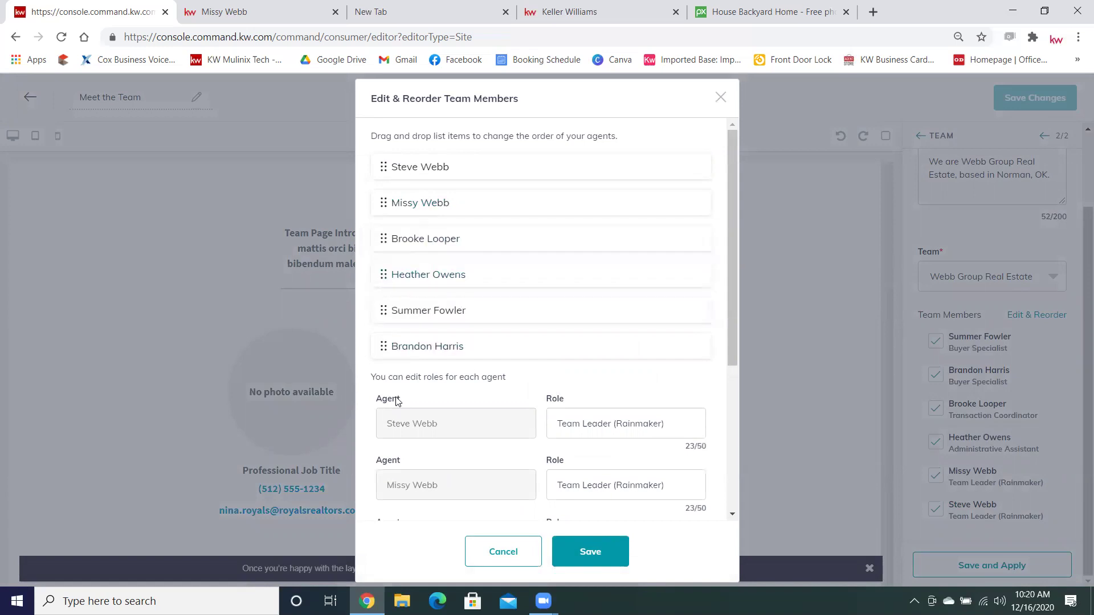
# Change the administrative assistant's role to Director of Operations and save the team member edits.
pyautogui.scroll(-4, 397, 401)
pyautogui.scroll(-1, 397, 401)
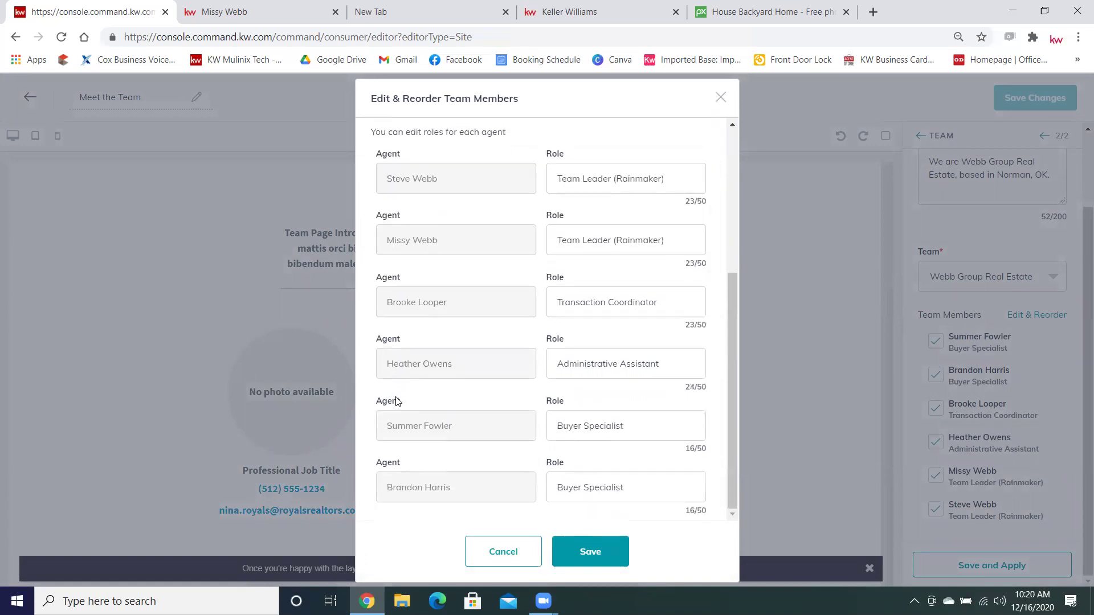
pyautogui.moveTo(670, 360); pyautogui.dragTo(481, 366)
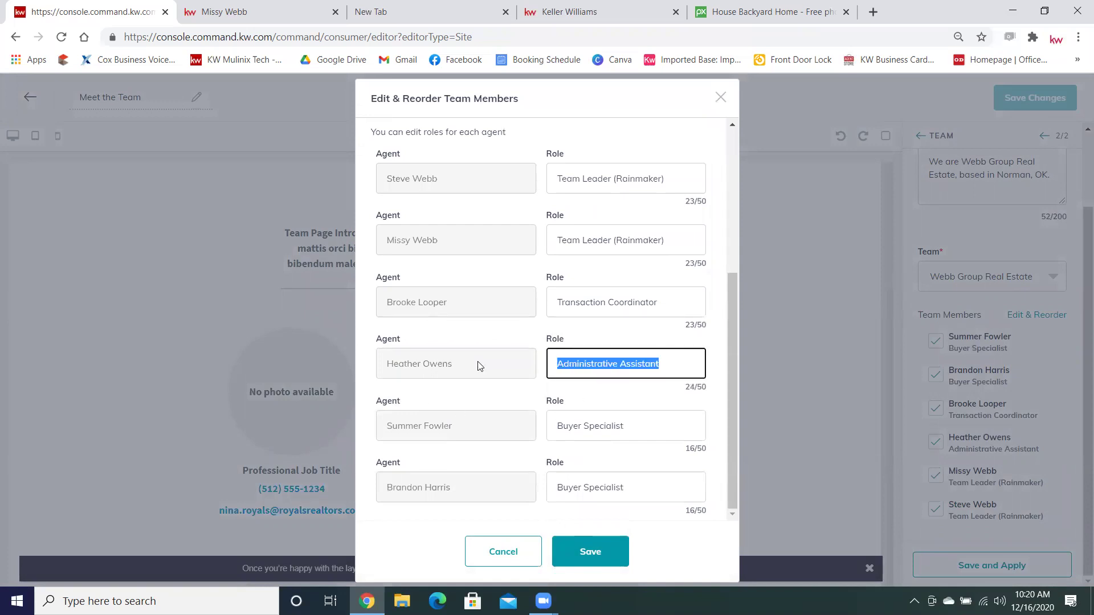
pyautogui.write('Direct')
pyautogui.press('BackSpace')
pyautogui.write('ctor of Ope')
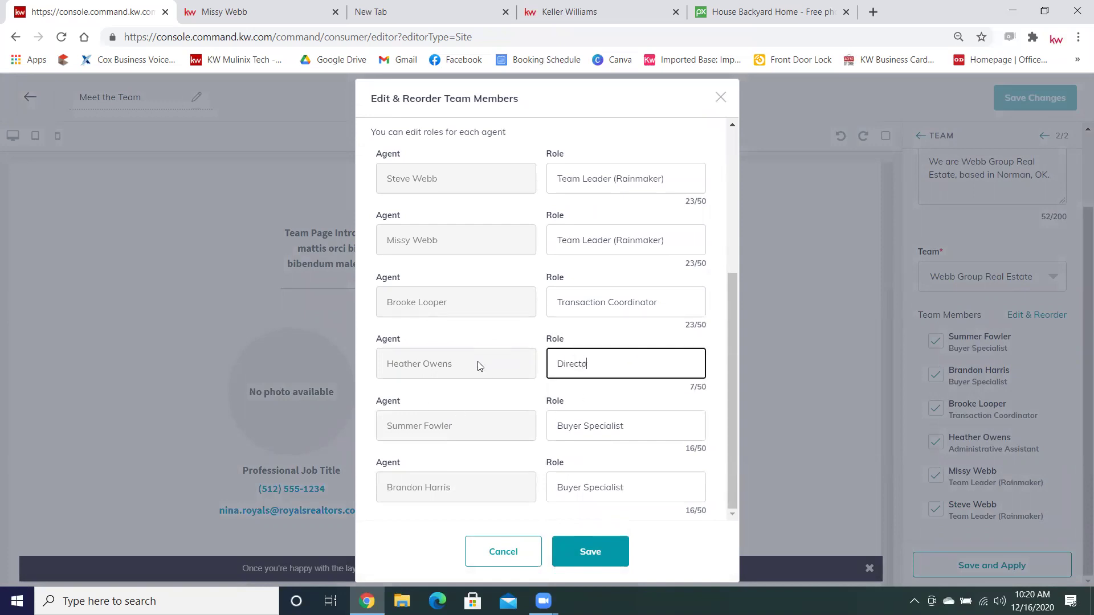
pyautogui.write('rations')
pyautogui.click(565, 555)
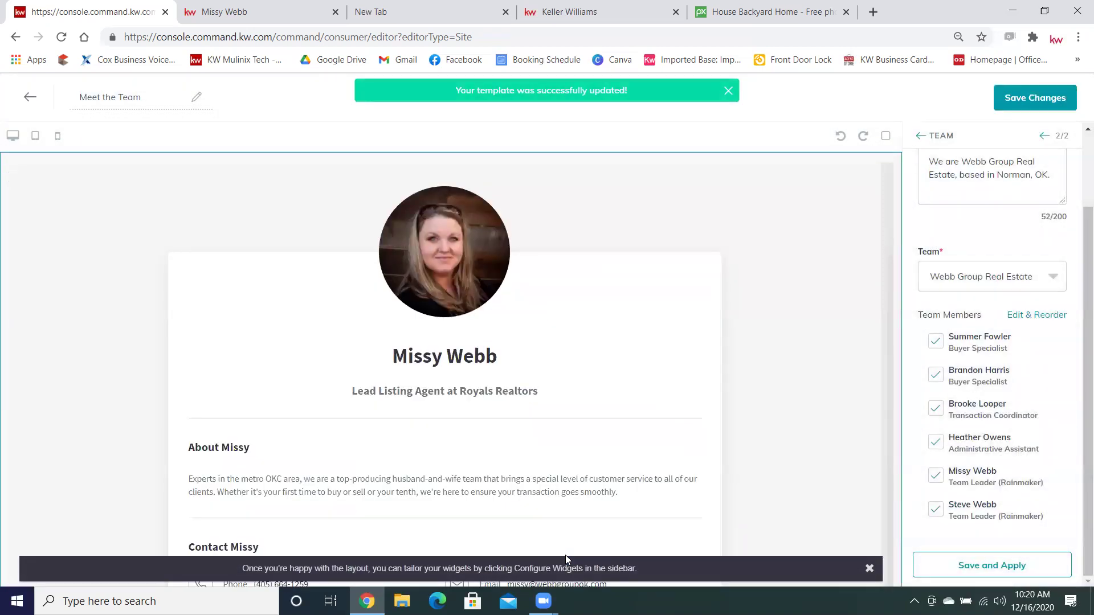
# Review the page to examine the configured Team widget's member order, roles and photos and the agent profiles around it.
pyautogui.scroll(-15, 585, 409)
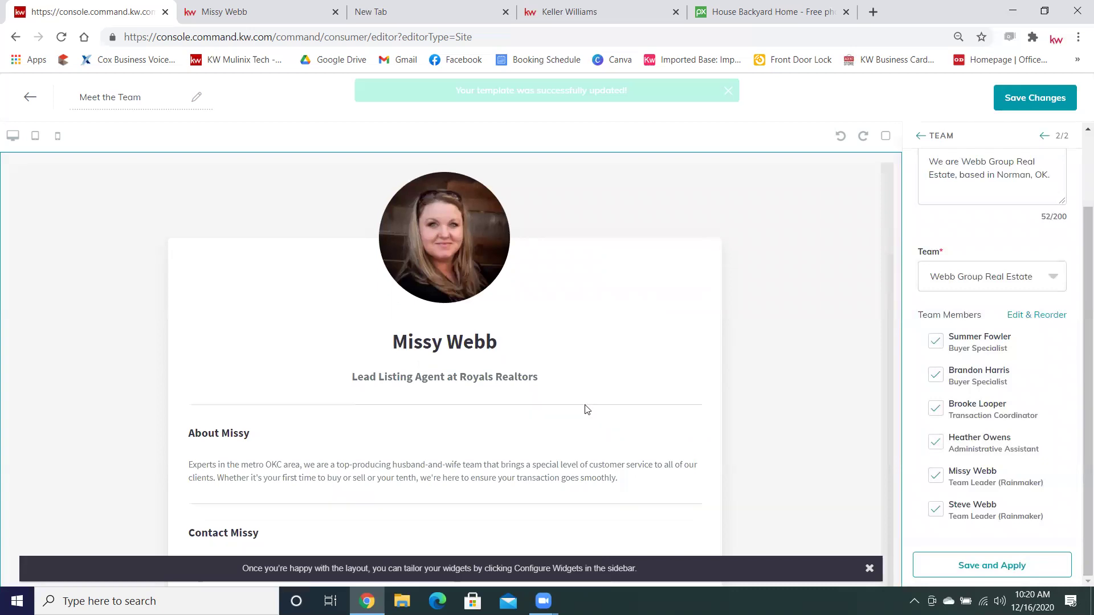
pyautogui.scroll(-6, 585, 408)
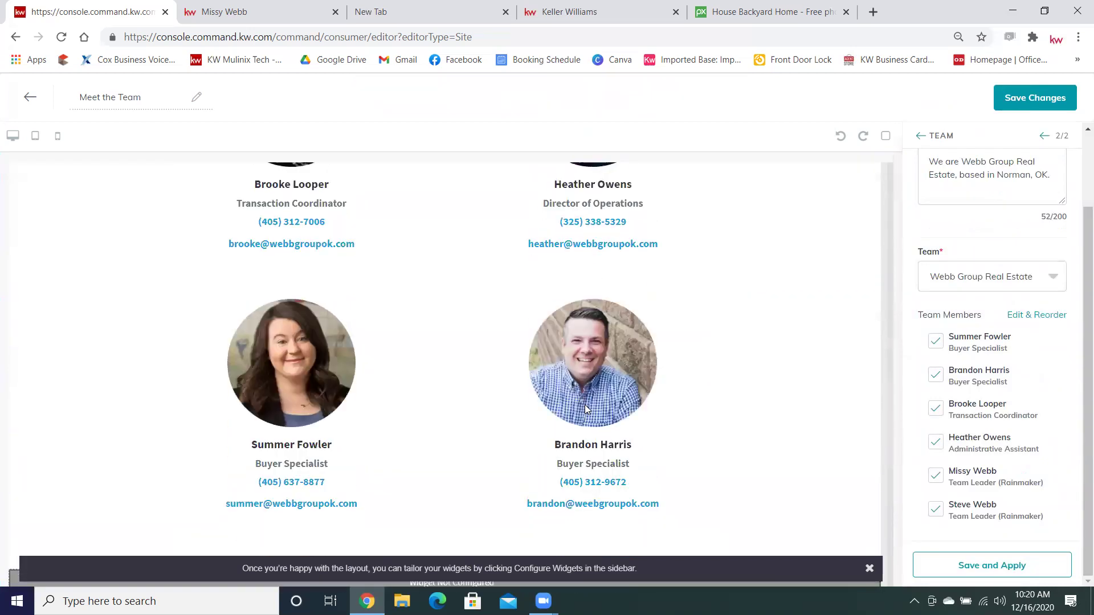
pyautogui.scroll(1, 586, 409)
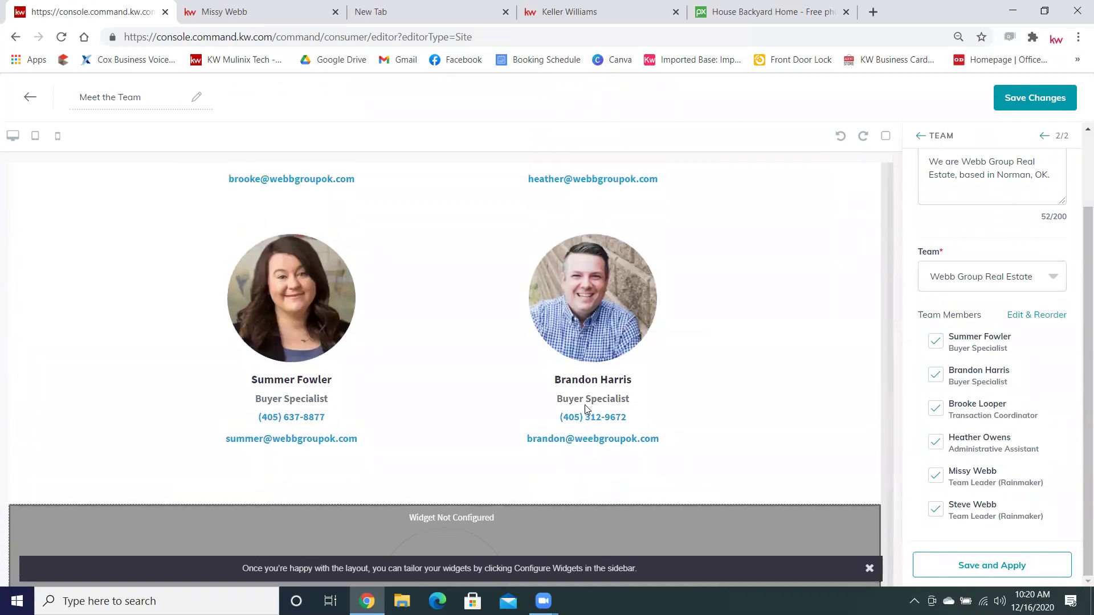
pyautogui.scroll(6, 687, 341)
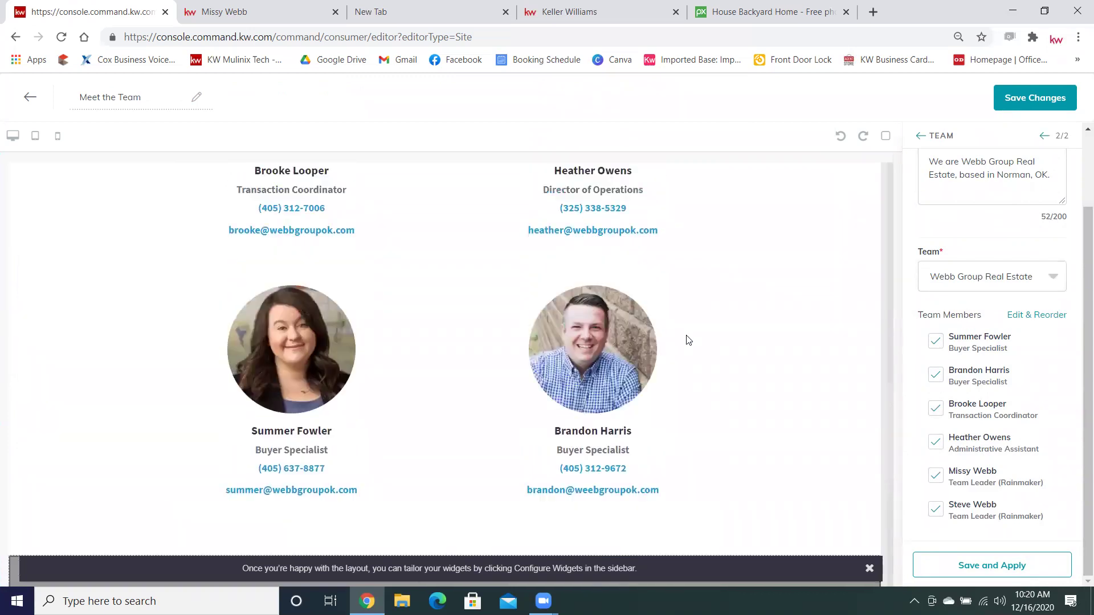
pyautogui.scroll(7, 689, 347)
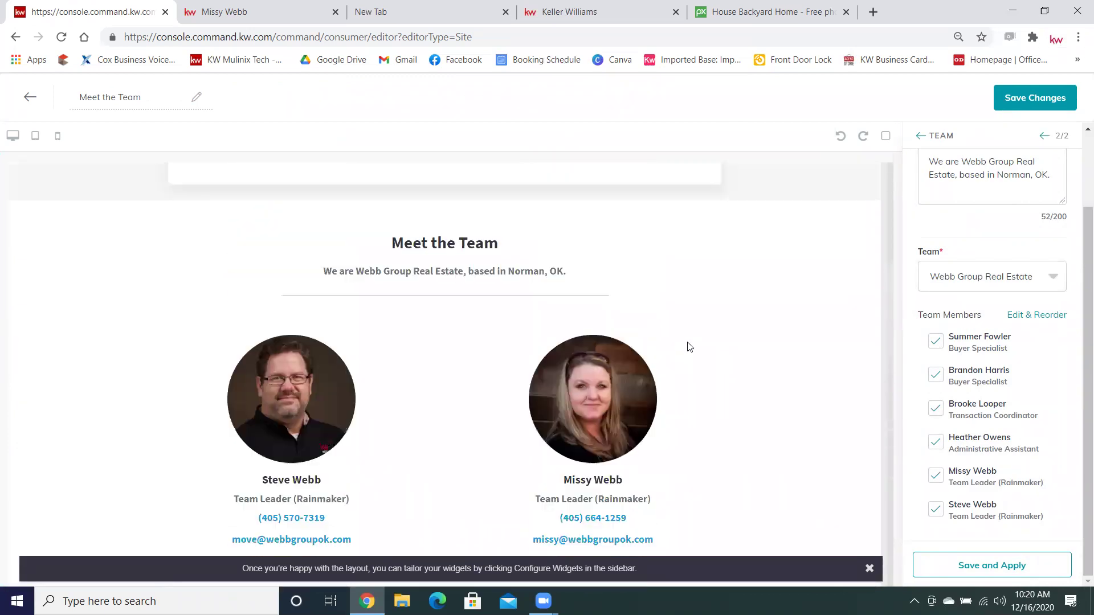
pyautogui.scroll(-5, 689, 346)
pyautogui.scroll(-4, 689, 346)
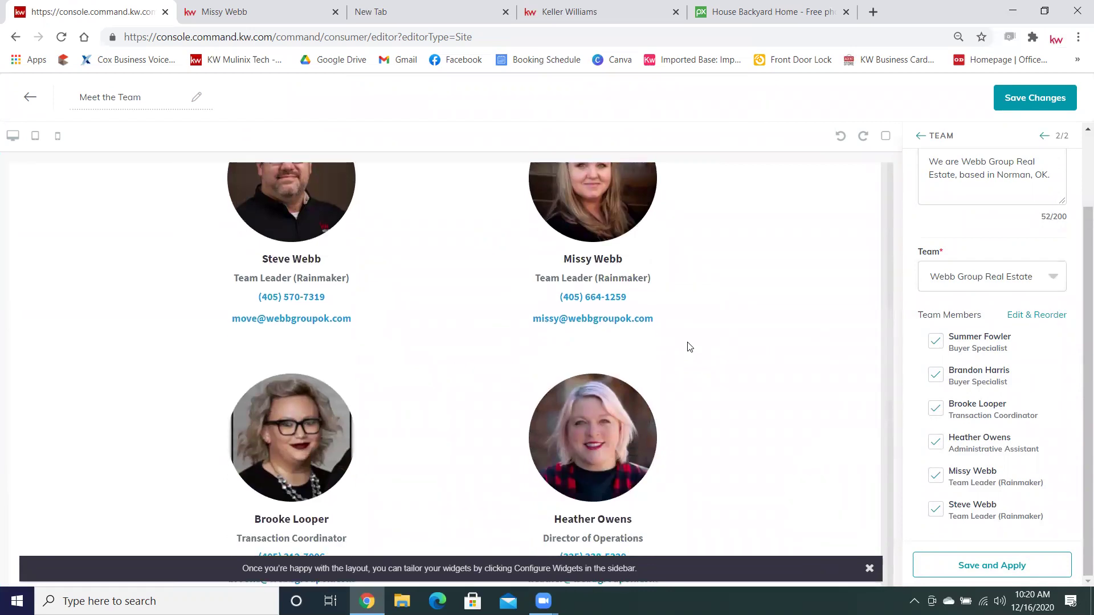
pyautogui.scroll(-5, 689, 347)
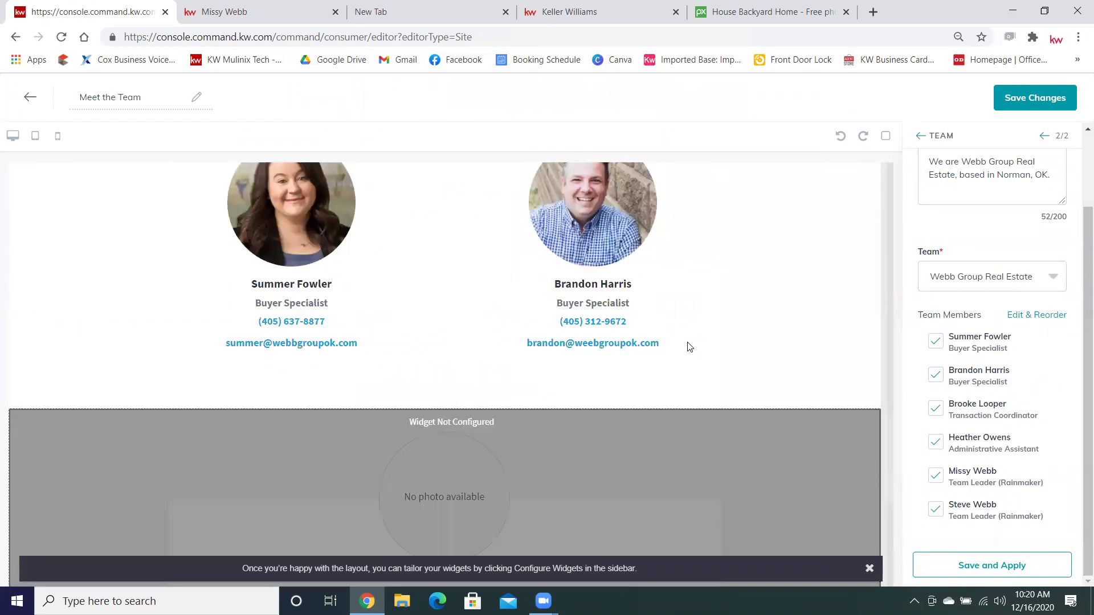
pyautogui.scroll(12, 689, 346)
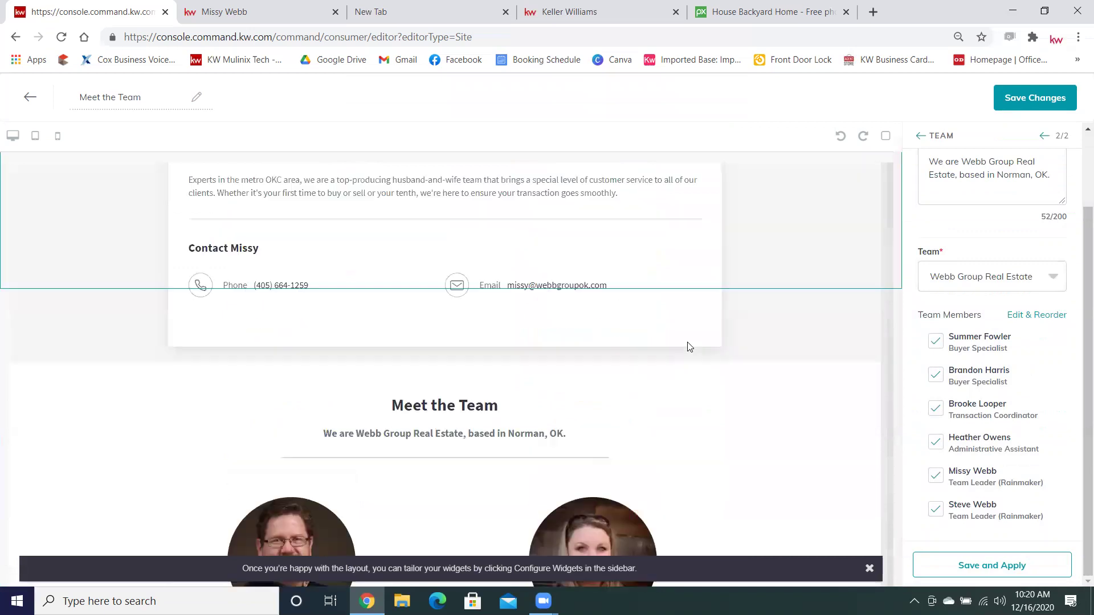
pyautogui.scroll(4, 689, 347)
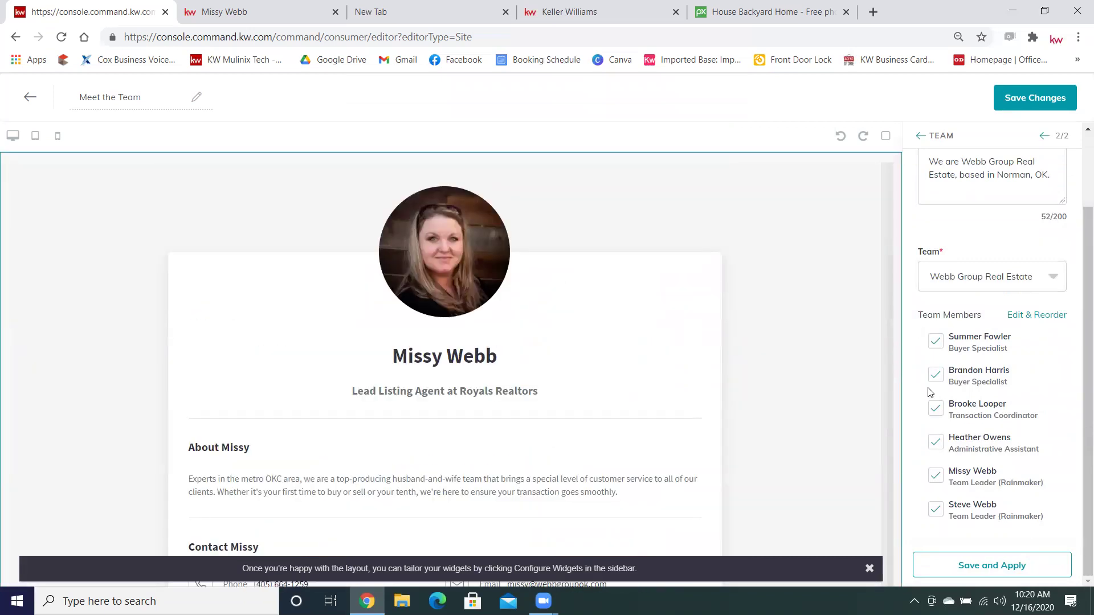
# Save and apply the Team widget's settings and open the settings of the Agent Profile widget.
pyautogui.click(1029, 570)
pyautogui.click(1042, 139)
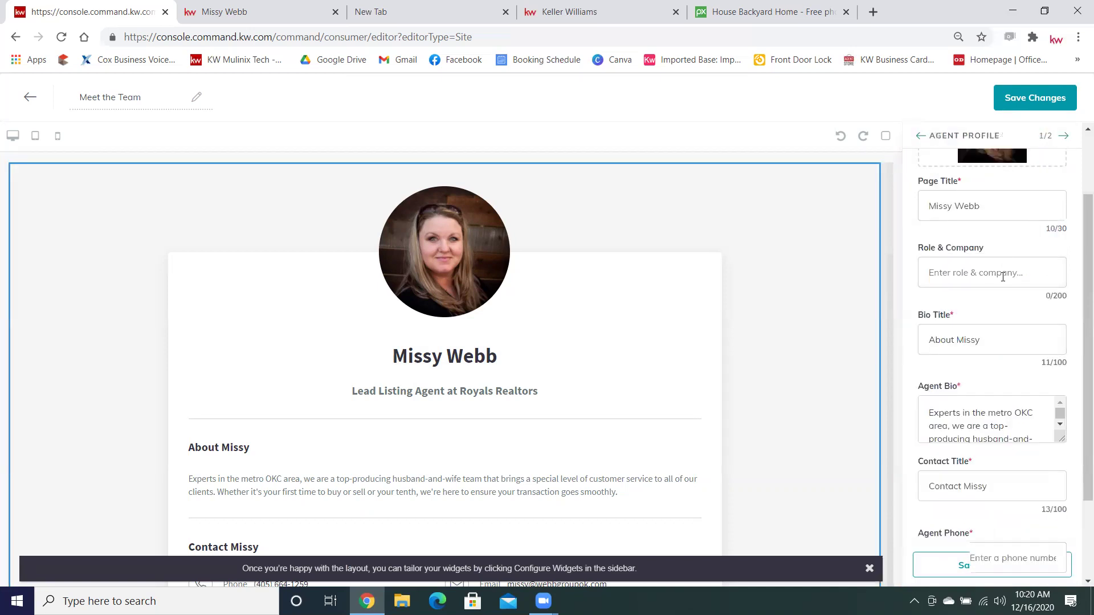
pyautogui.scroll(2, 1002, 277)
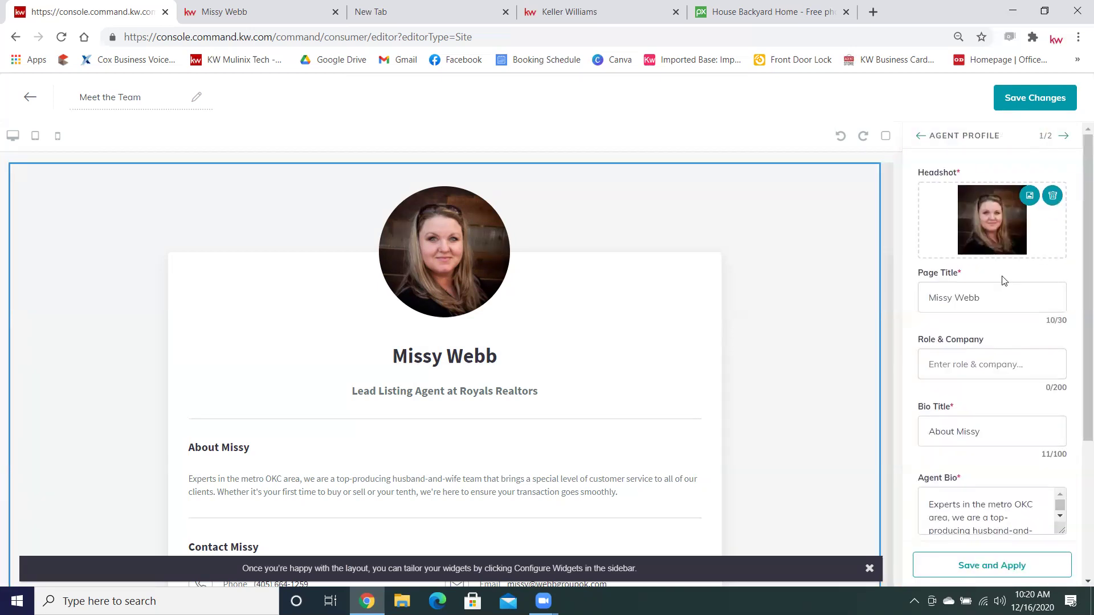
# Enter the agent's phone number in the first Agent Profile widget and save and apply the widget's settings.
pyautogui.scroll(-2, 1004, 281)
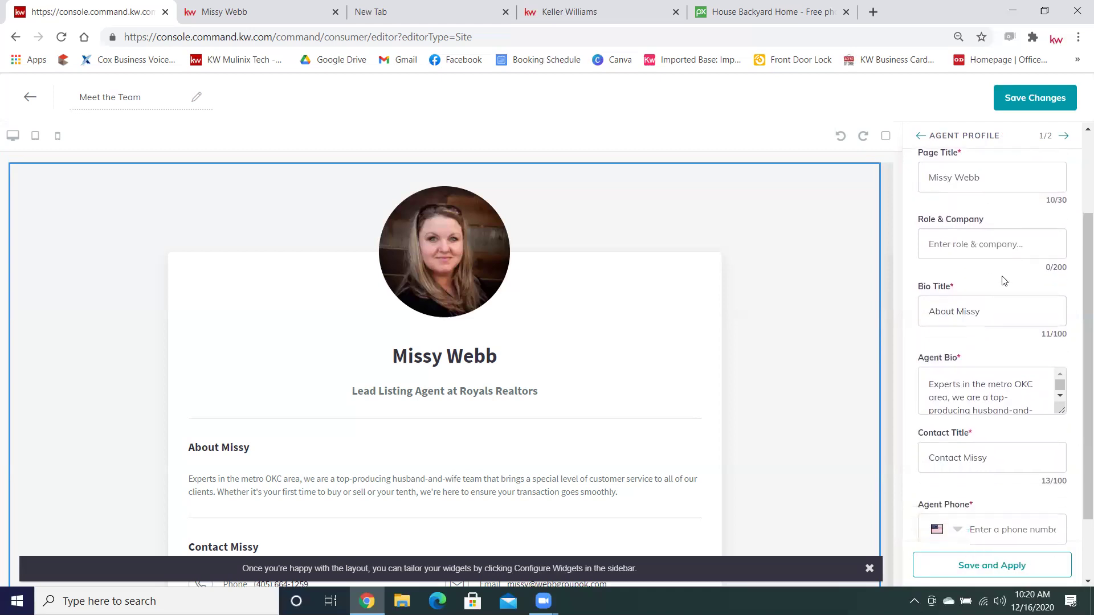
pyautogui.scroll(-2, 1004, 280)
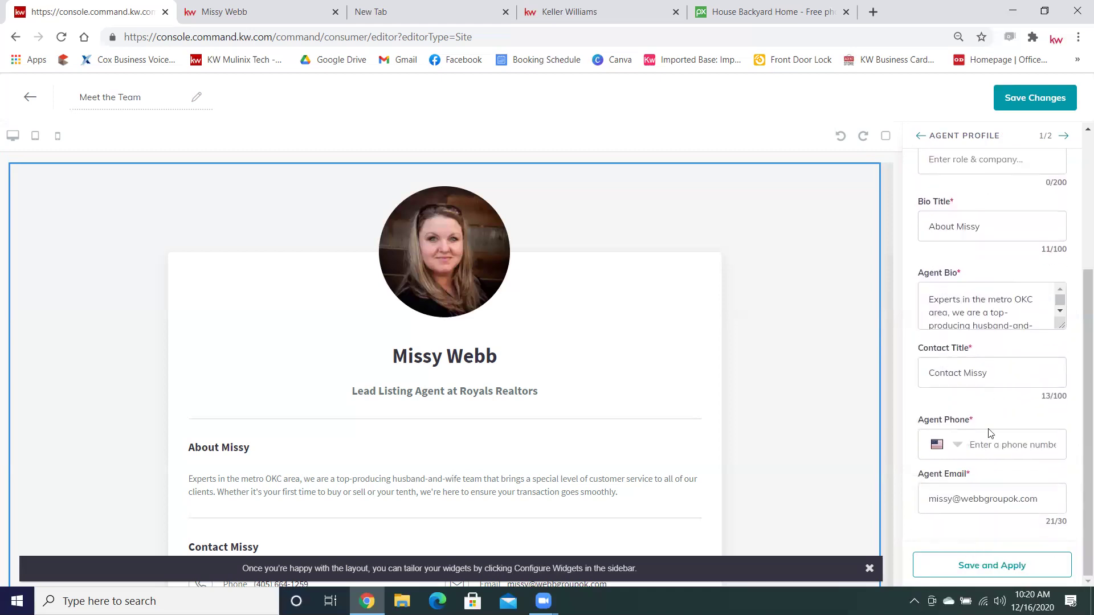
pyautogui.click(1004, 448)
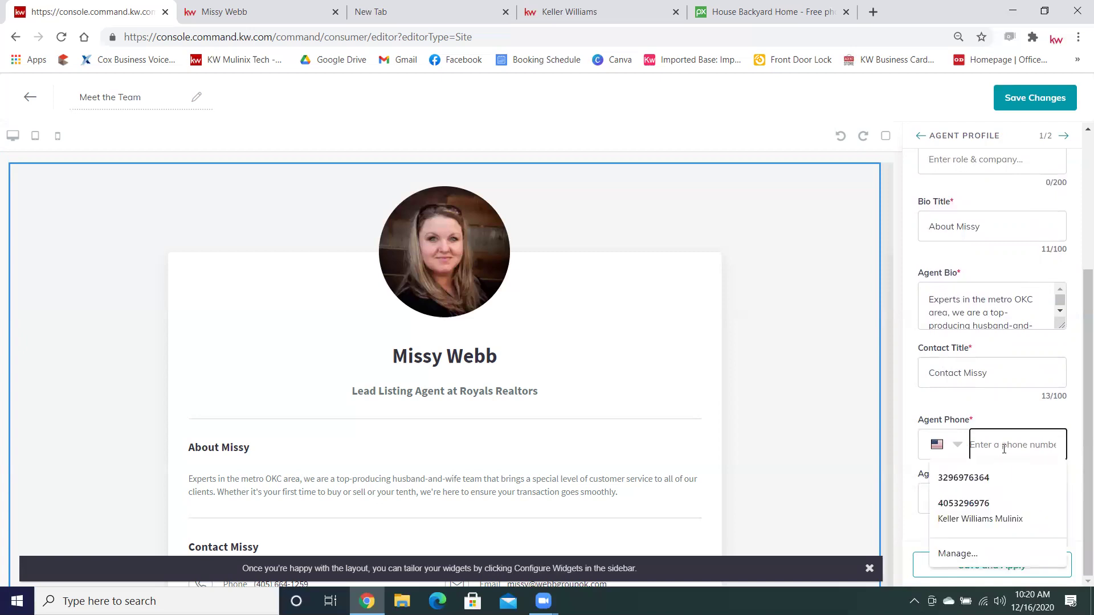
pyautogui.write('405-')
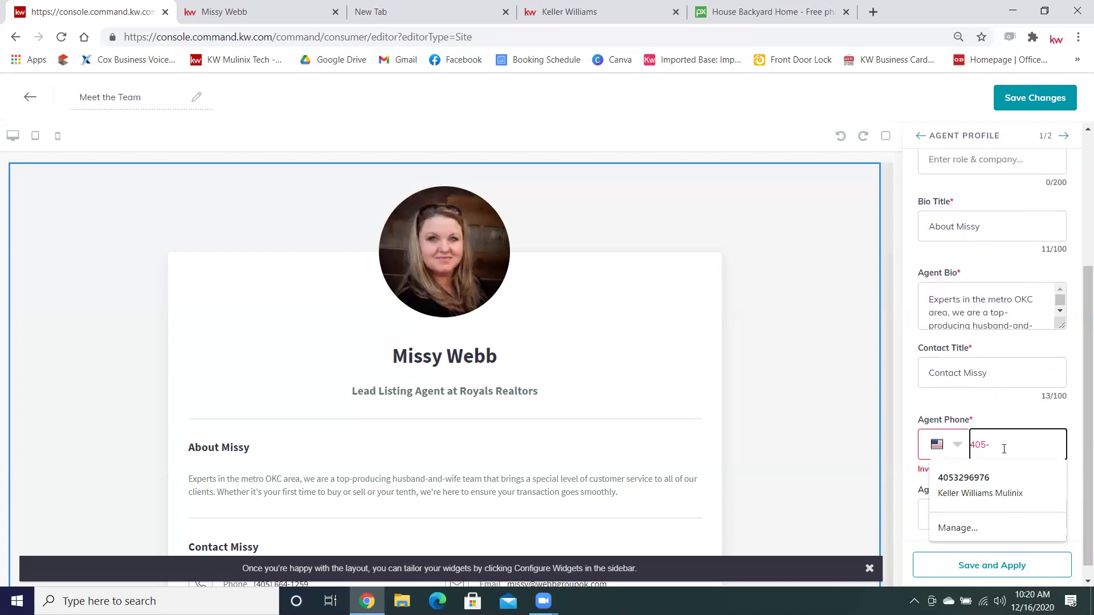
pyautogui.write('222-2222')
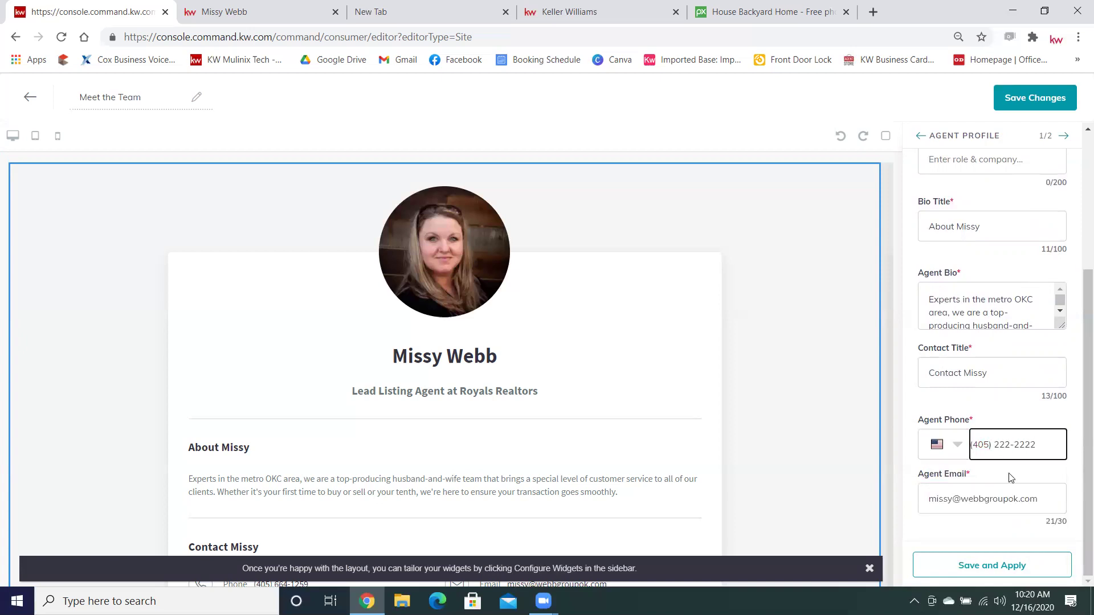
pyautogui.click(995, 570)
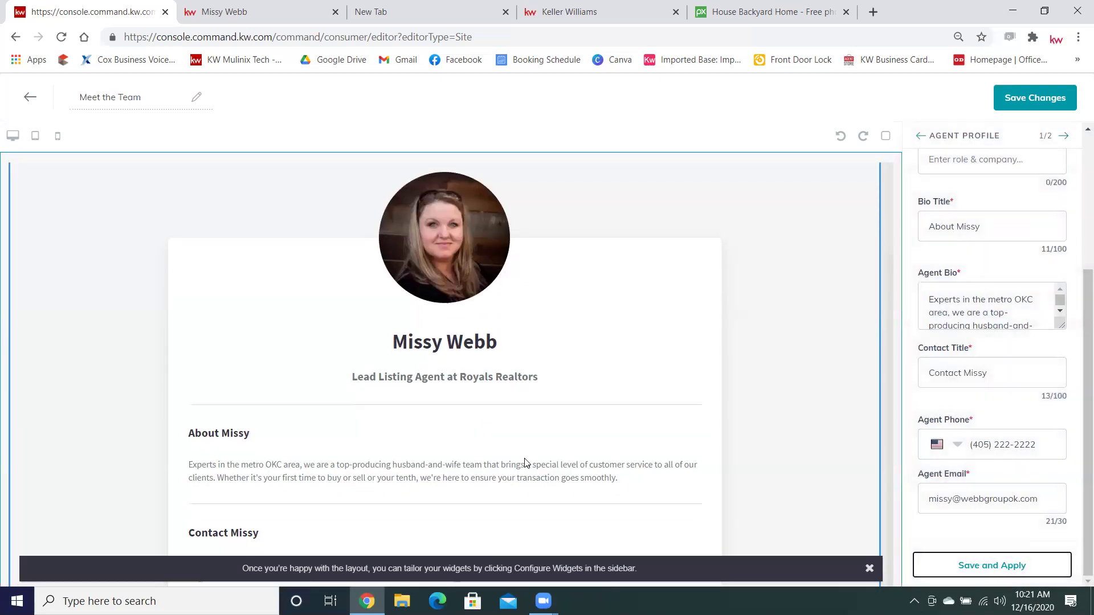
pyautogui.scroll(-20, 524, 462)
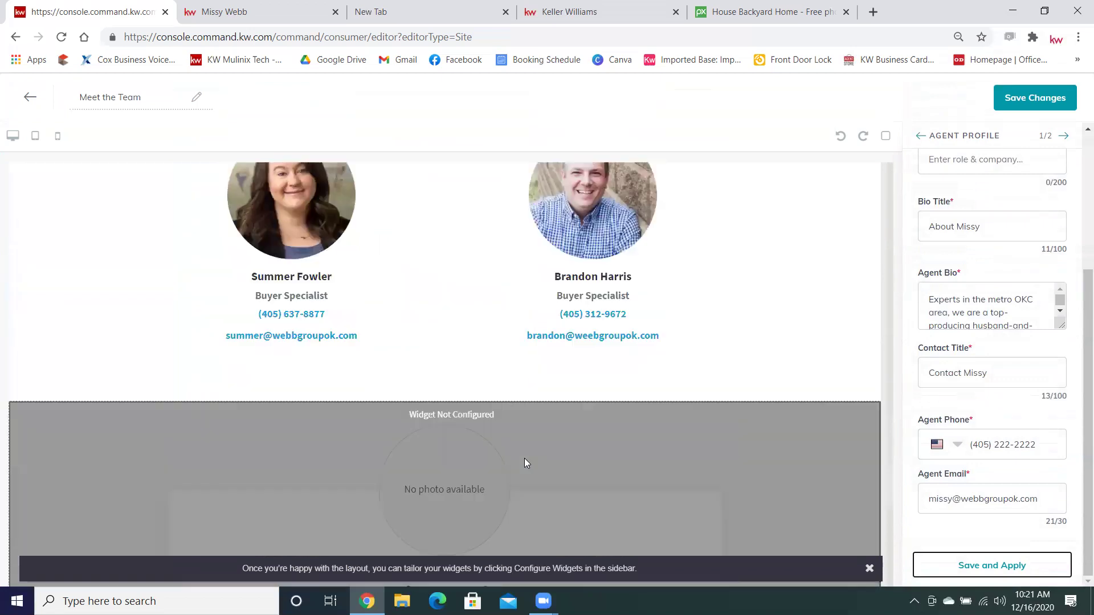
pyautogui.scroll(-5, 524, 462)
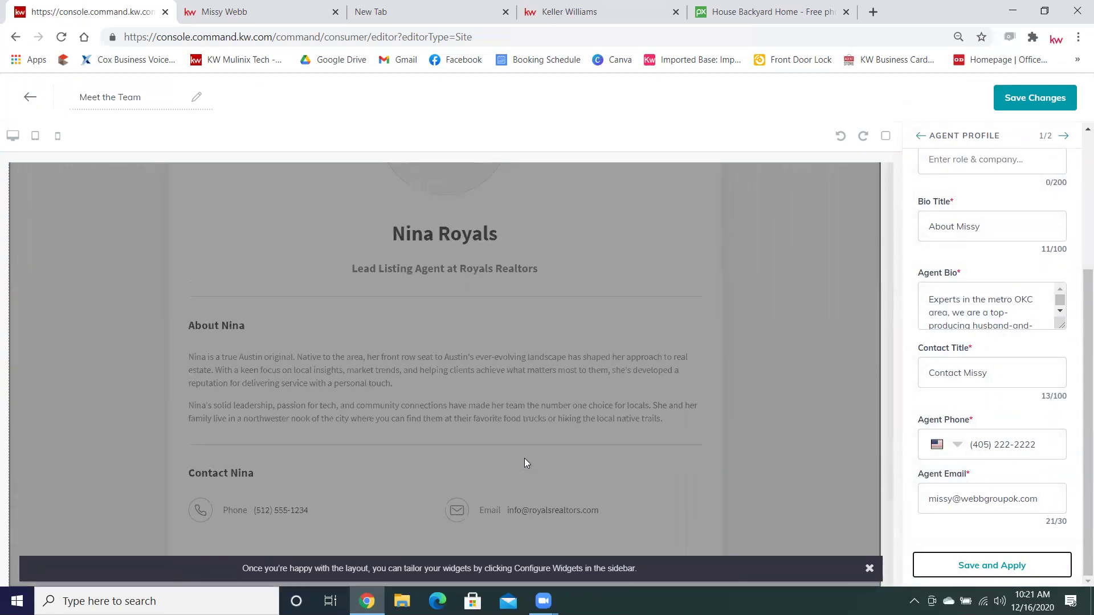
pyautogui.scroll(4, 524, 462)
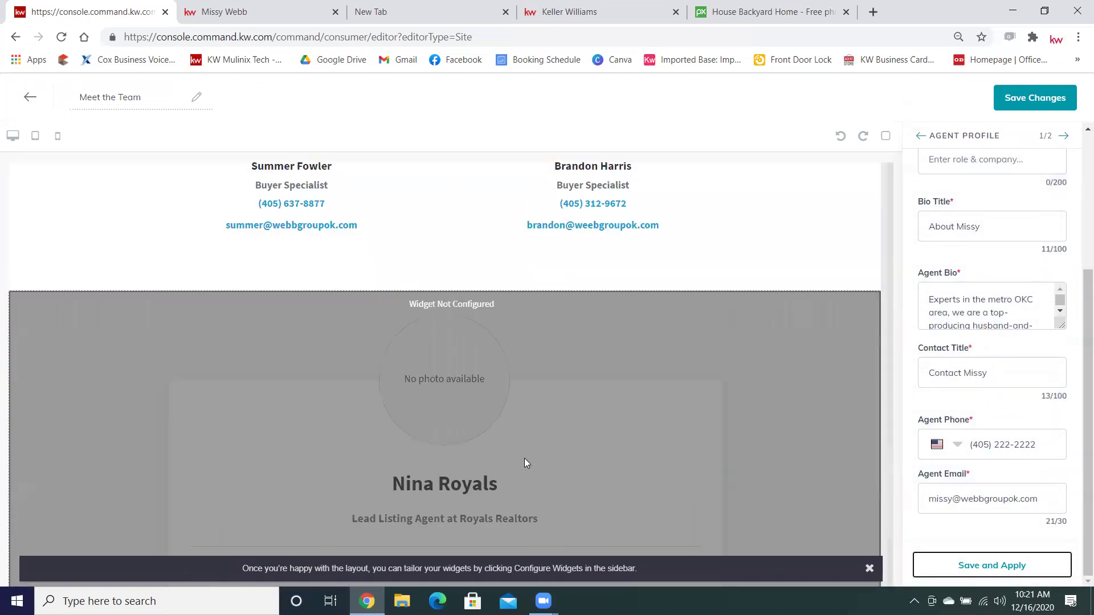
pyautogui.click(947, 569)
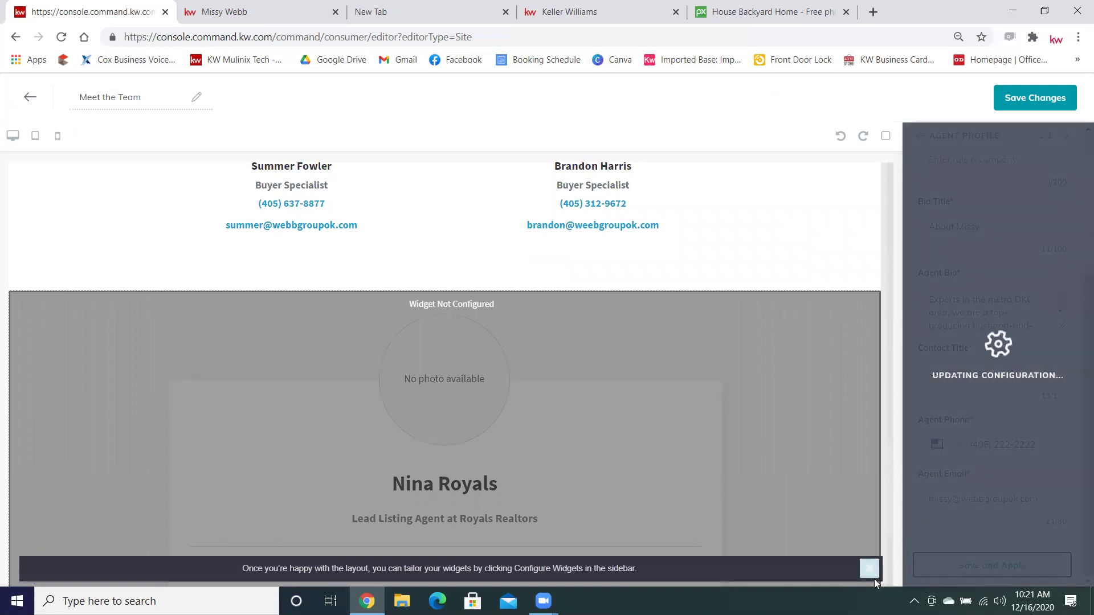
pyautogui.click(872, 571)
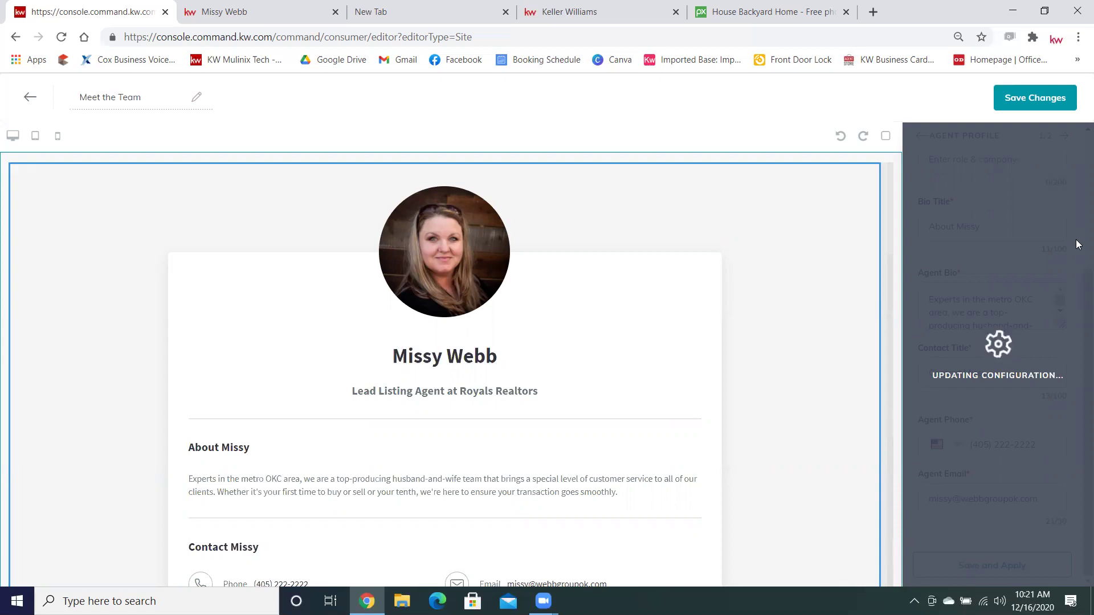
# Save the Meet the Team page changes and continue to the site and app settings for publishing.
pyautogui.click(1032, 100)
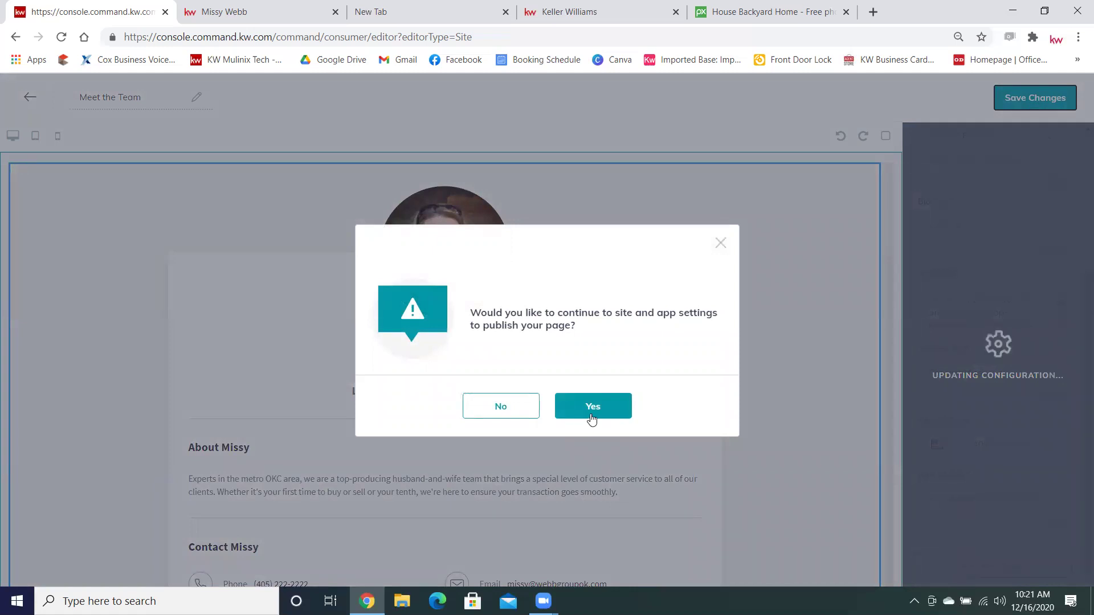
pyautogui.click(604, 404)
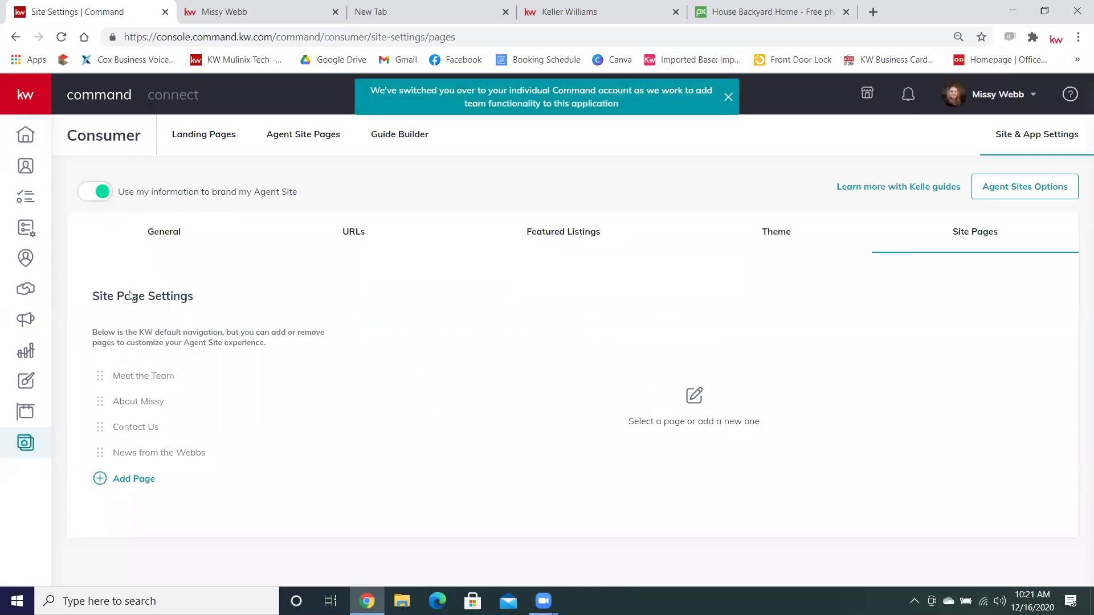
# Try adding the Meet the Team page created on December 16, 2020 as a new site page, and discard the unsaved entry.
pyautogui.click(134, 479)
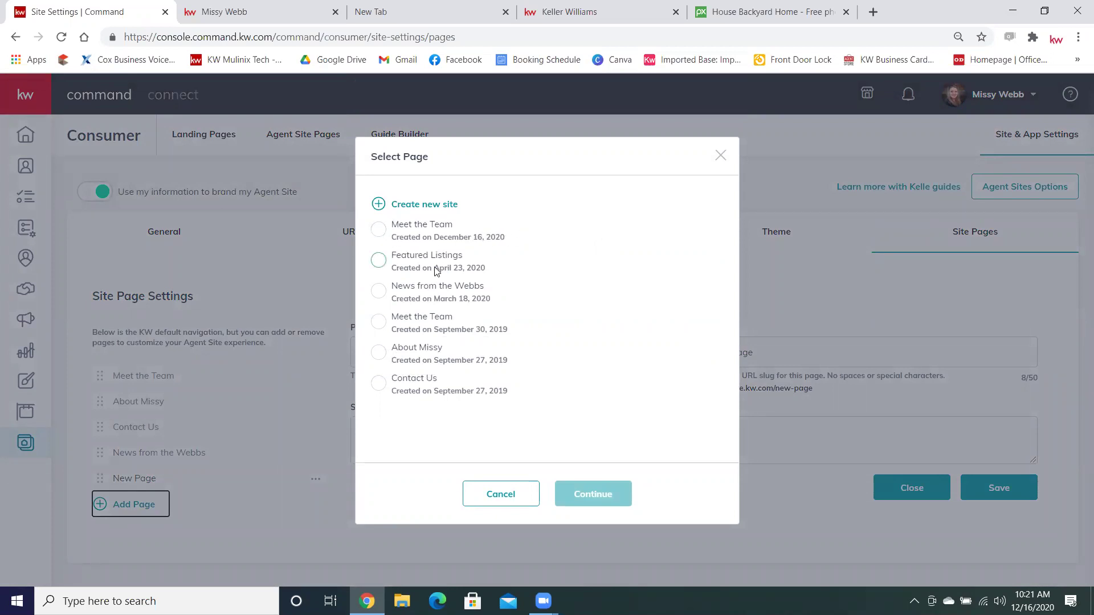
pyautogui.click(379, 230)
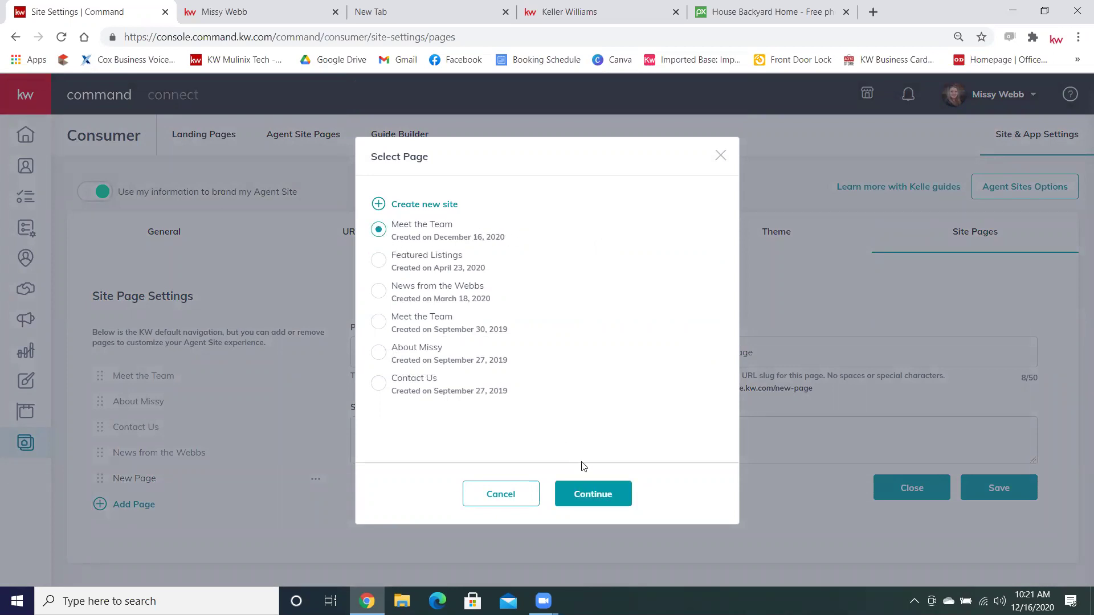
pyautogui.click(585, 497)
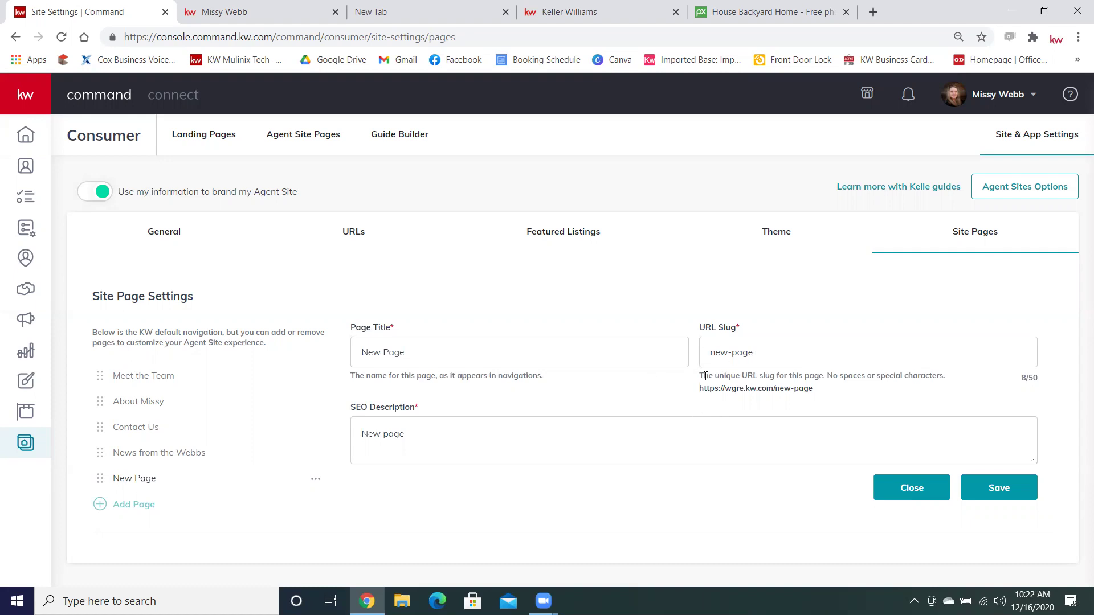
pyautogui.click(406, 445)
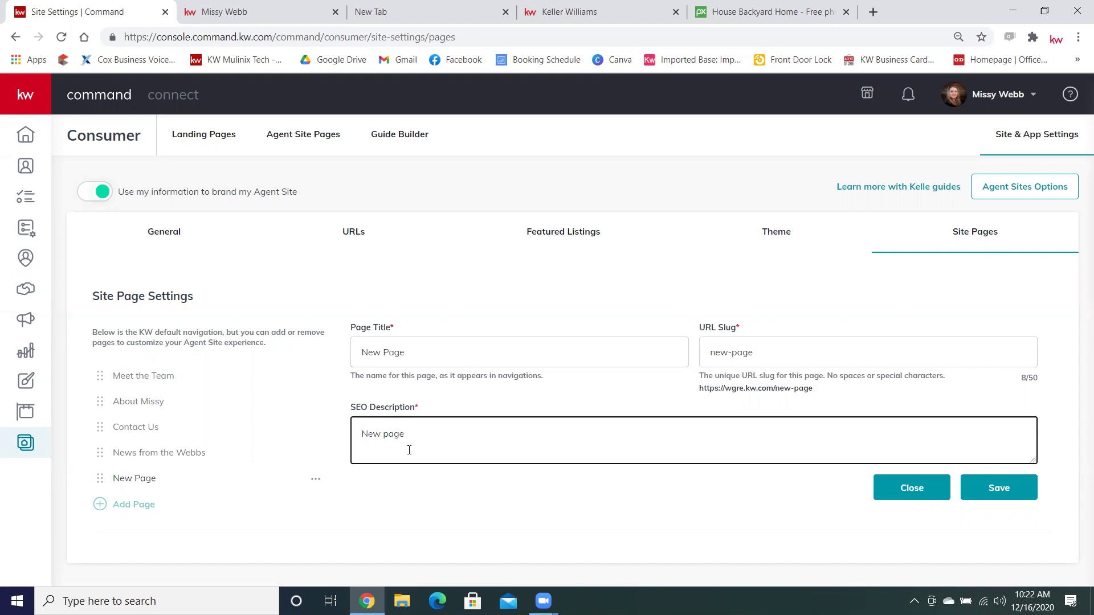
pyautogui.click(153, 378)
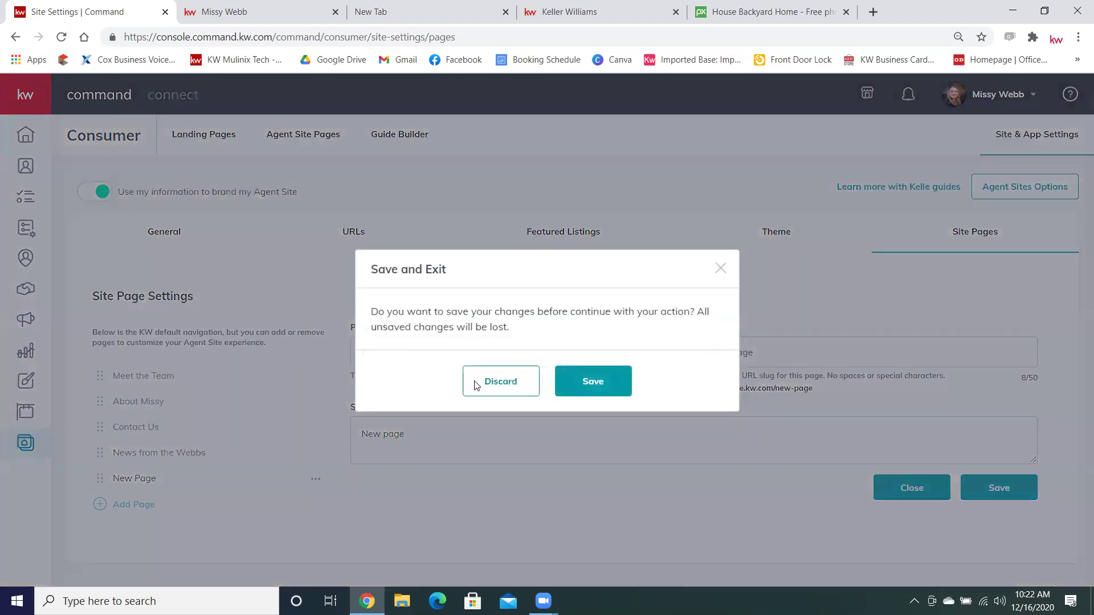
pyautogui.click(476, 386)
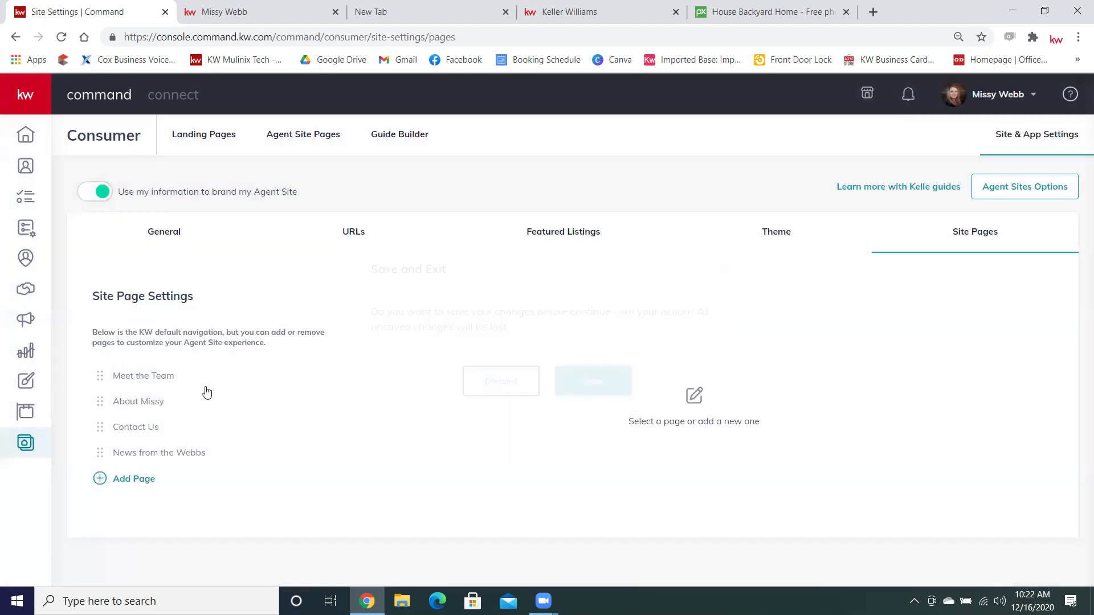
# Open the agent's About page and the News page in the site page settings to examine their titles, URL slugs and SEO descriptions.
pyautogui.click(145, 400)
pyautogui.click(862, 437)
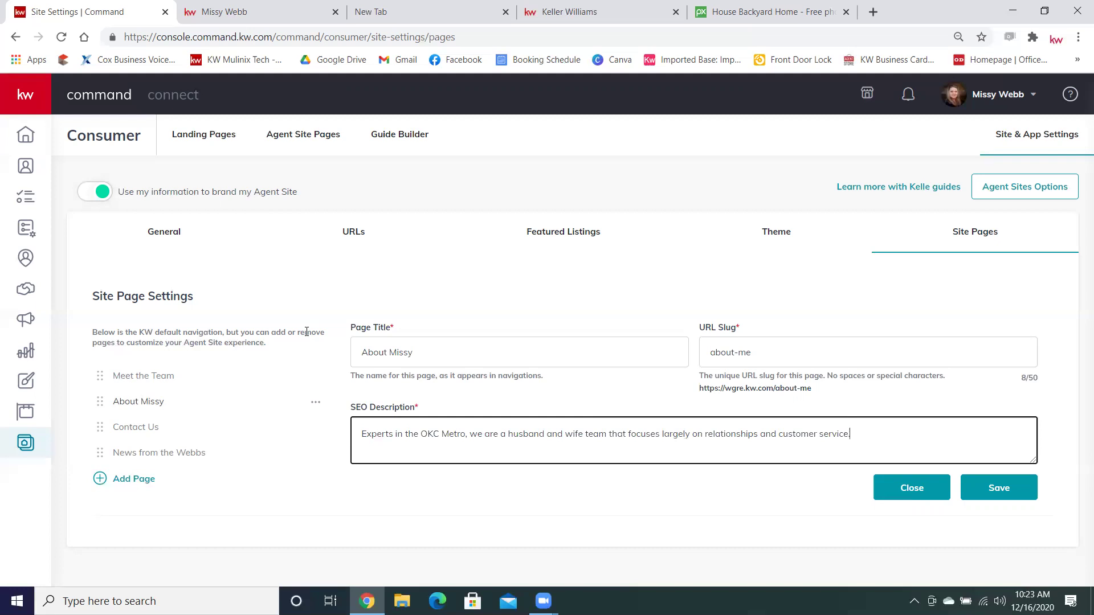
pyautogui.click(256, 345)
pyautogui.hotkey('ctrl', 'a')
pyautogui.click(216, 515)
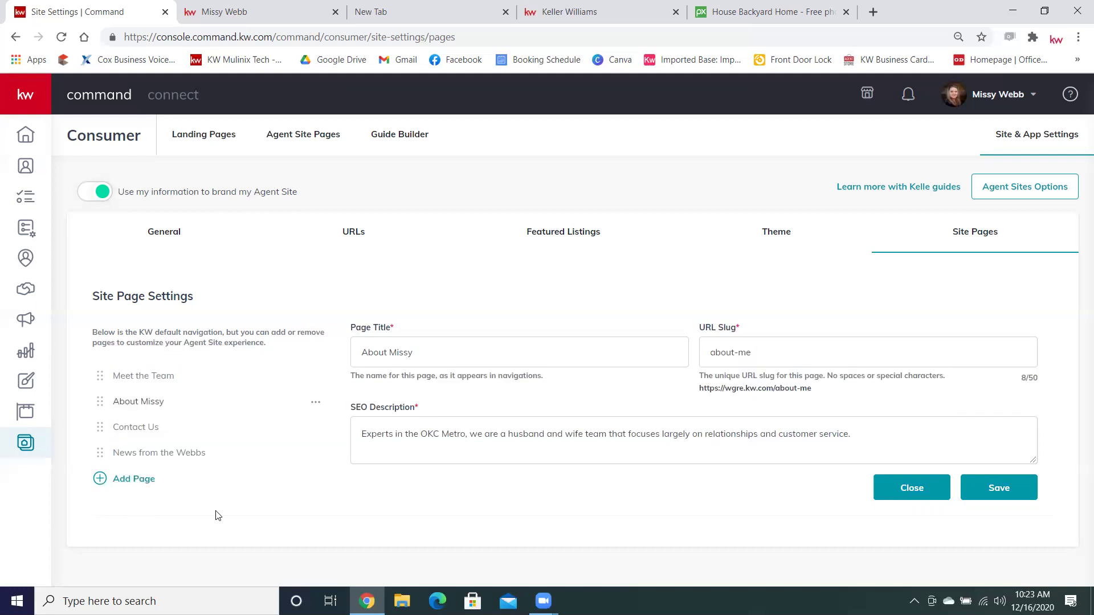
pyautogui.click(164, 454)
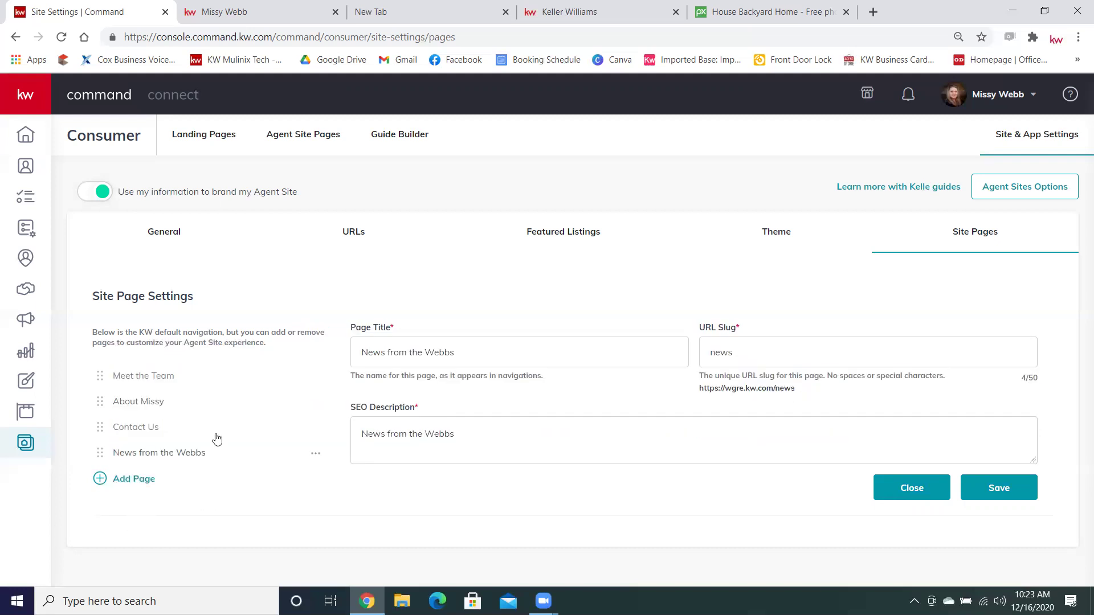
# Open the settings of the existing Meet the Team site page and save them.
pyautogui.click(143, 378)
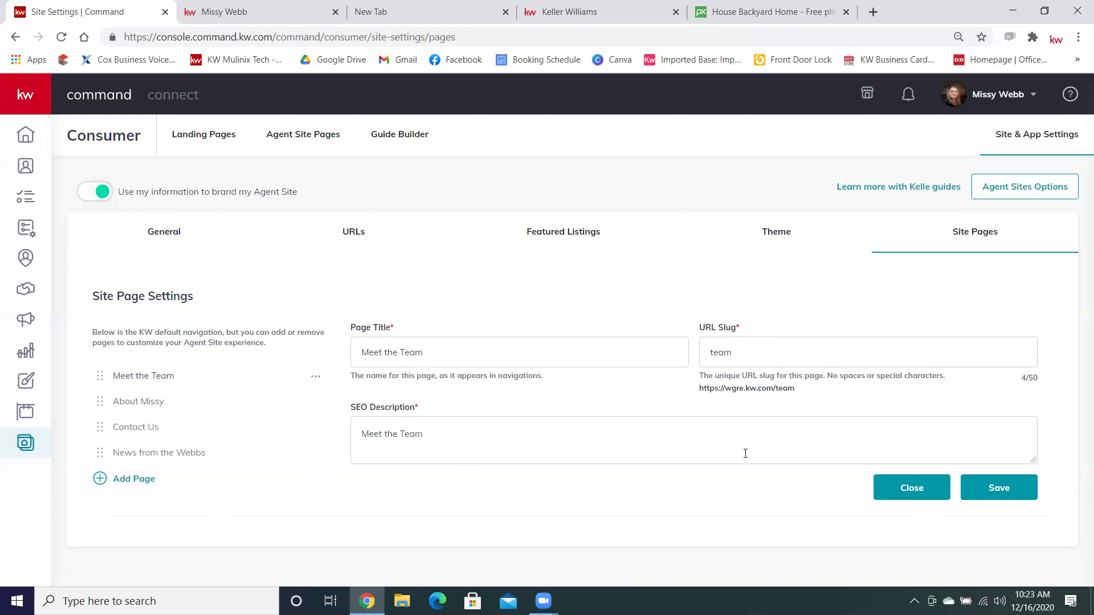
pyautogui.click(998, 496)
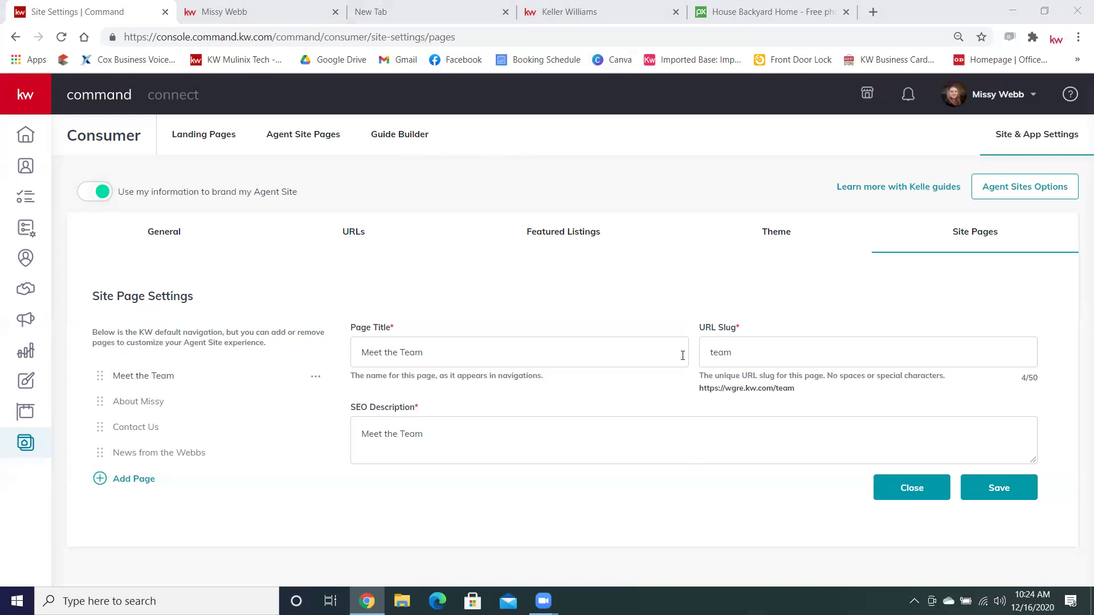
pyautogui.click(752, 283)
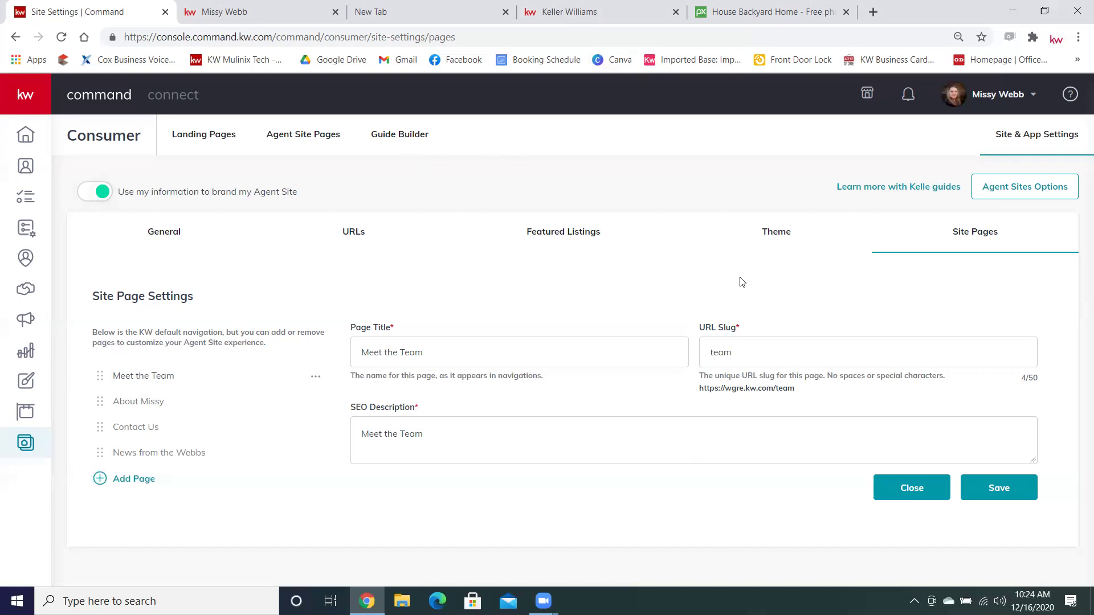
# Open the Buyer's Guide in Guide Builder and examine its timeline steps and its introduction title and message.
pyautogui.click(398, 134)
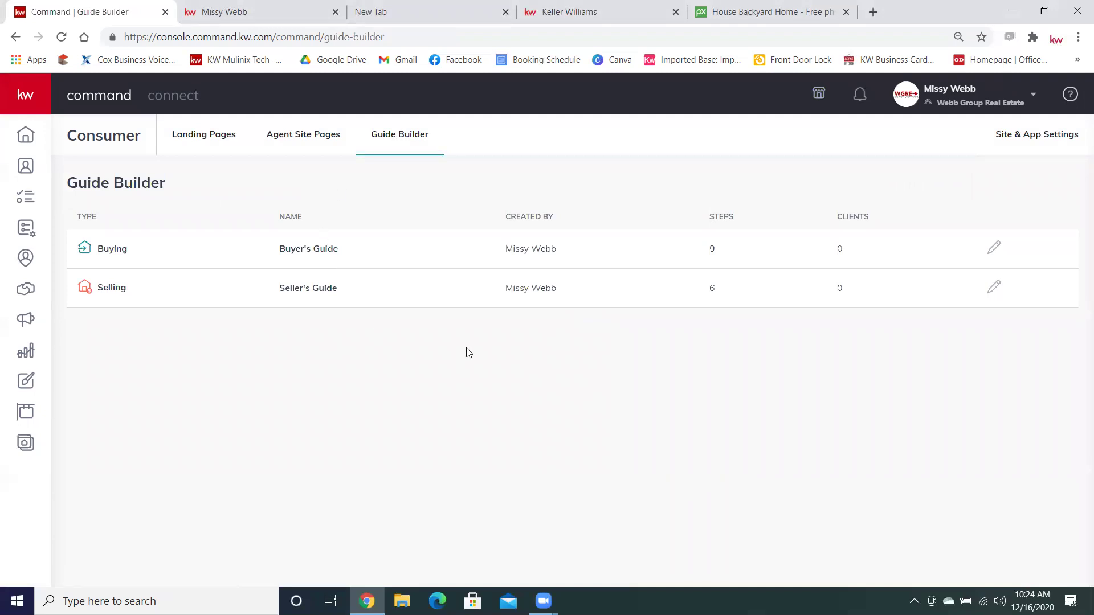
pyautogui.click(996, 249)
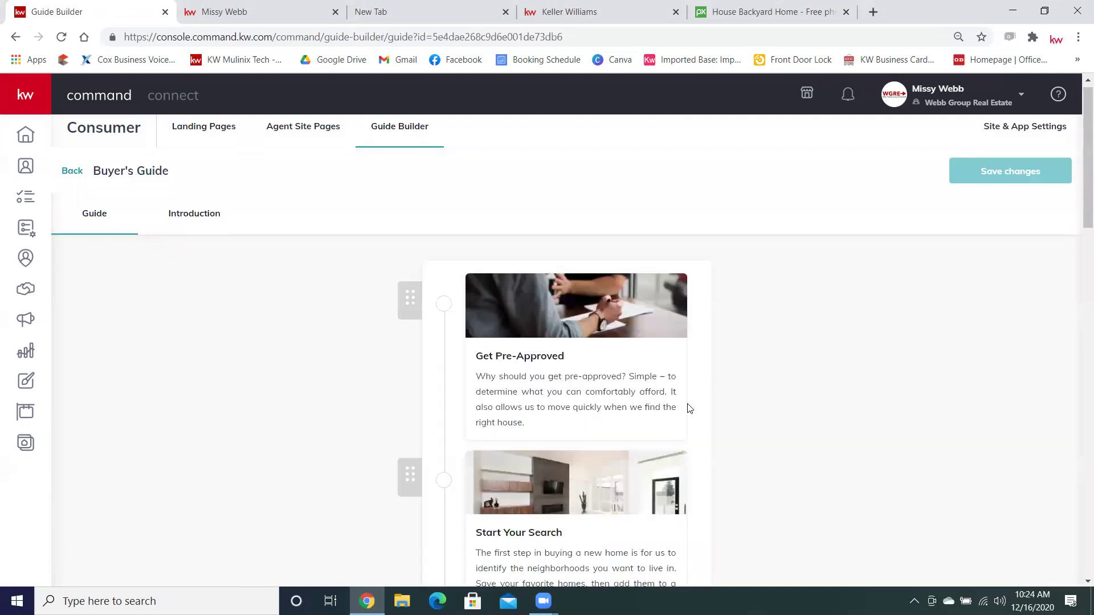
pyautogui.scroll(-5, 689, 408)
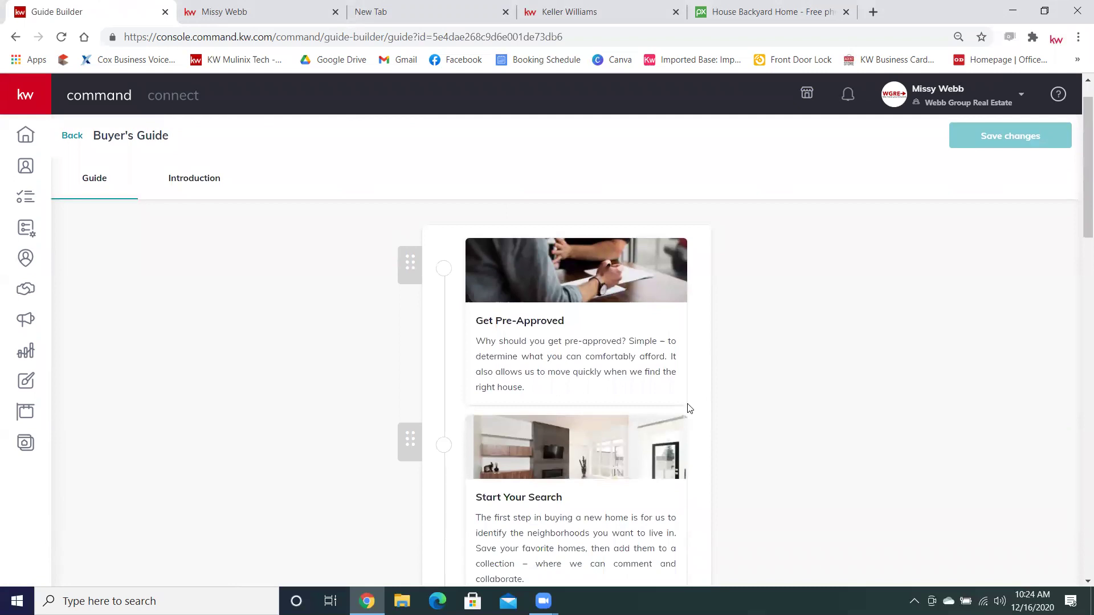
pyautogui.scroll(-5, 689, 407)
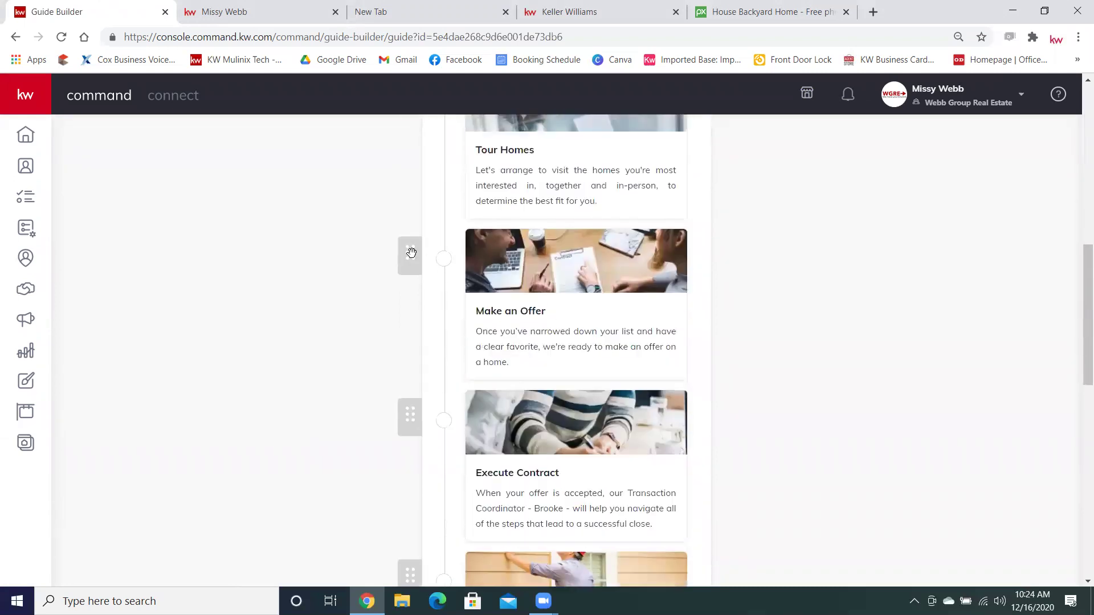
pyautogui.scroll(-2, 477, 344)
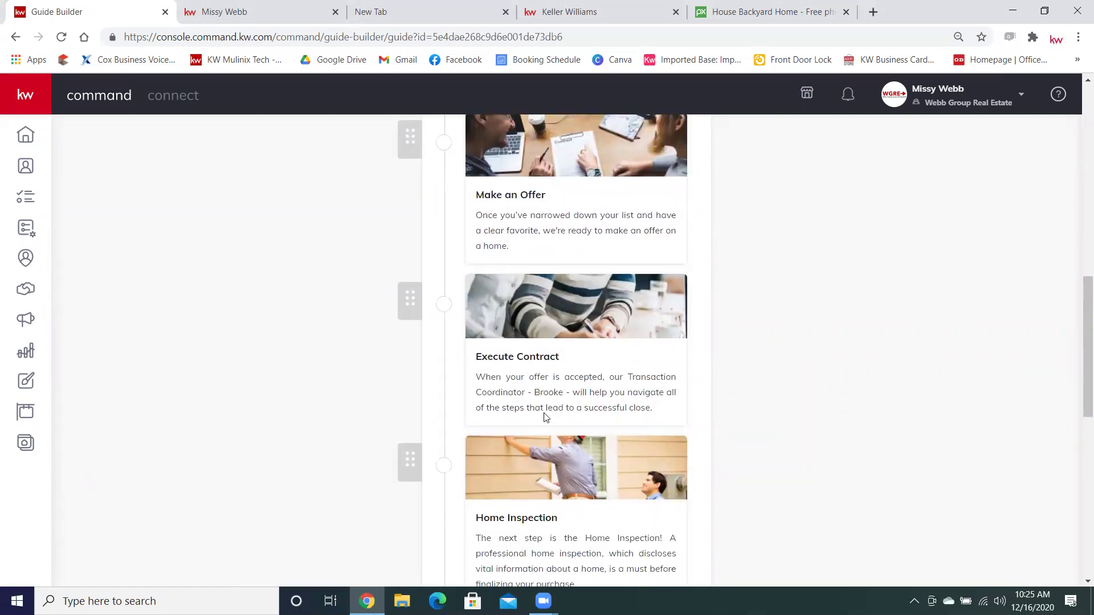
pyautogui.scroll(-4, 547, 416)
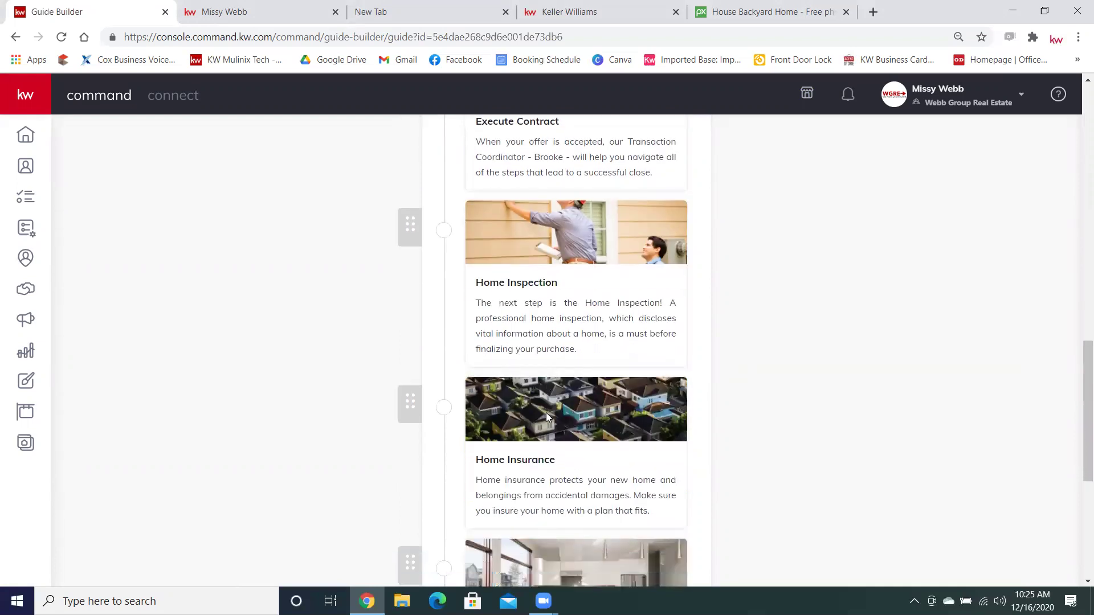
pyautogui.scroll(-6, 545, 417)
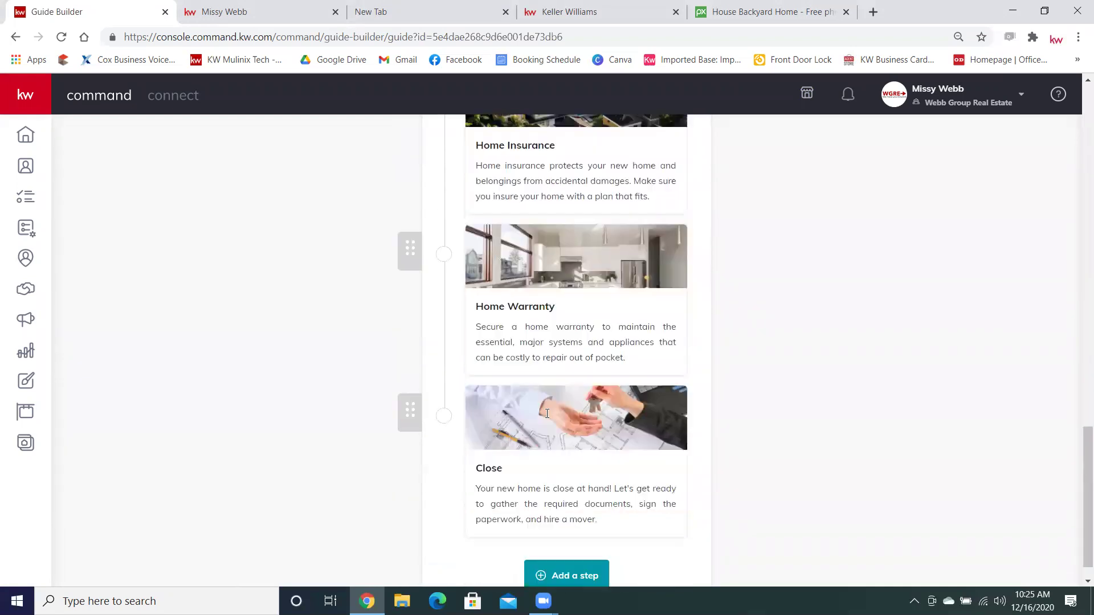
pyautogui.scroll(20, 546, 417)
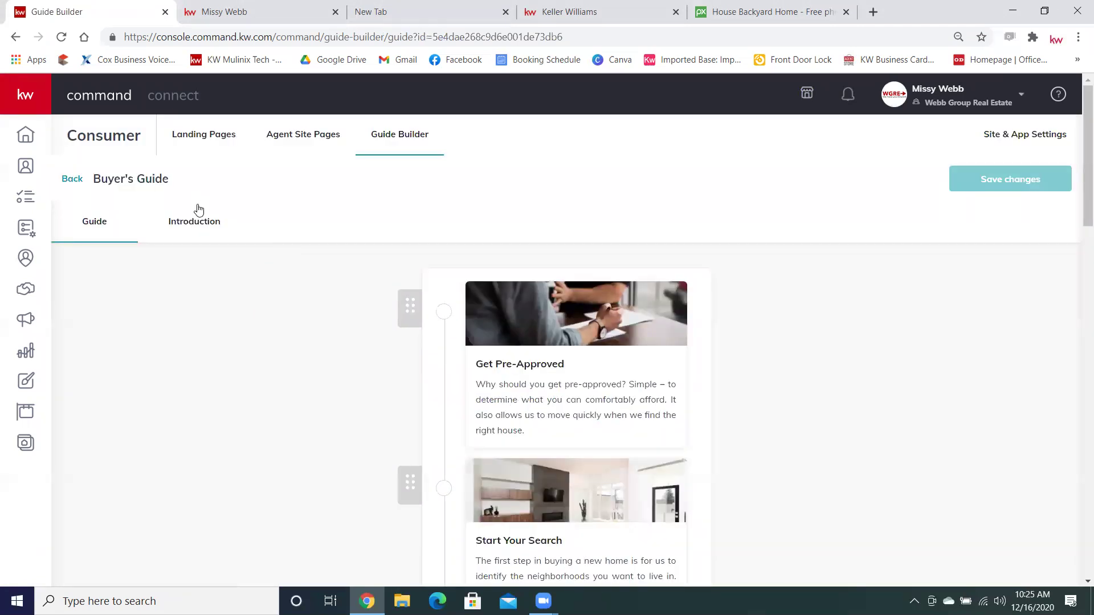
pyautogui.click(193, 226)
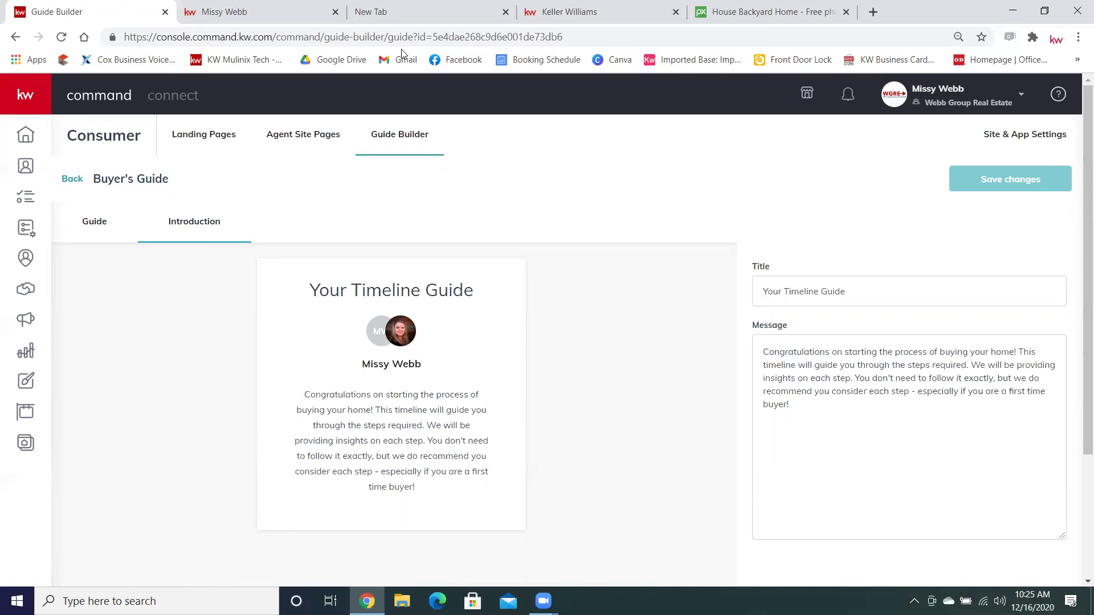
pyautogui.click(543, 601)
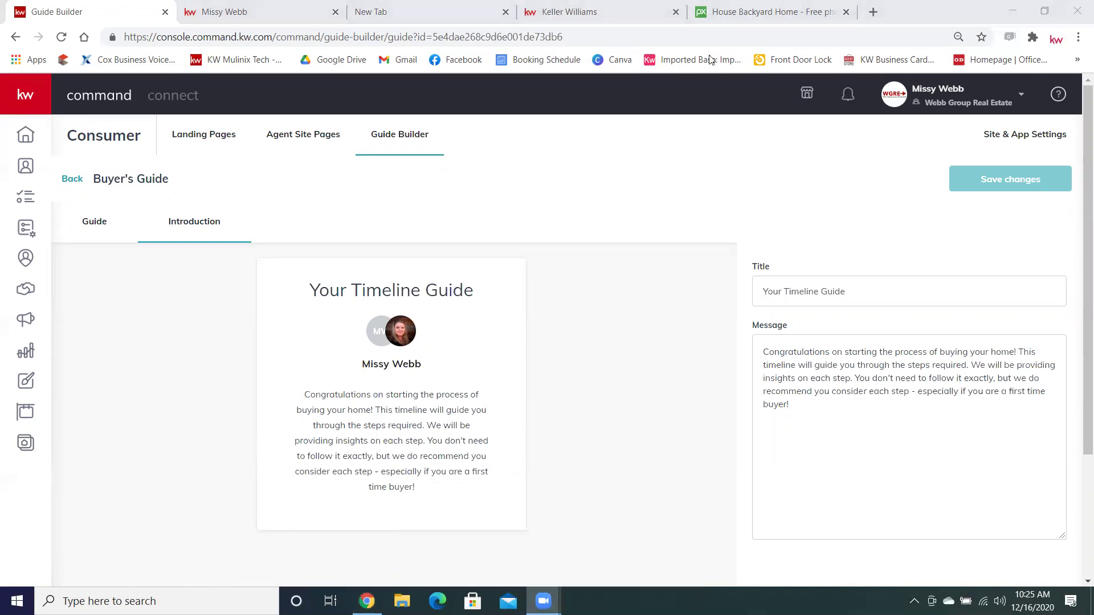